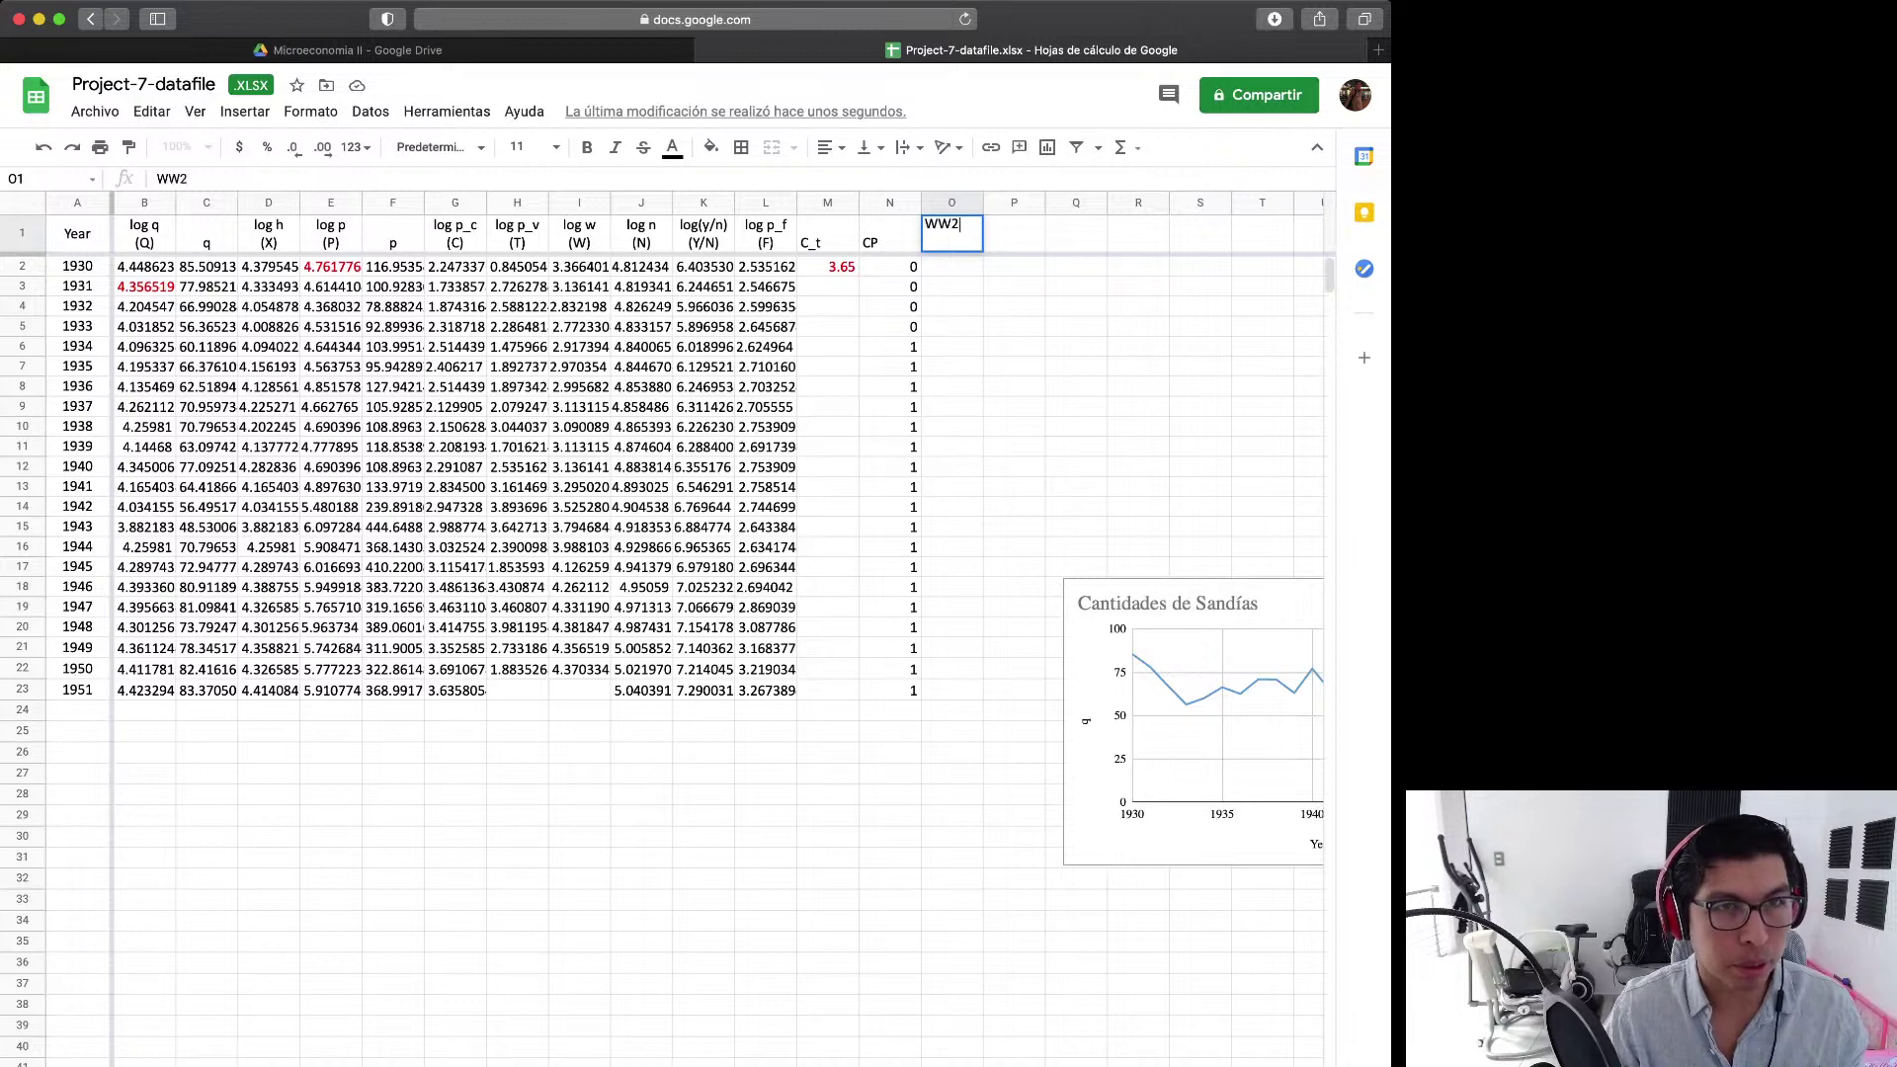
# - Enter 0 in the WW2 column for every year from 1930 to 1951
pyautogui.write('0')
pyautogui.press('Return')
pyautogui.press('Up')
pyautogui.moveTo(983, 275); pyautogui.dragTo(976, 691)
pyautogui.click(1014, 629)
# - Set the WW2 dummy to 1 for the years 1943 to 1946
pyautogui.click(77, 526)
pyautogui.press('Right')
pyautogui.press('Right')
pyautogui.press('Right')
pyautogui.press('Right')
pyautogui.press('Right')
pyautogui.press('Right')
pyautogui.press('Right')
pyautogui.press('Right')
pyautogui.press('Right')
pyautogui.press('Right')
pyautogui.press('Right')
pyautogui.press('Right')
pyautogui.press('Right')
pyautogui.press('Right')
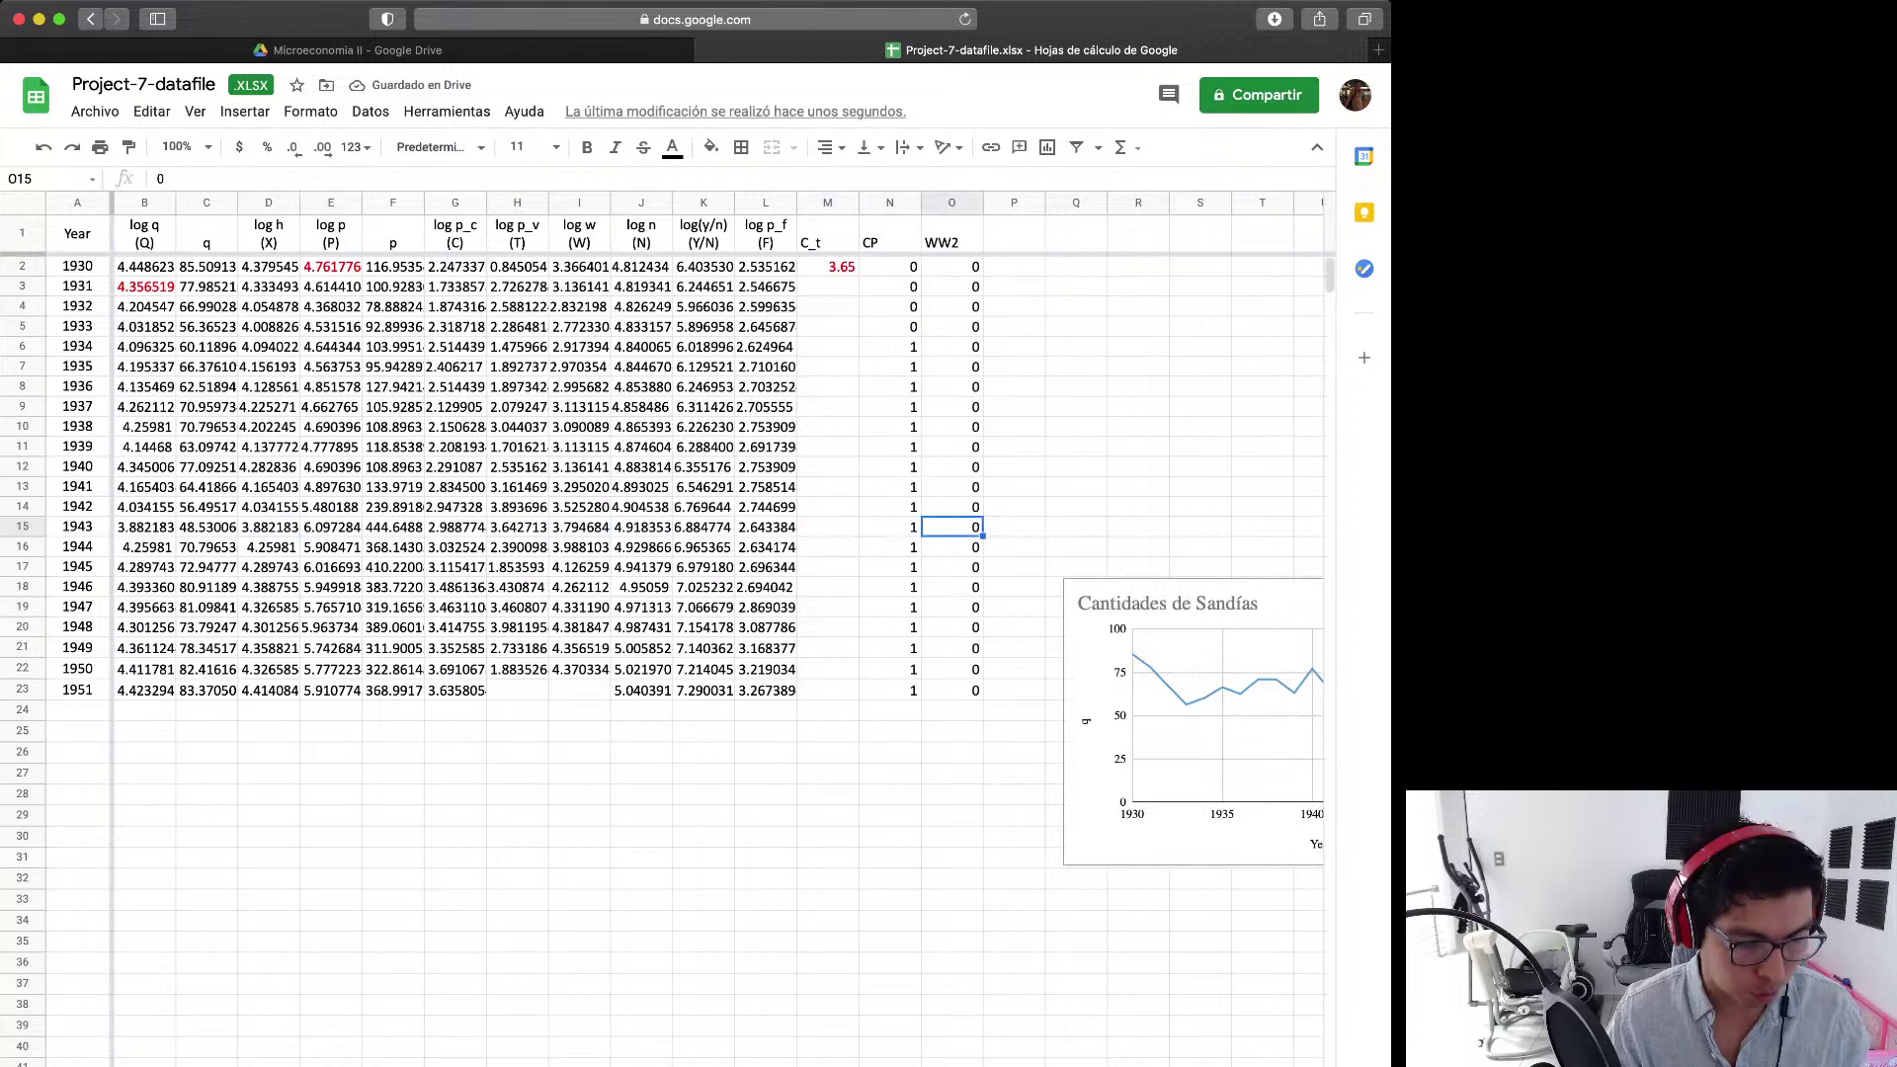
pyautogui.write('1')
pyautogui.press('Return')
pyautogui.write('1')
pyautogui.press('Return')
pyautogui.write('1')
pyautogui.press('Return')
pyautogui.write('1')
pyautogui.press('Return')
pyautogui.press('Return')
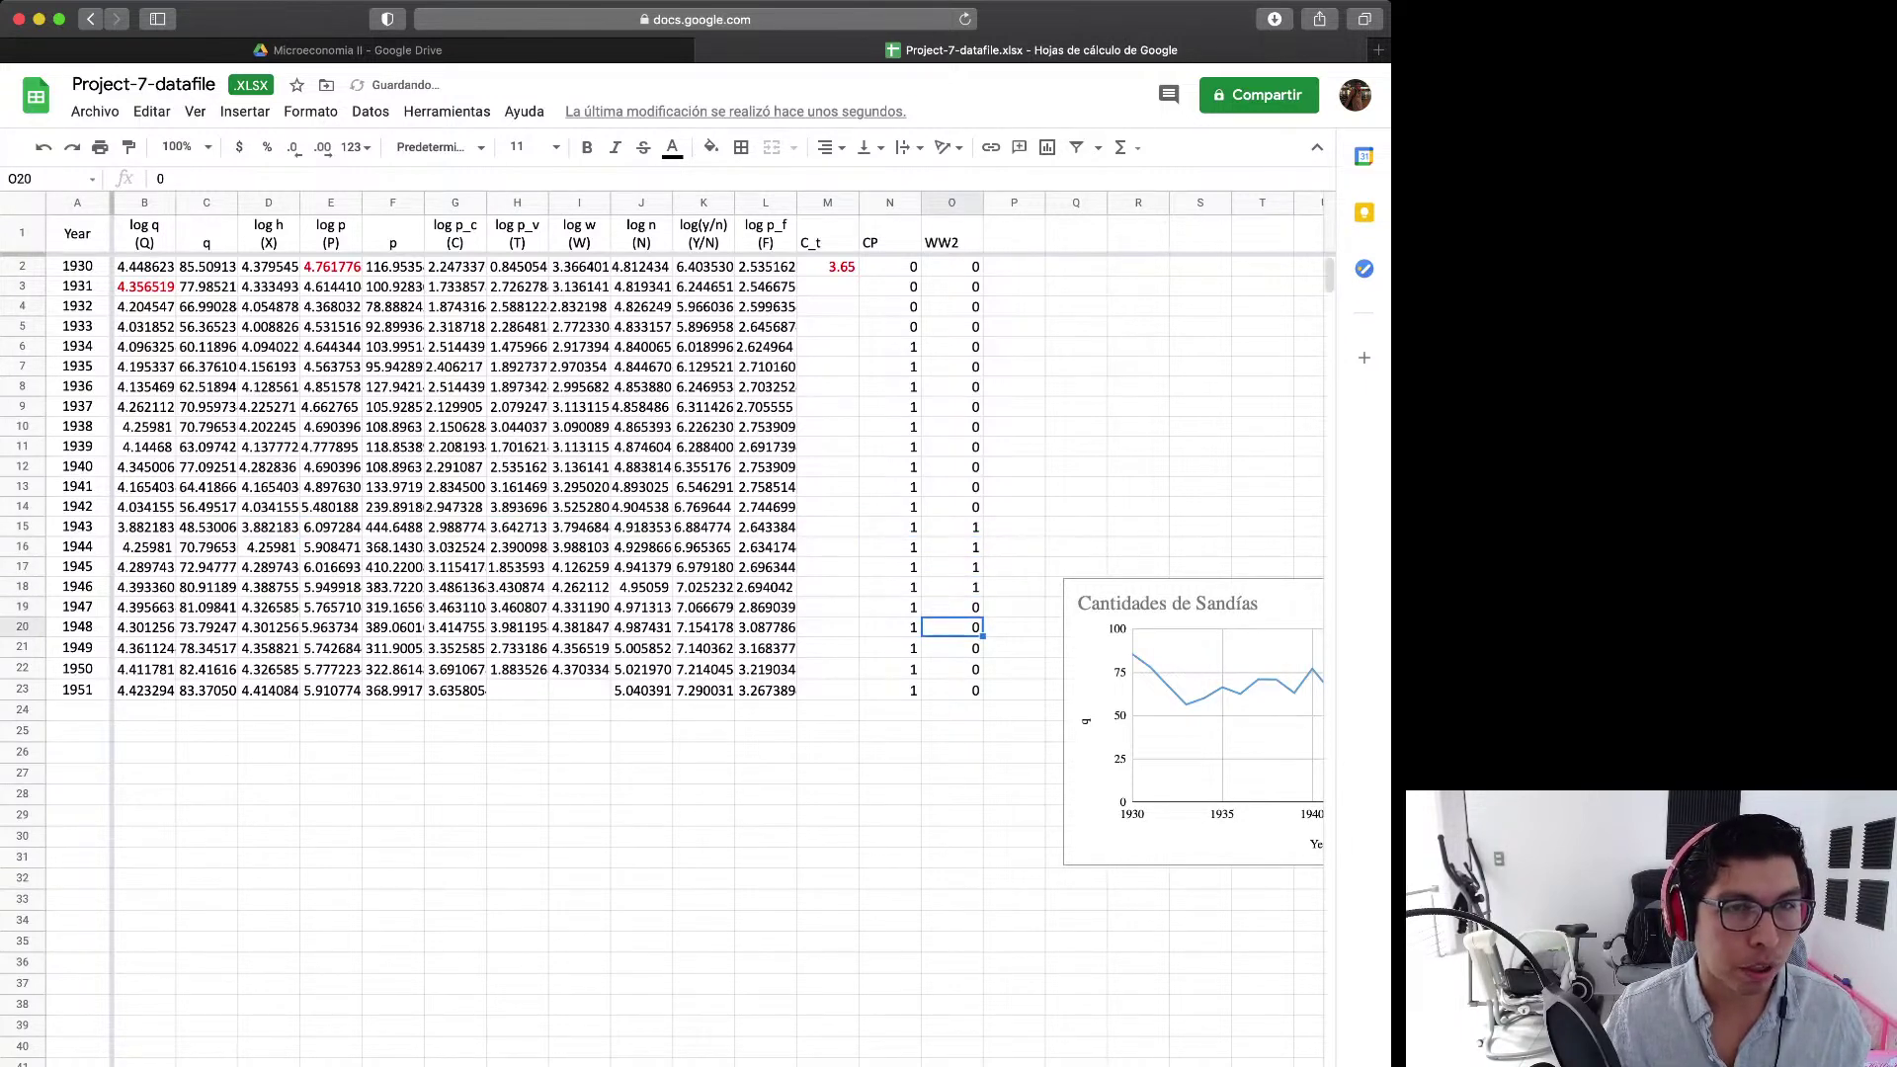
pyautogui.click(951, 366)
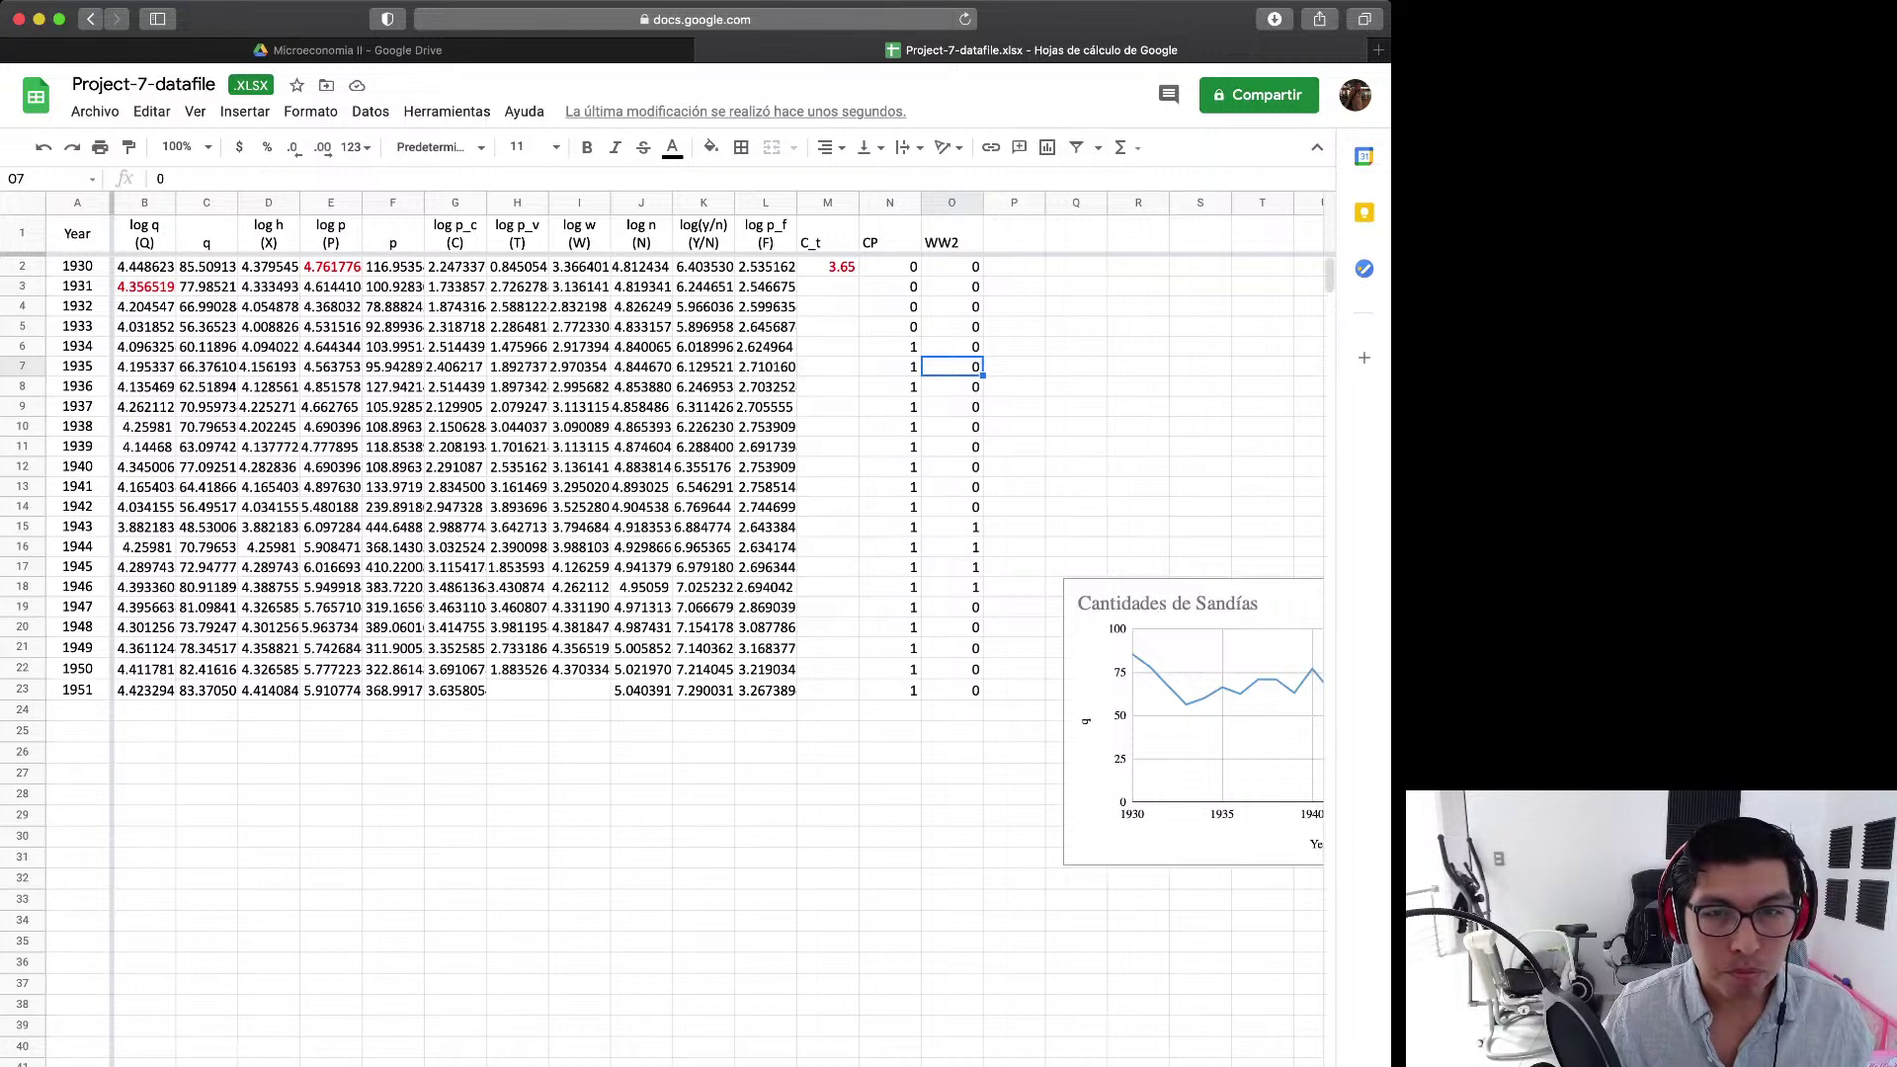
pyautogui.press('super+Tab')
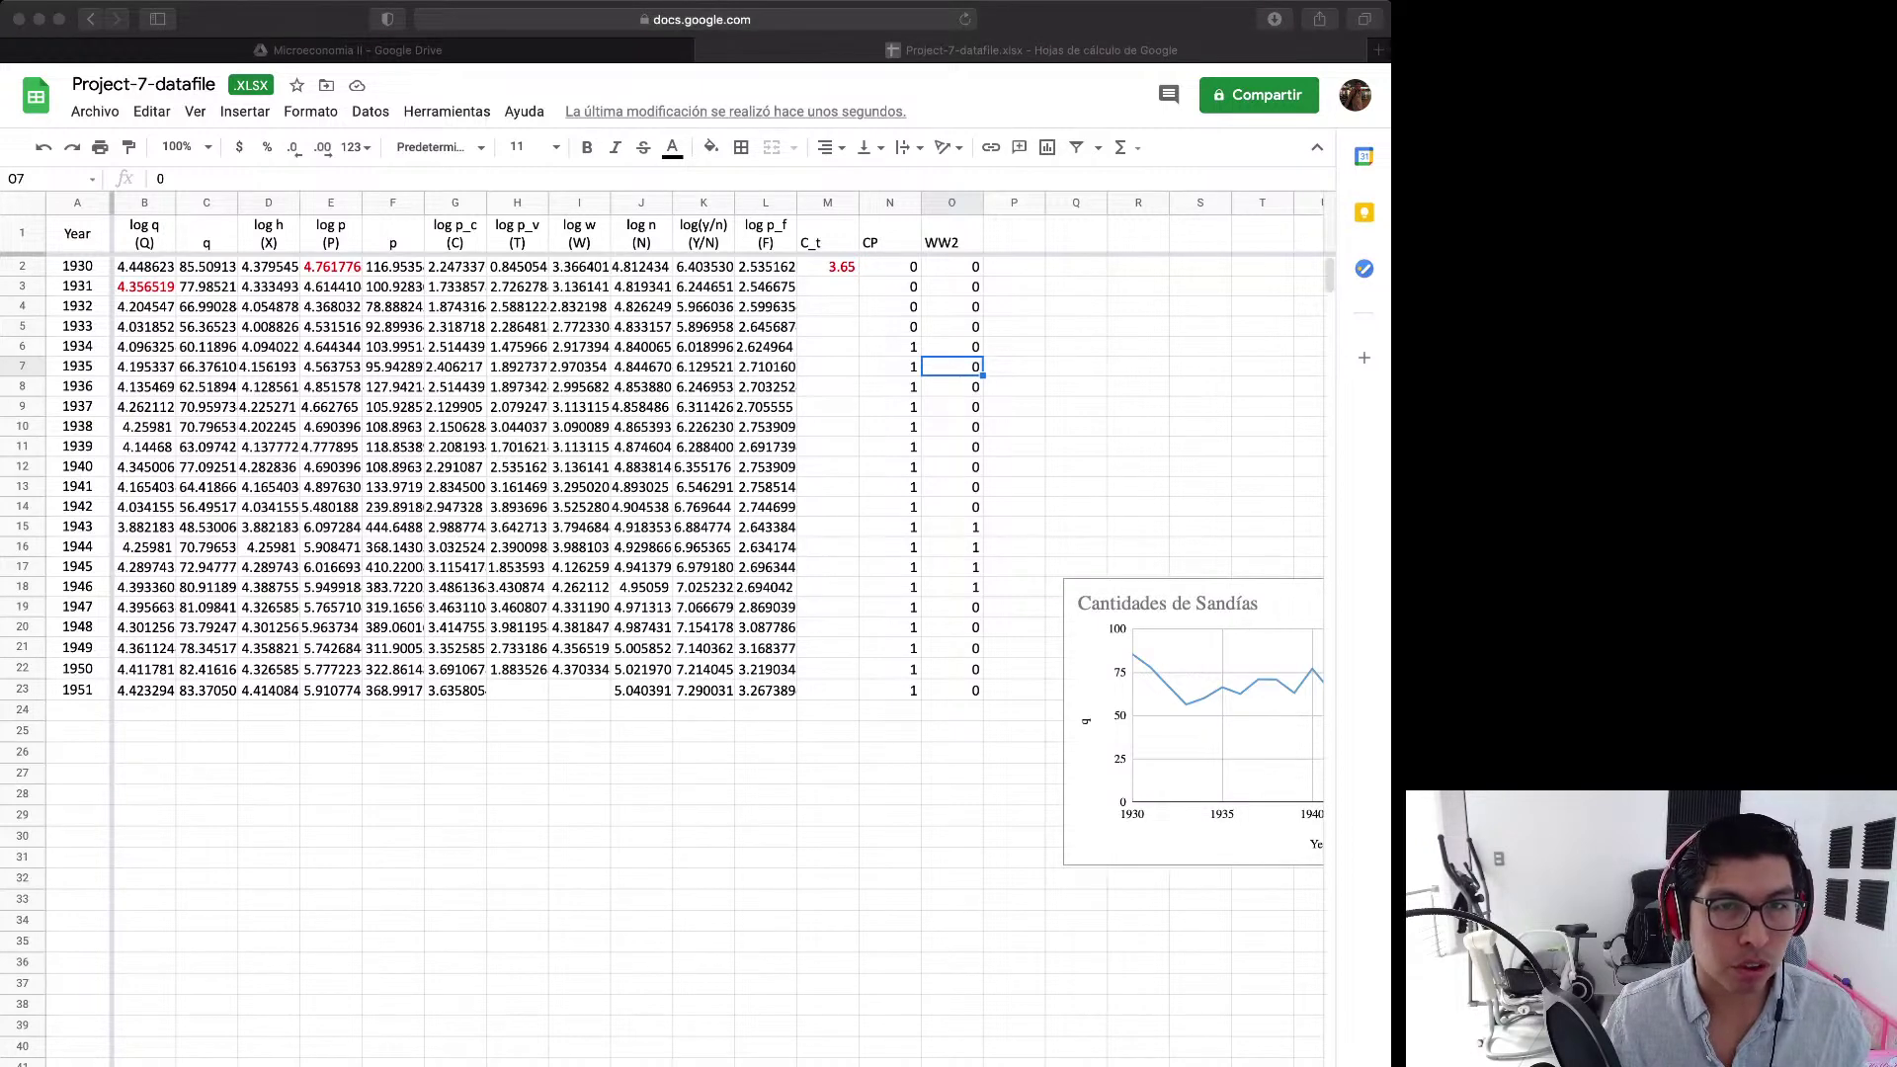
pyautogui.press('super+Tab')
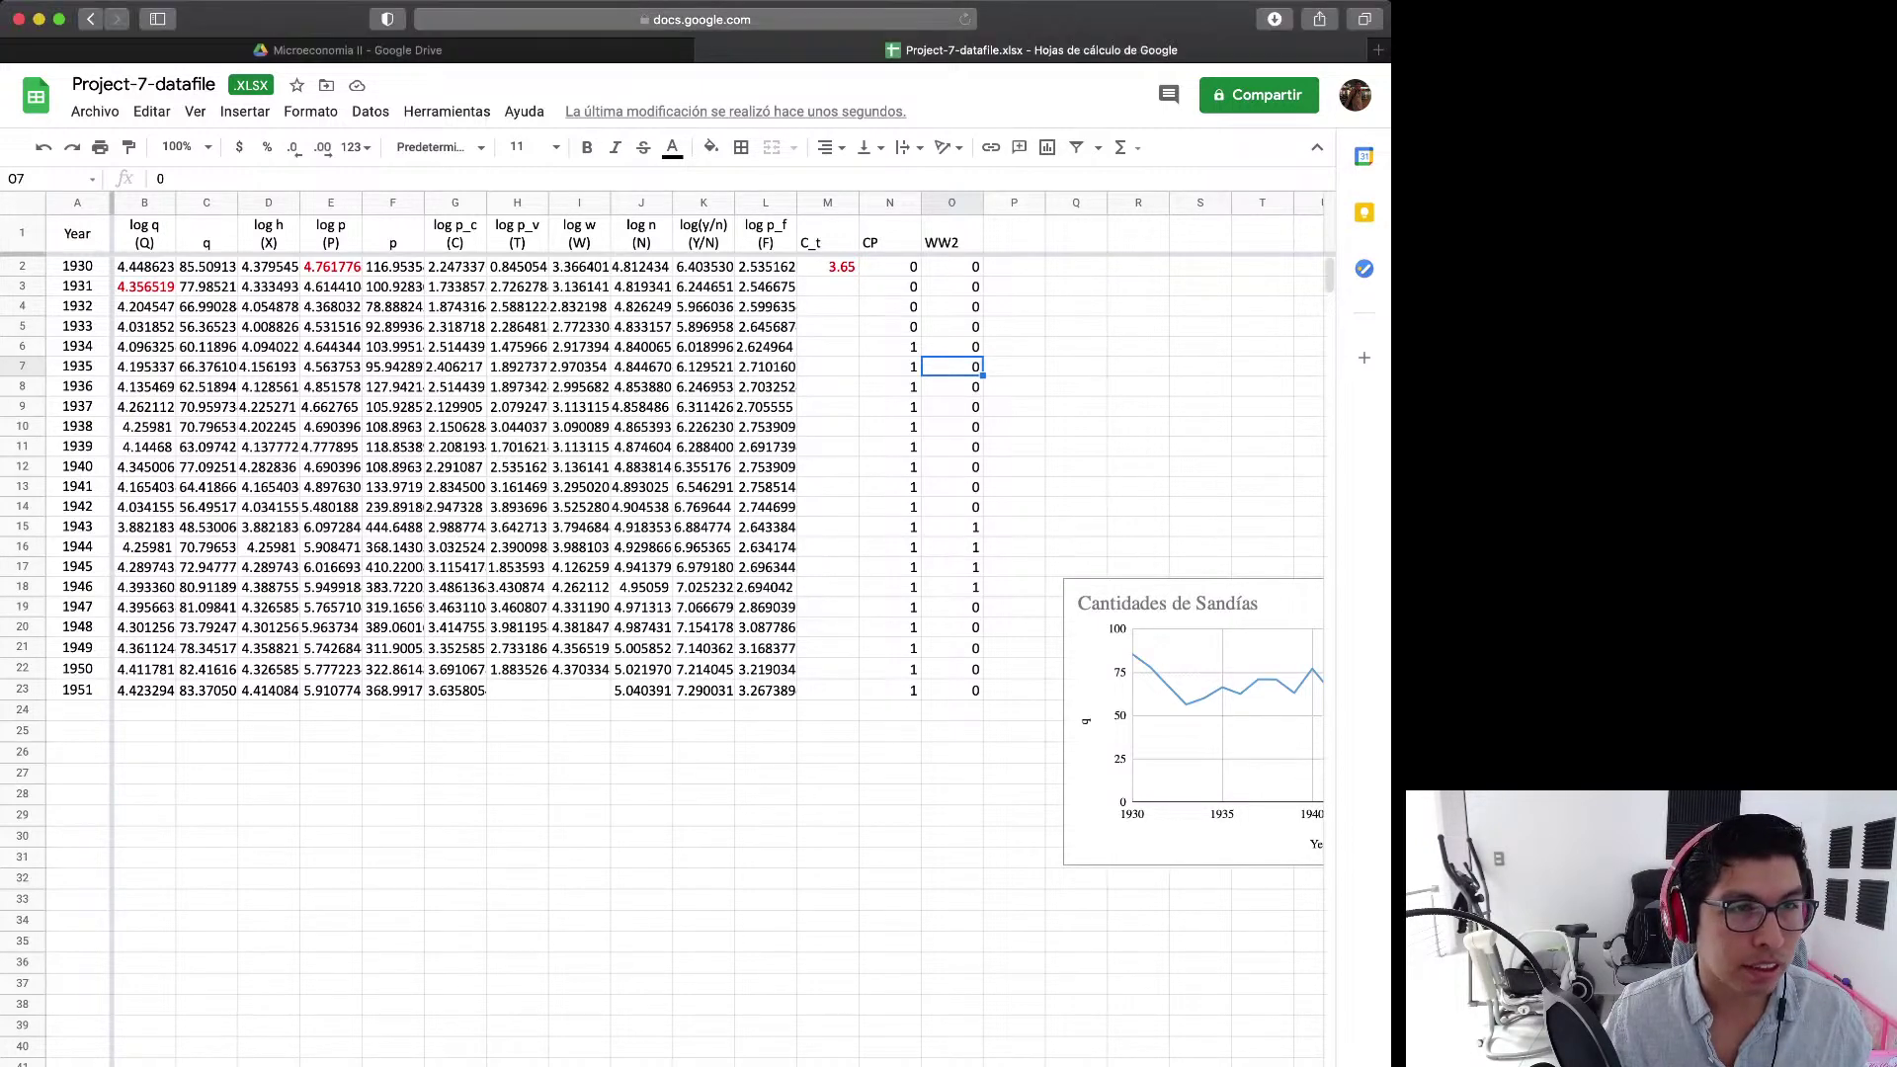
pyautogui.click(889, 203)
pyautogui.rightClick(889, 203)
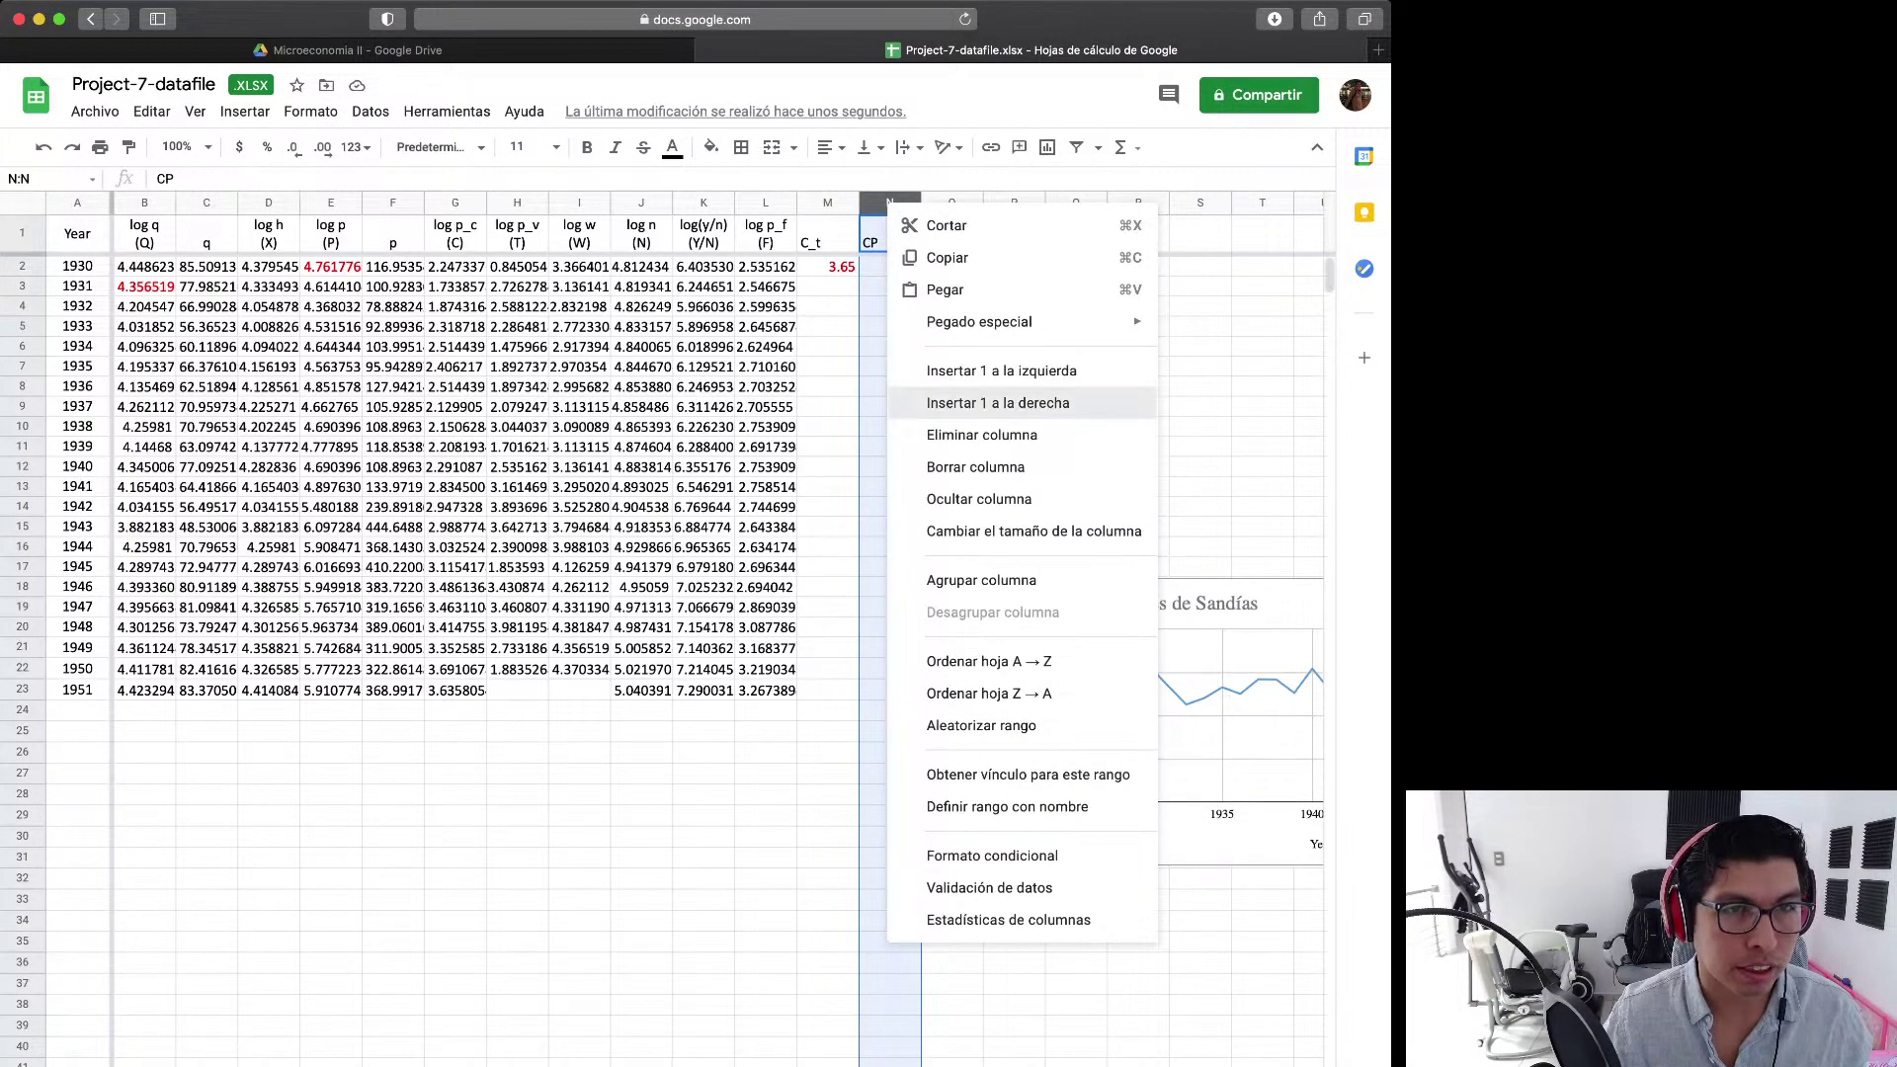
pyautogui.click(1001, 403)
pyautogui.click(952, 286)
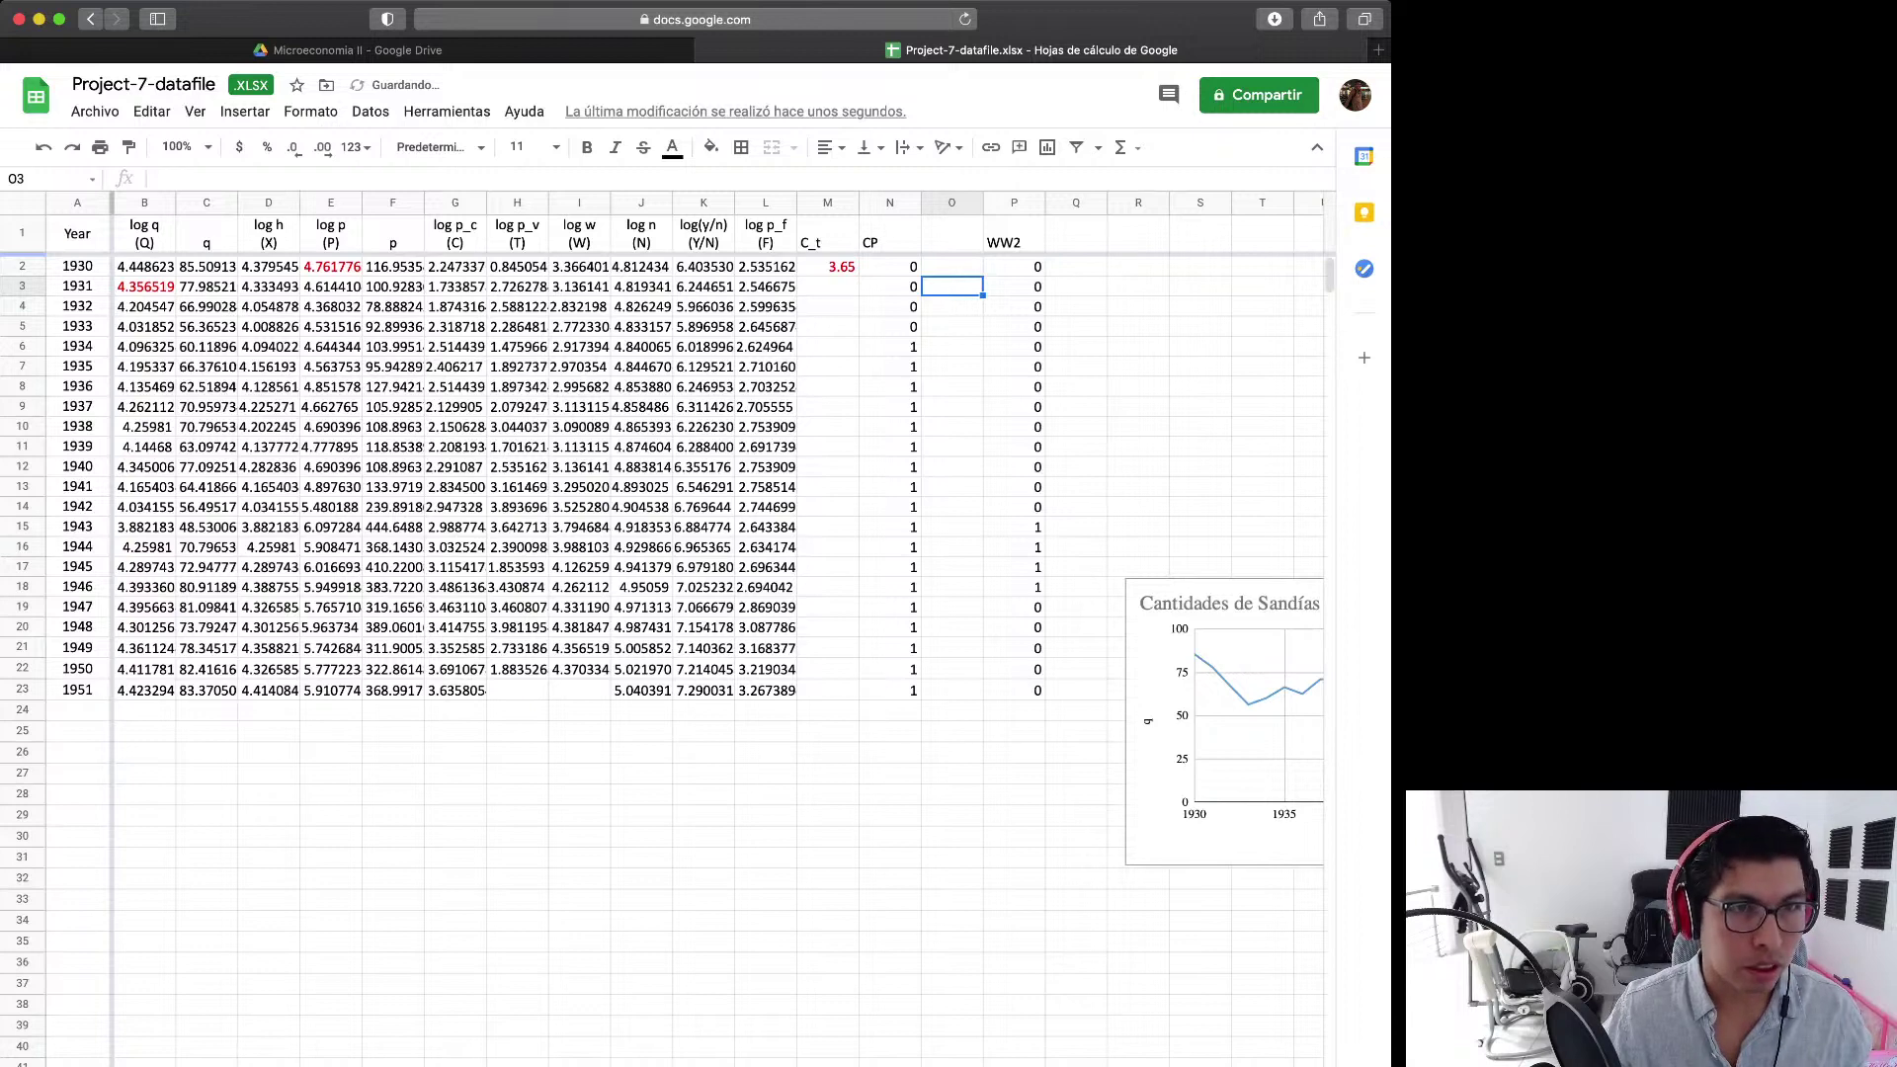
pyautogui.press('super+z')
# - Insert a new column between C_t and CP and give it the header T_t
pyautogui.rightClick(889, 203)
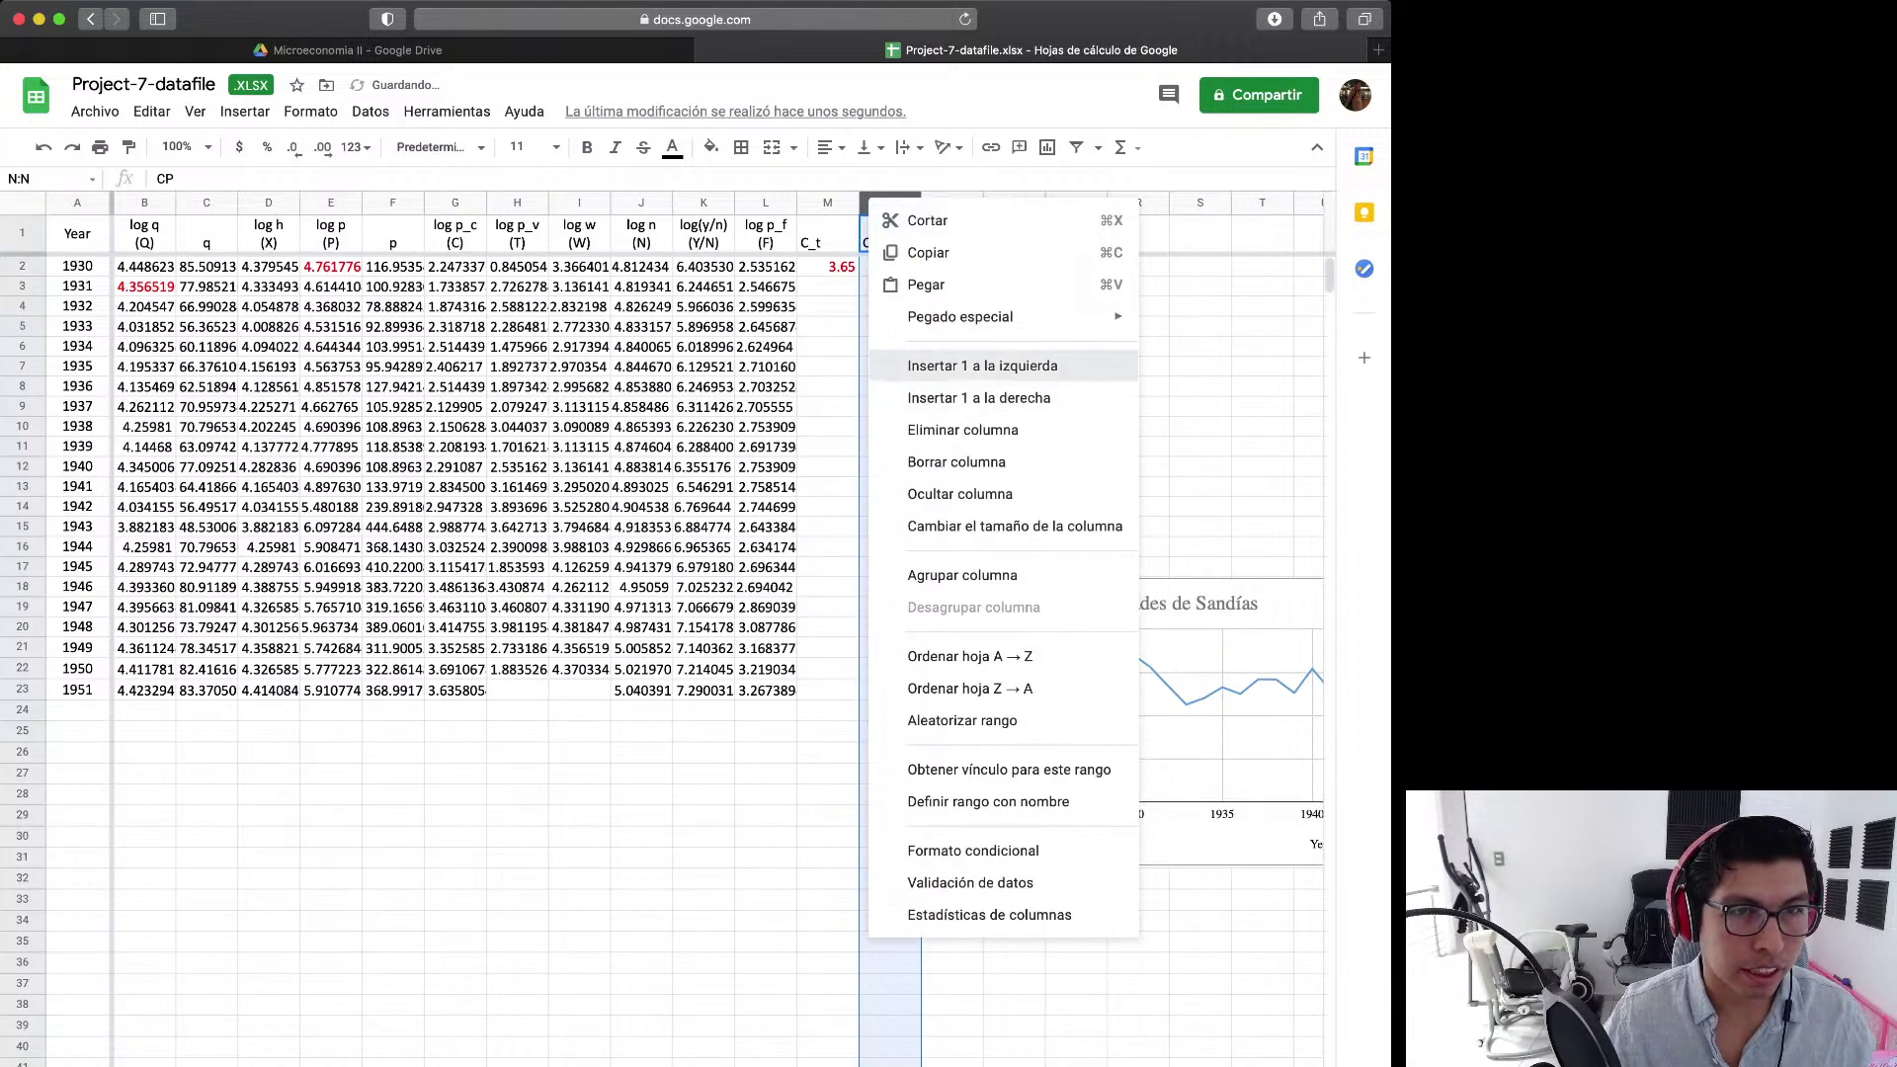
pyautogui.click(988, 366)
pyautogui.click(951, 347)
pyautogui.click(889, 234)
pyautogui.write('T_1')
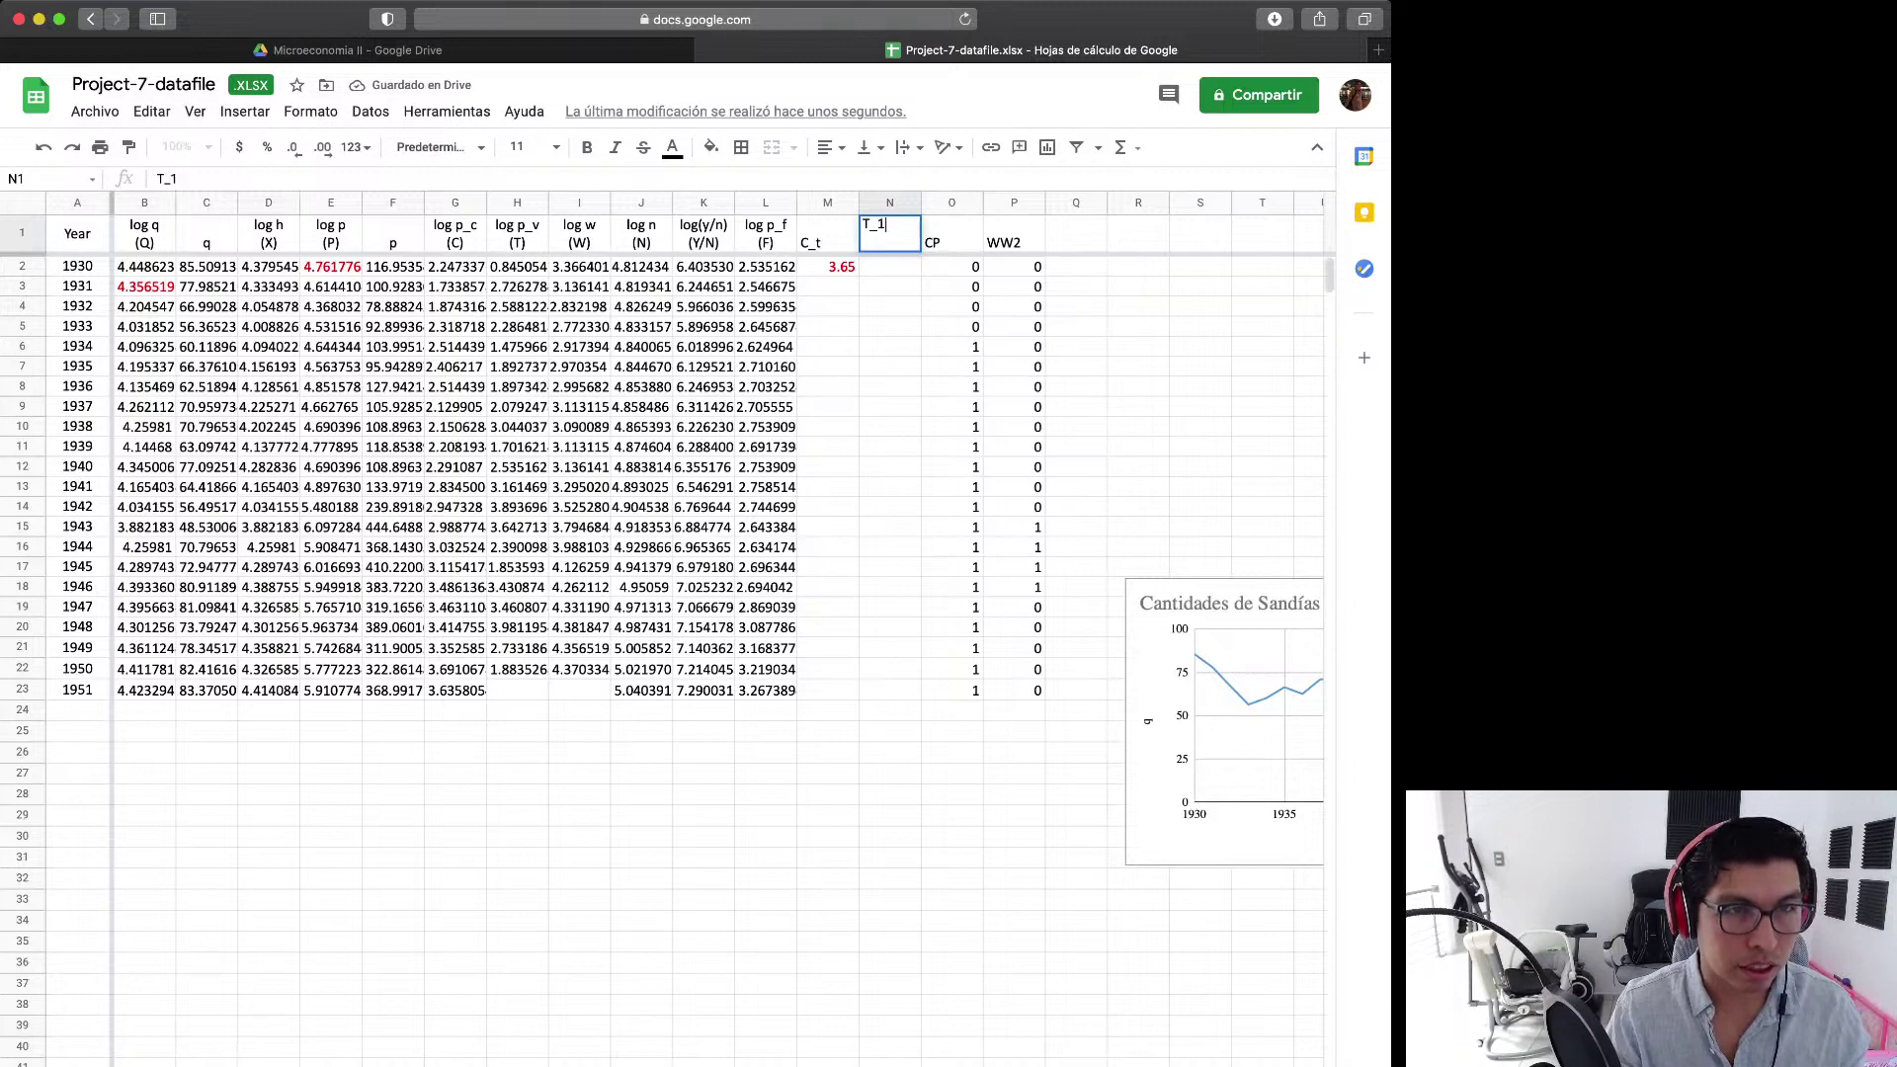
pyautogui.press('BackSpace')
pyautogui.write('t')
pyautogui.press('Return')
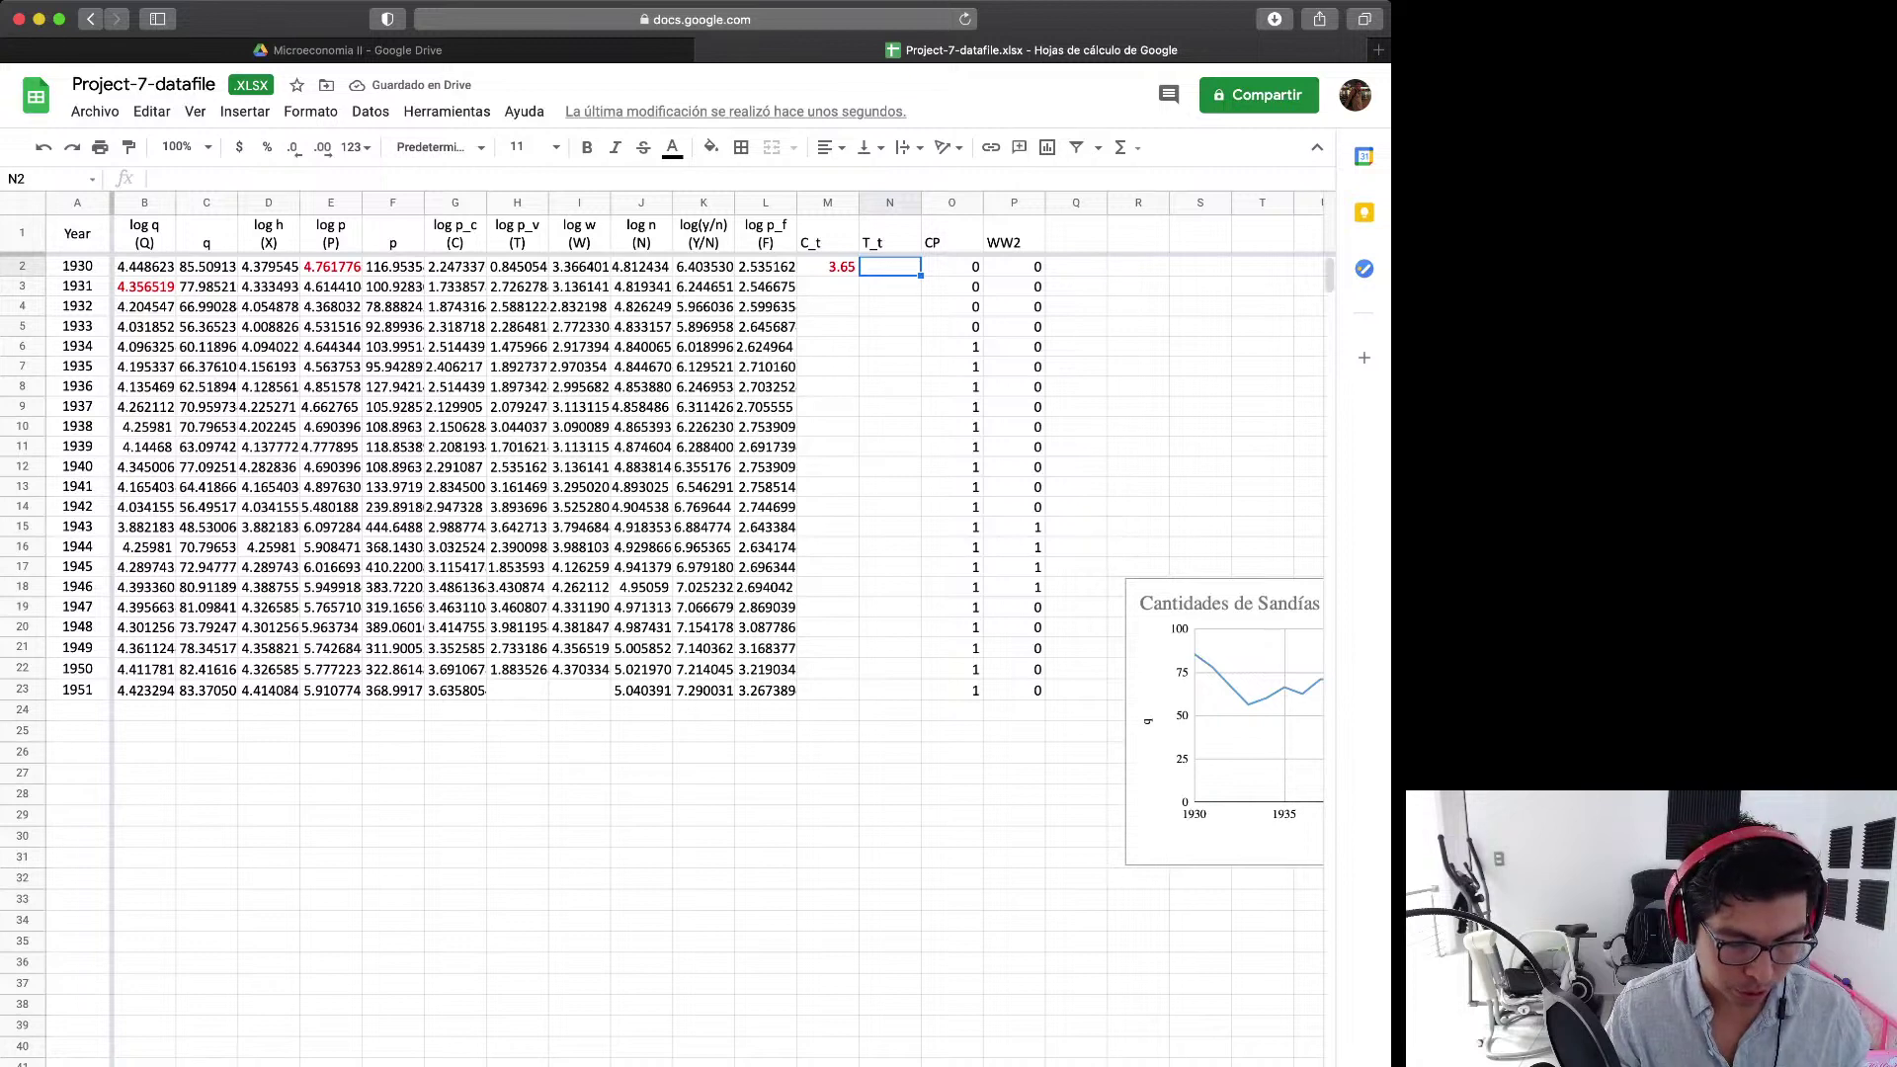
# - Enter 2.4 as the 1930 value of T_t and color it dark red
pyautogui.write('2.4')
pyautogui.press('Return')
pyautogui.press('Up')
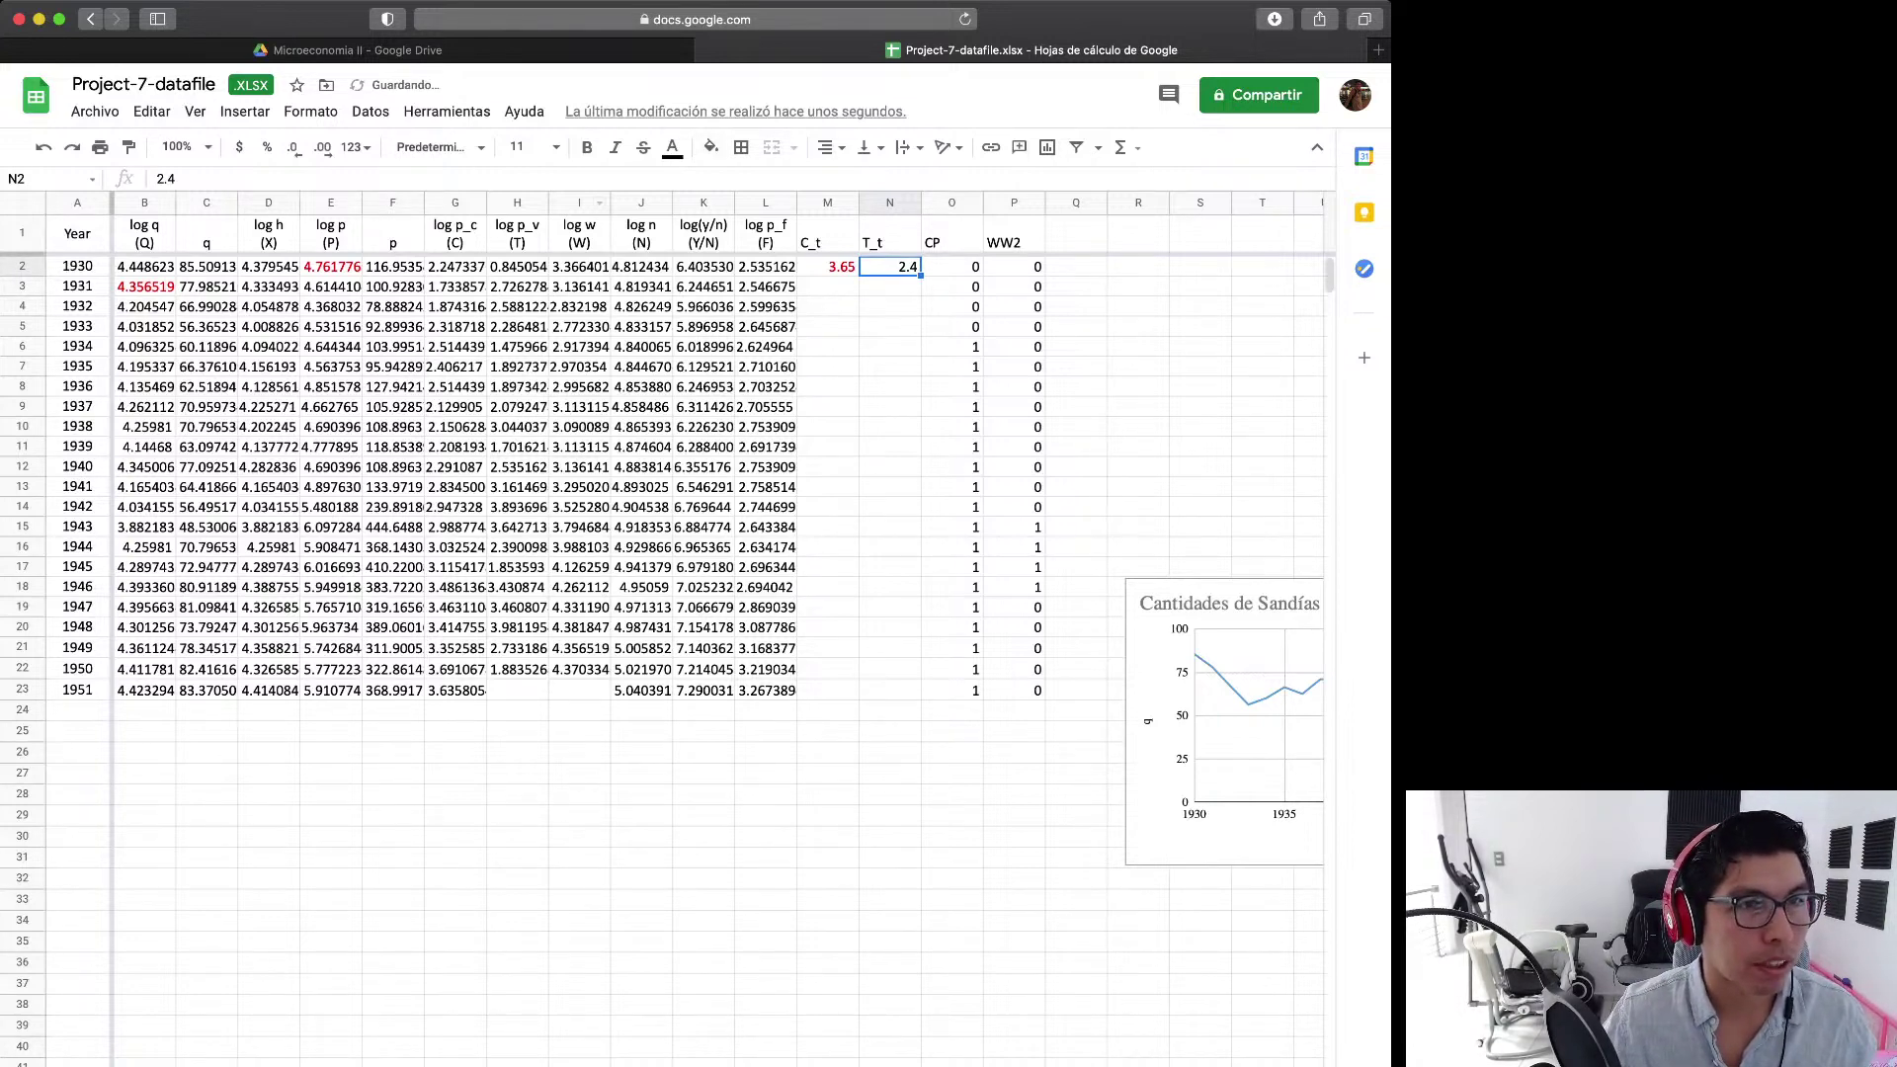
pyautogui.click(672, 146)
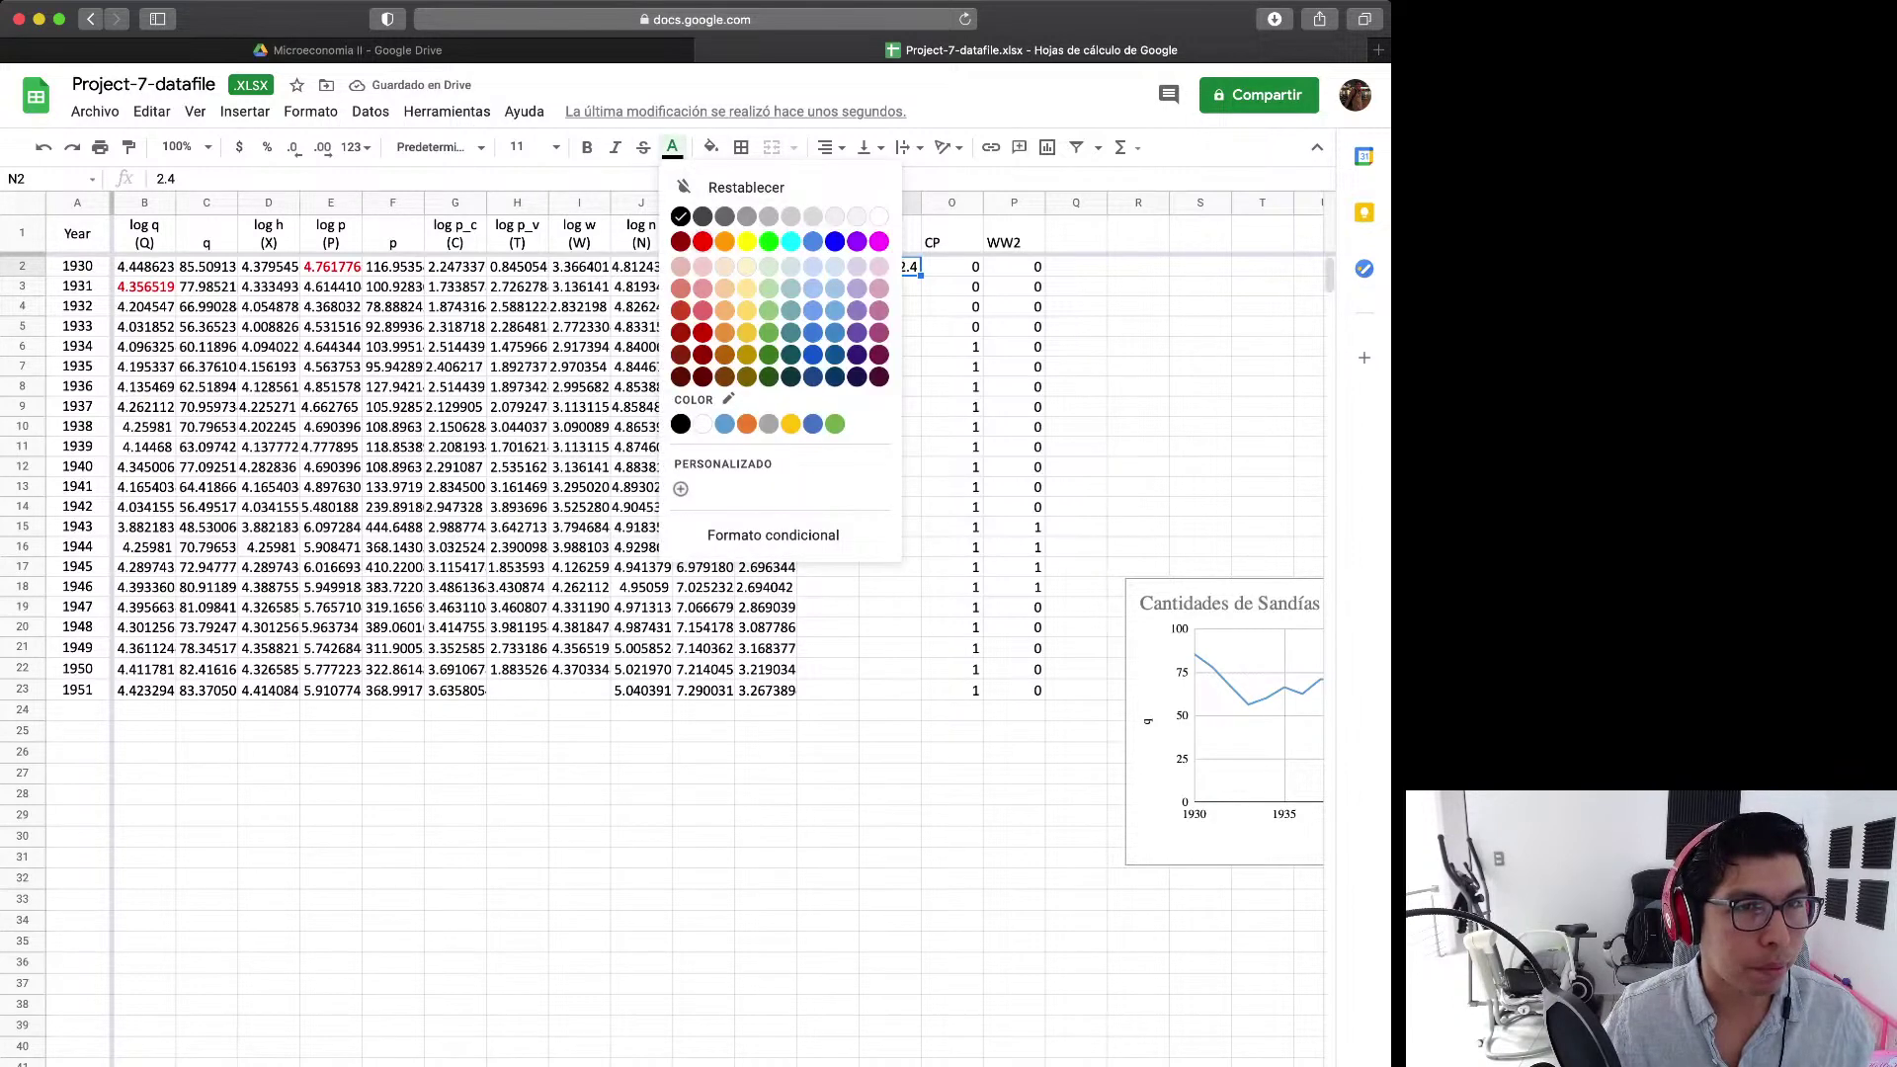
pyautogui.click(702, 333)
pyautogui.click(145, 286)
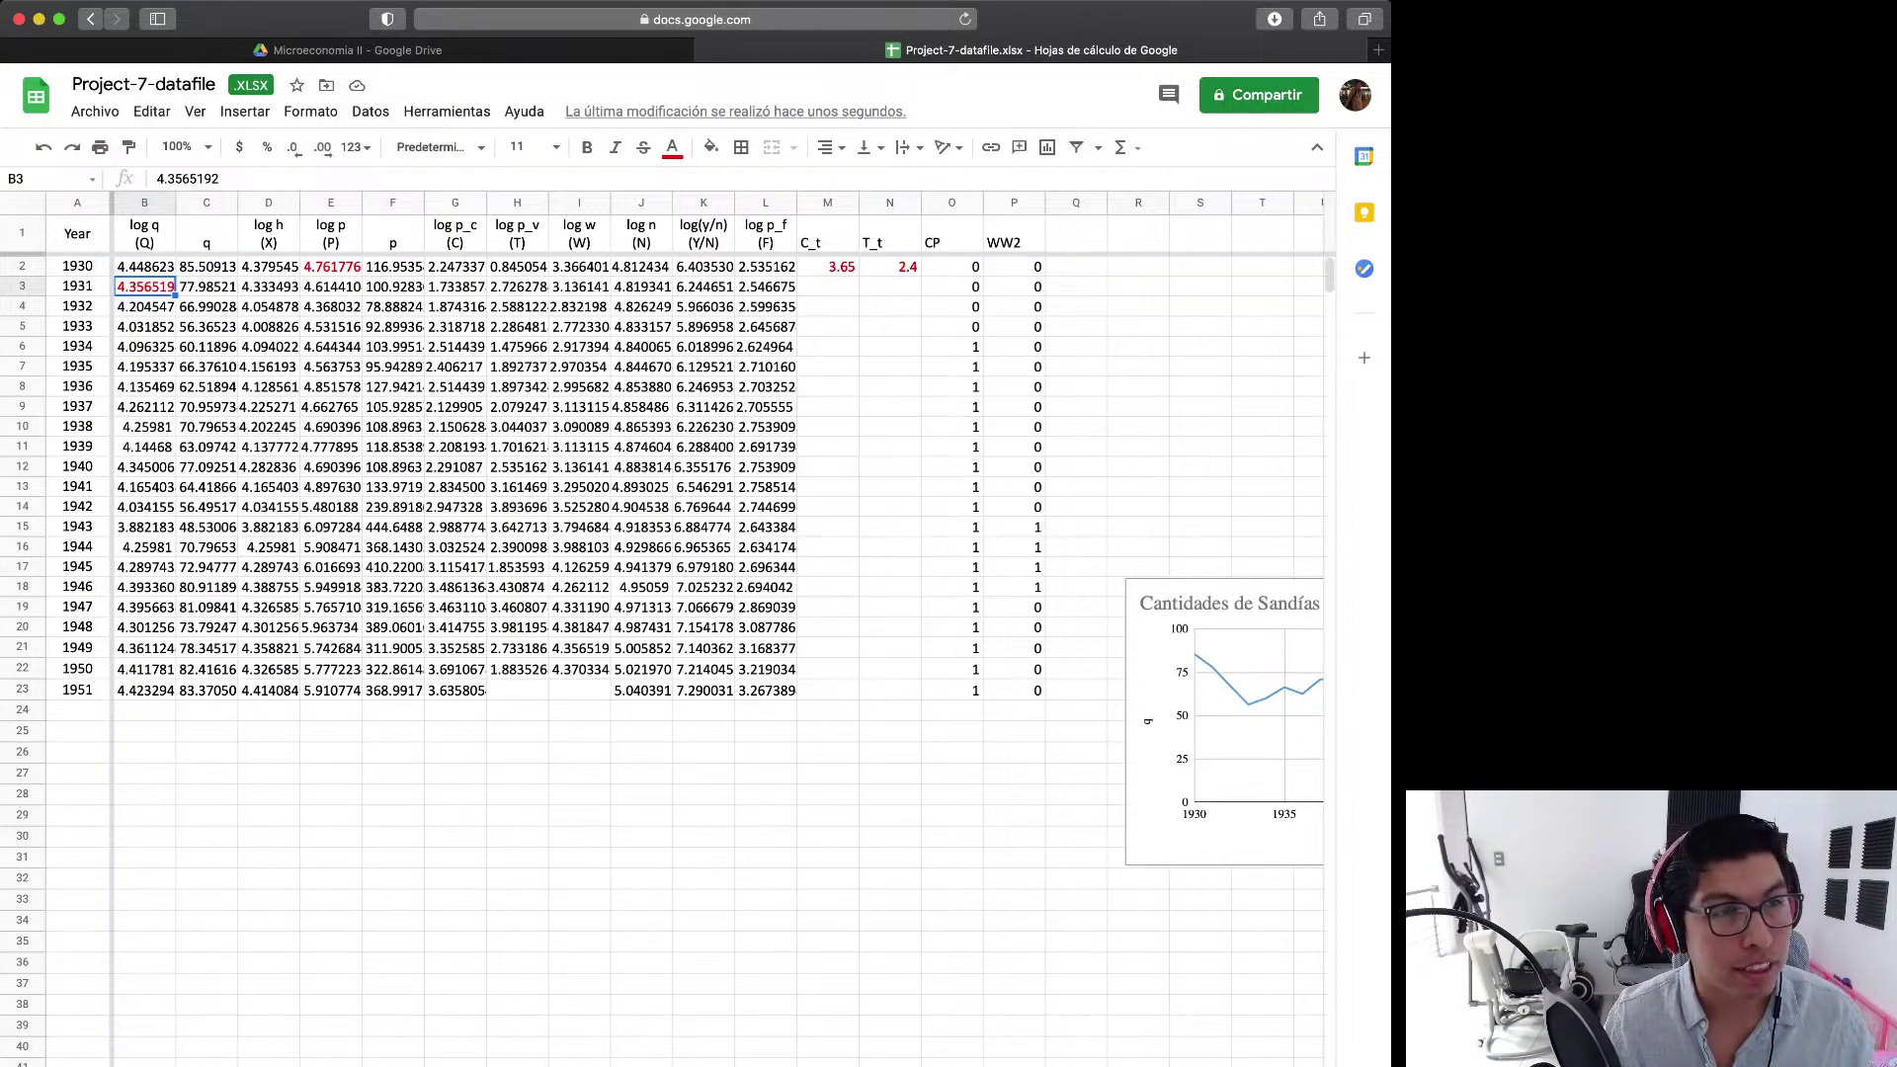
pyautogui.click(331, 267)
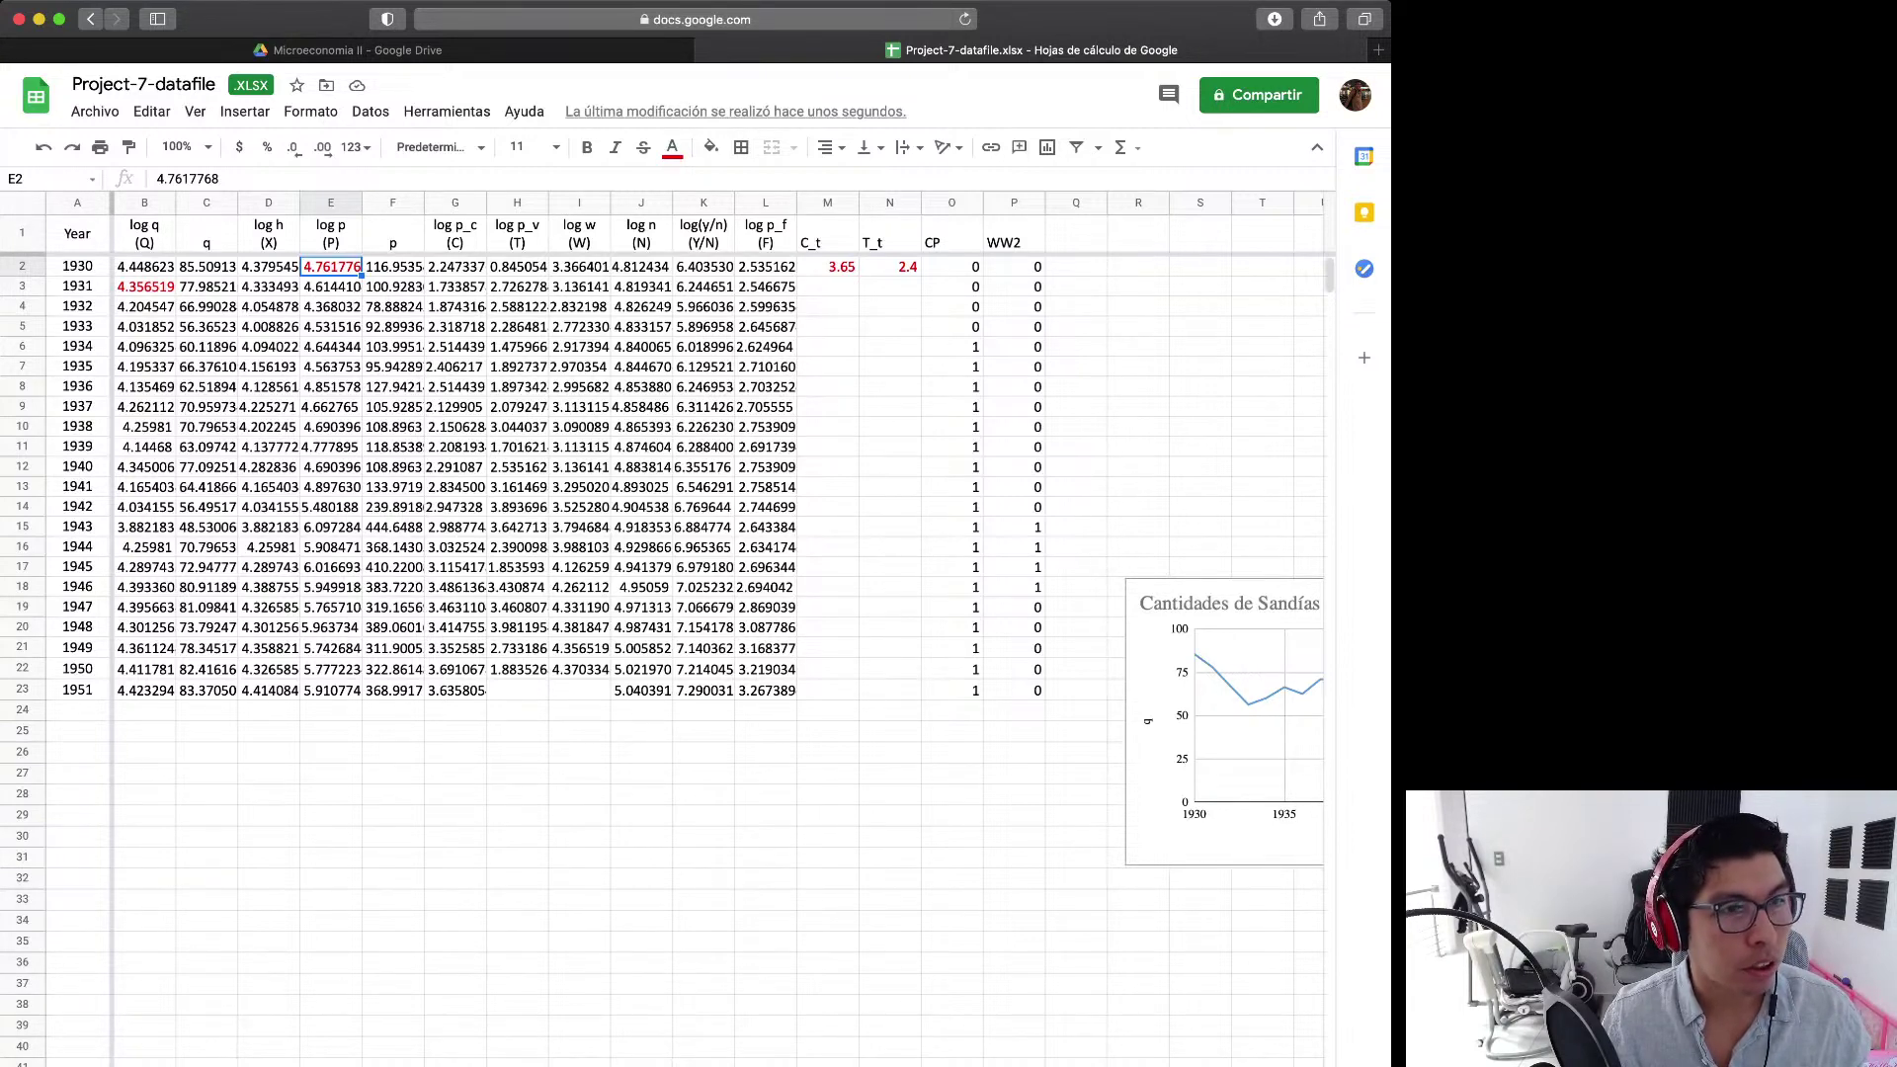
pyautogui.click(828, 266)
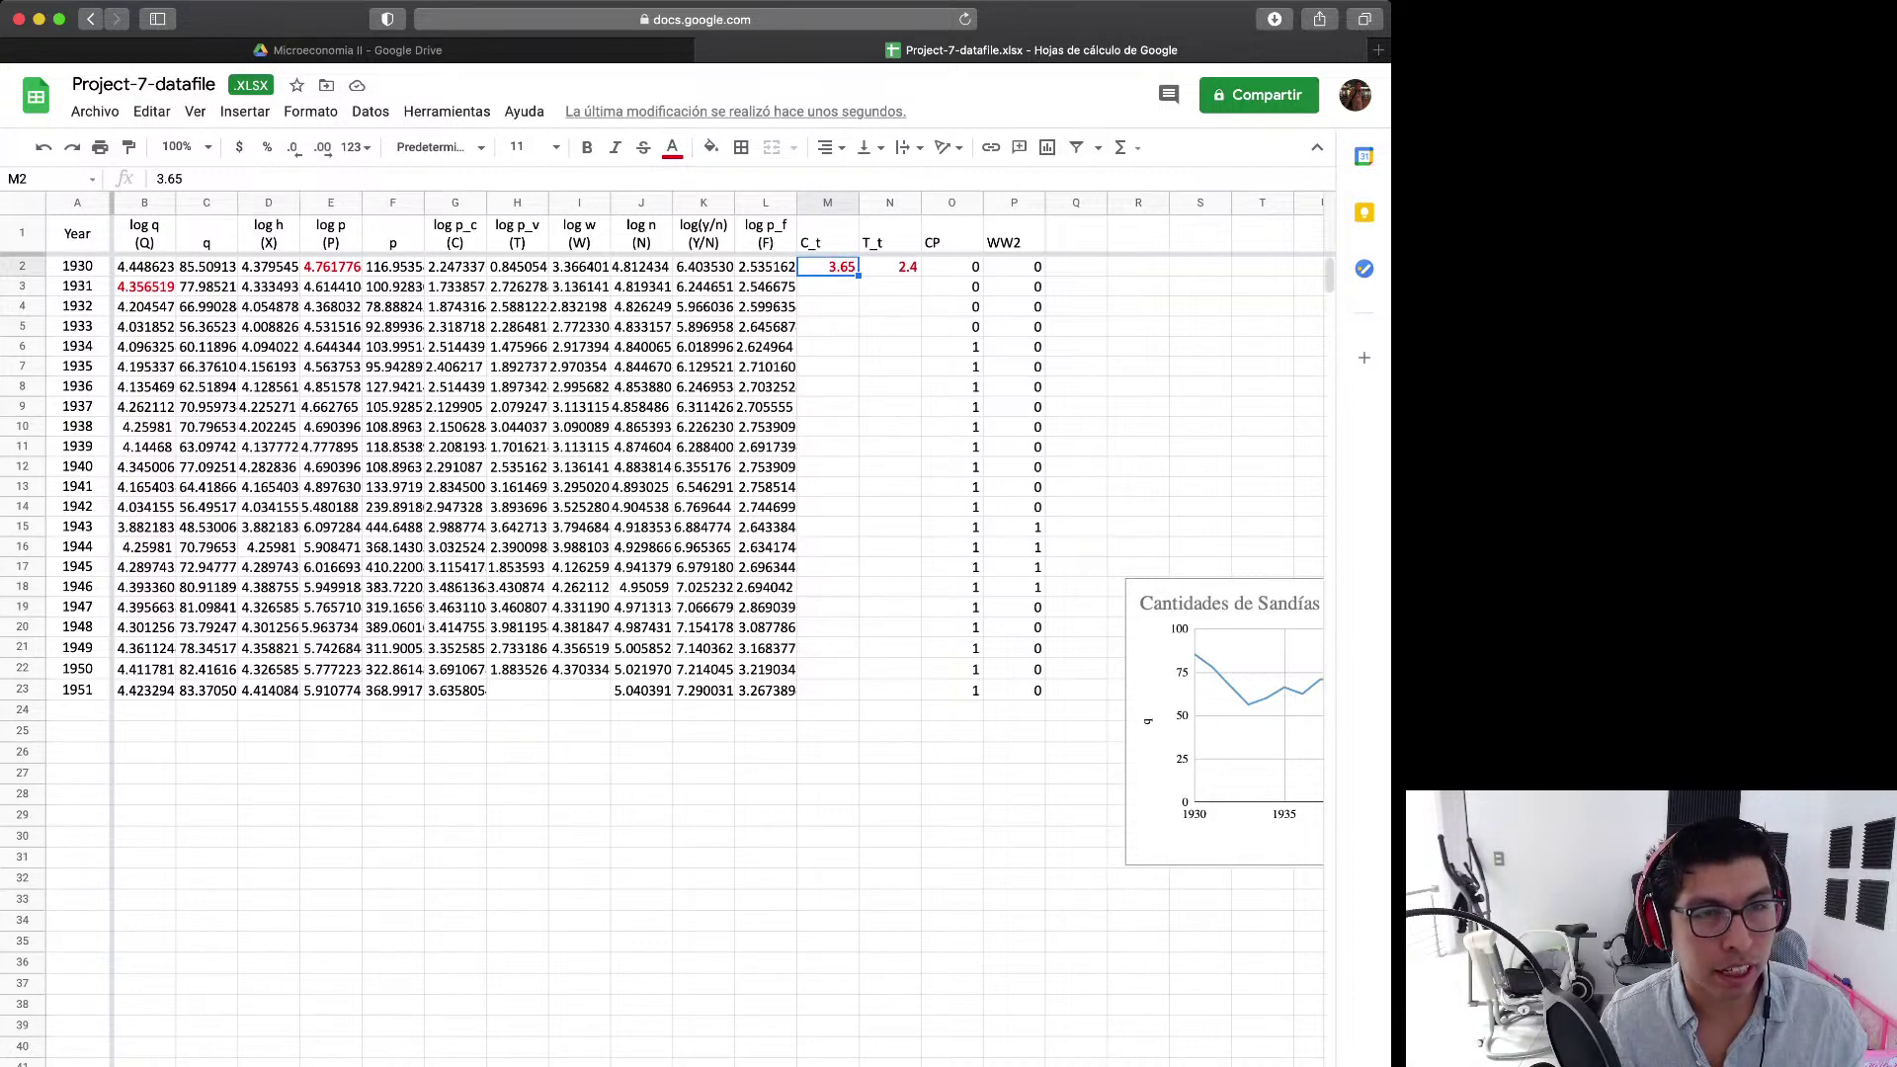
pyautogui.click(890, 266)
# - Color the 1931 values of CP and WW2 red
pyautogui.click(951, 287)
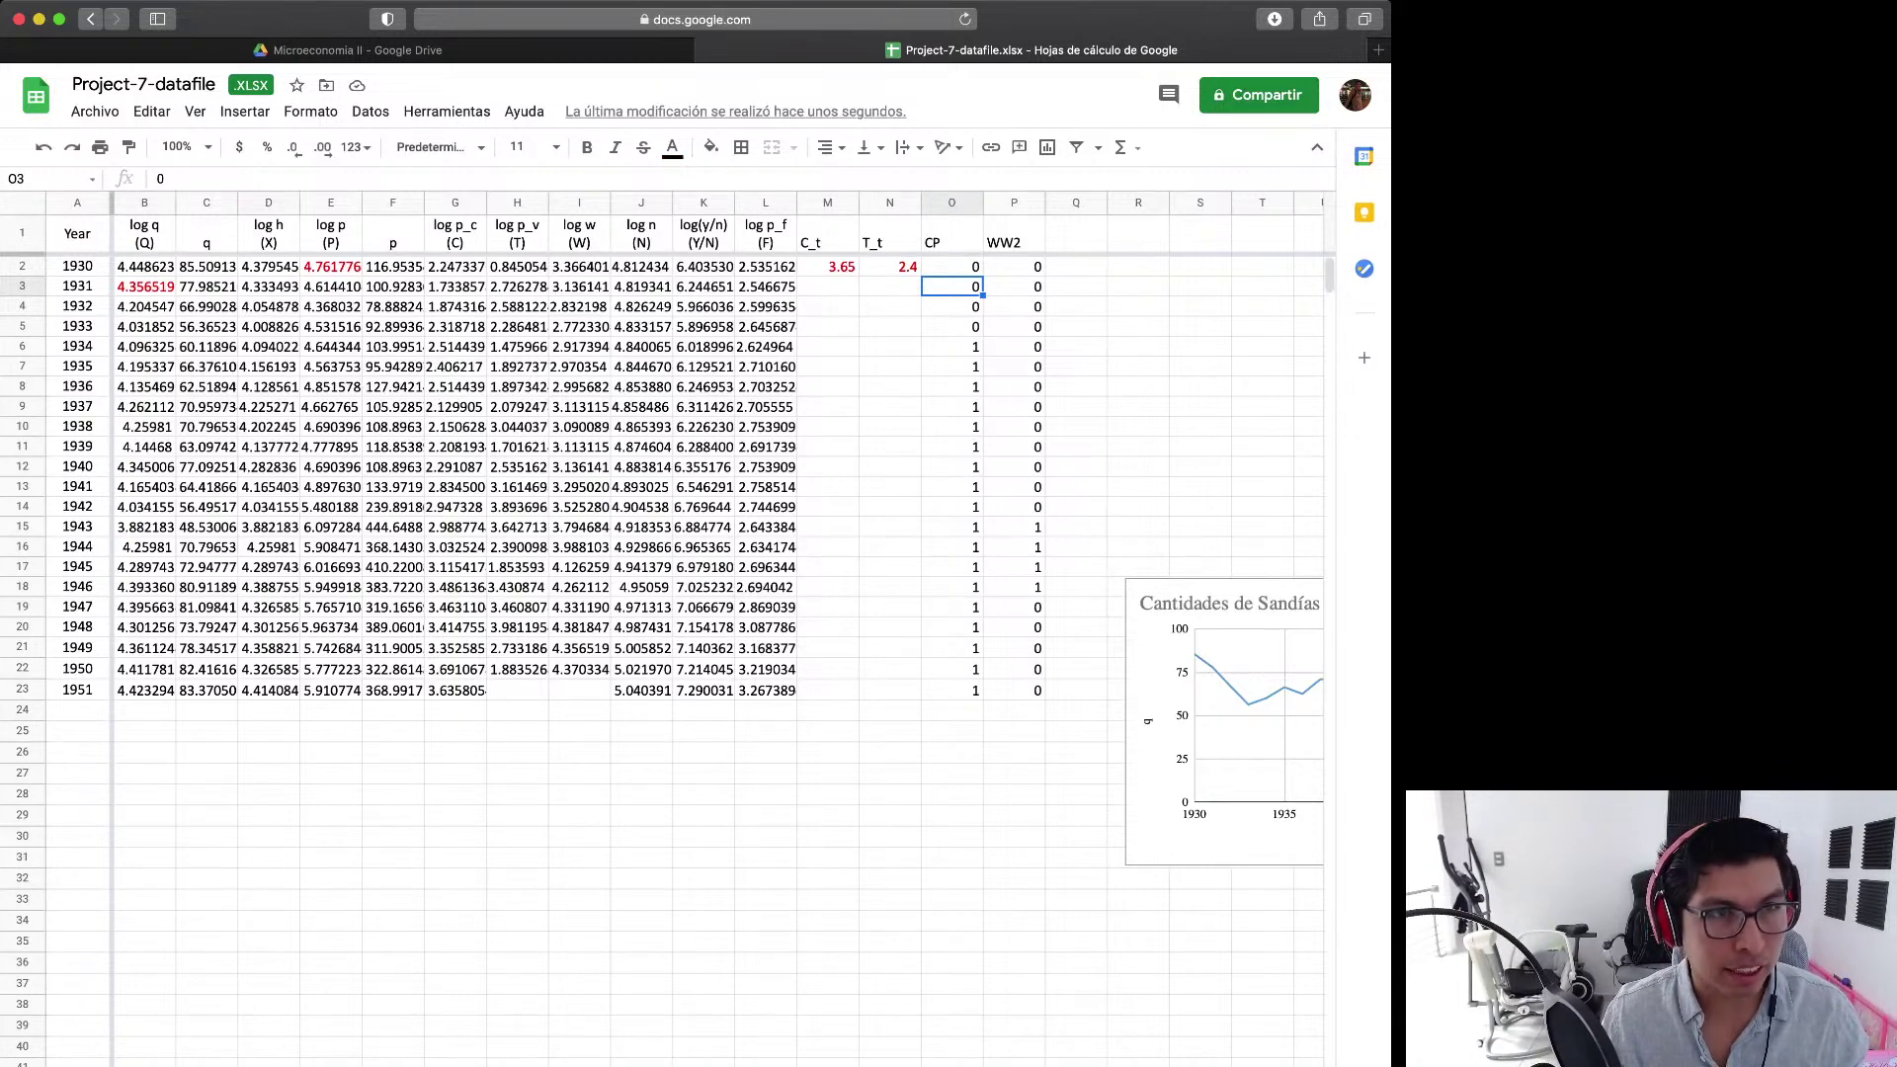
pyautogui.click(672, 148)
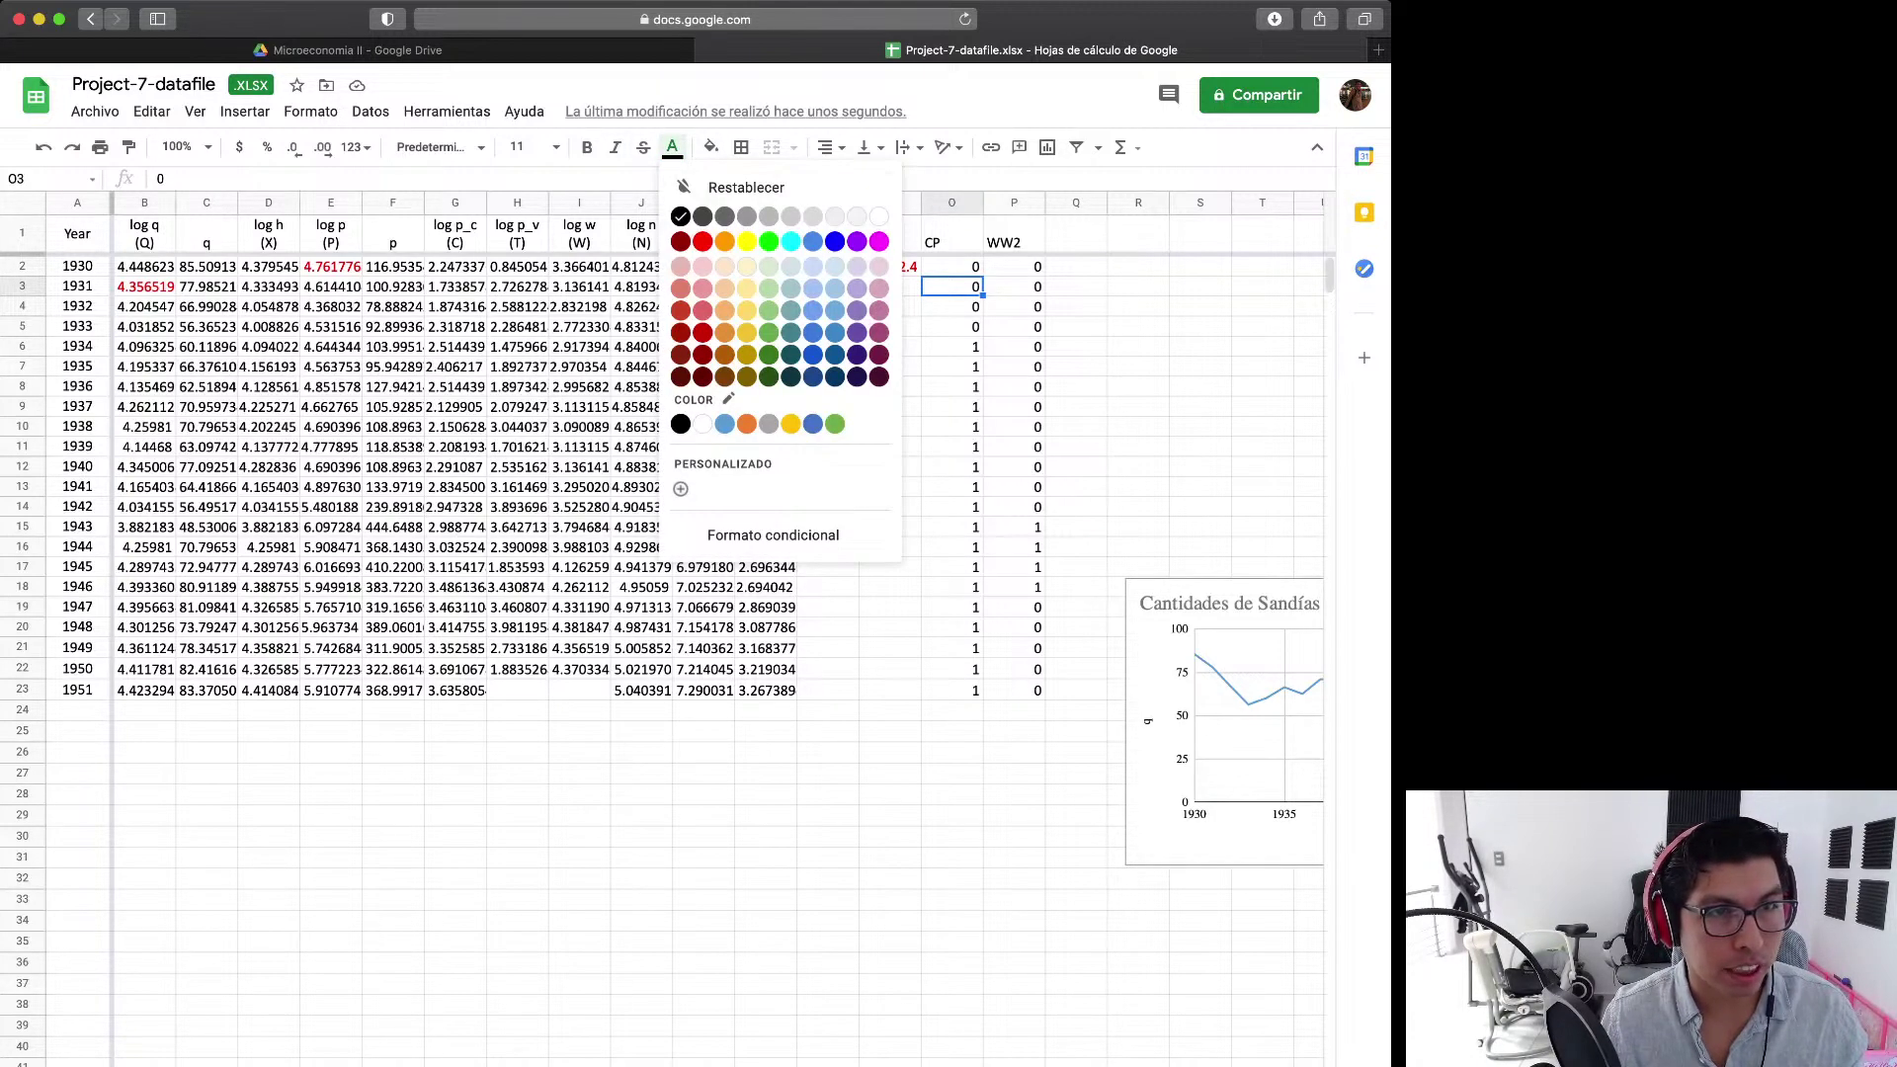
pyautogui.click(702, 333)
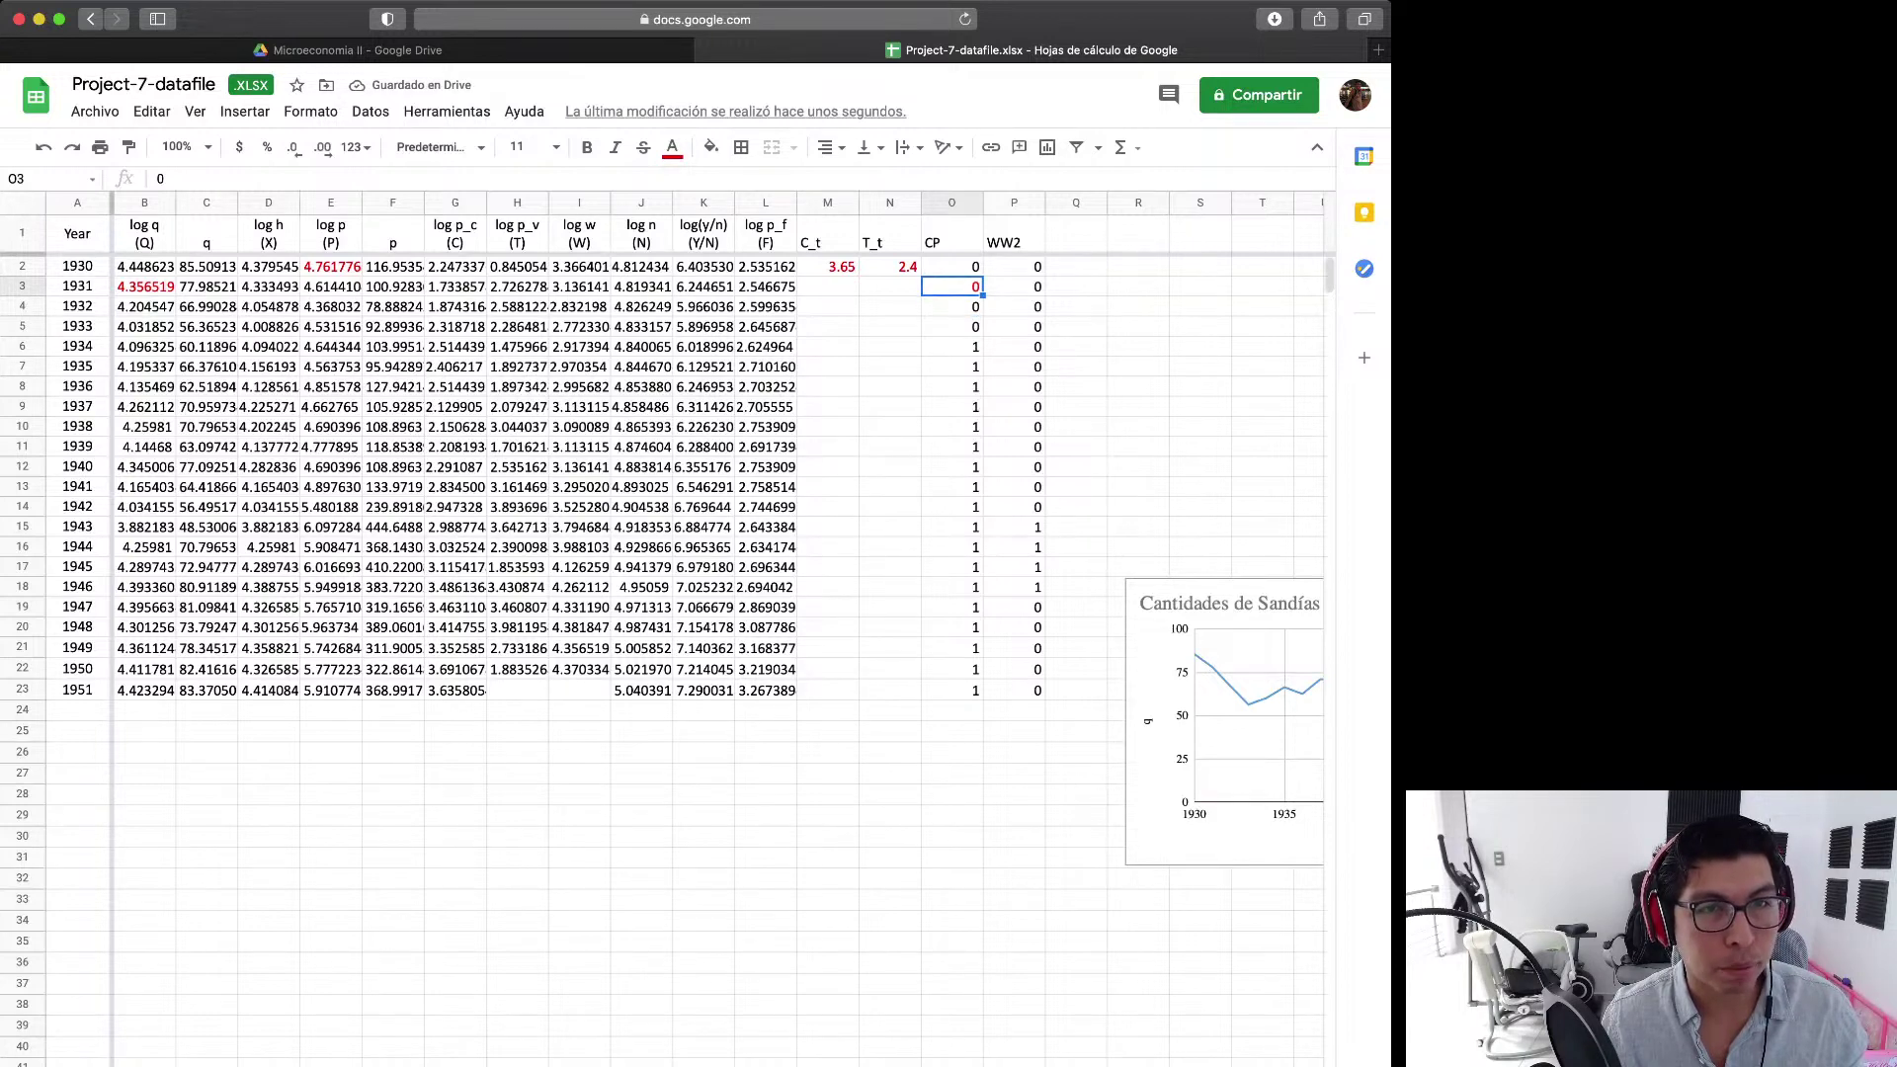
pyautogui.click(1013, 286)
pyautogui.click(672, 147)
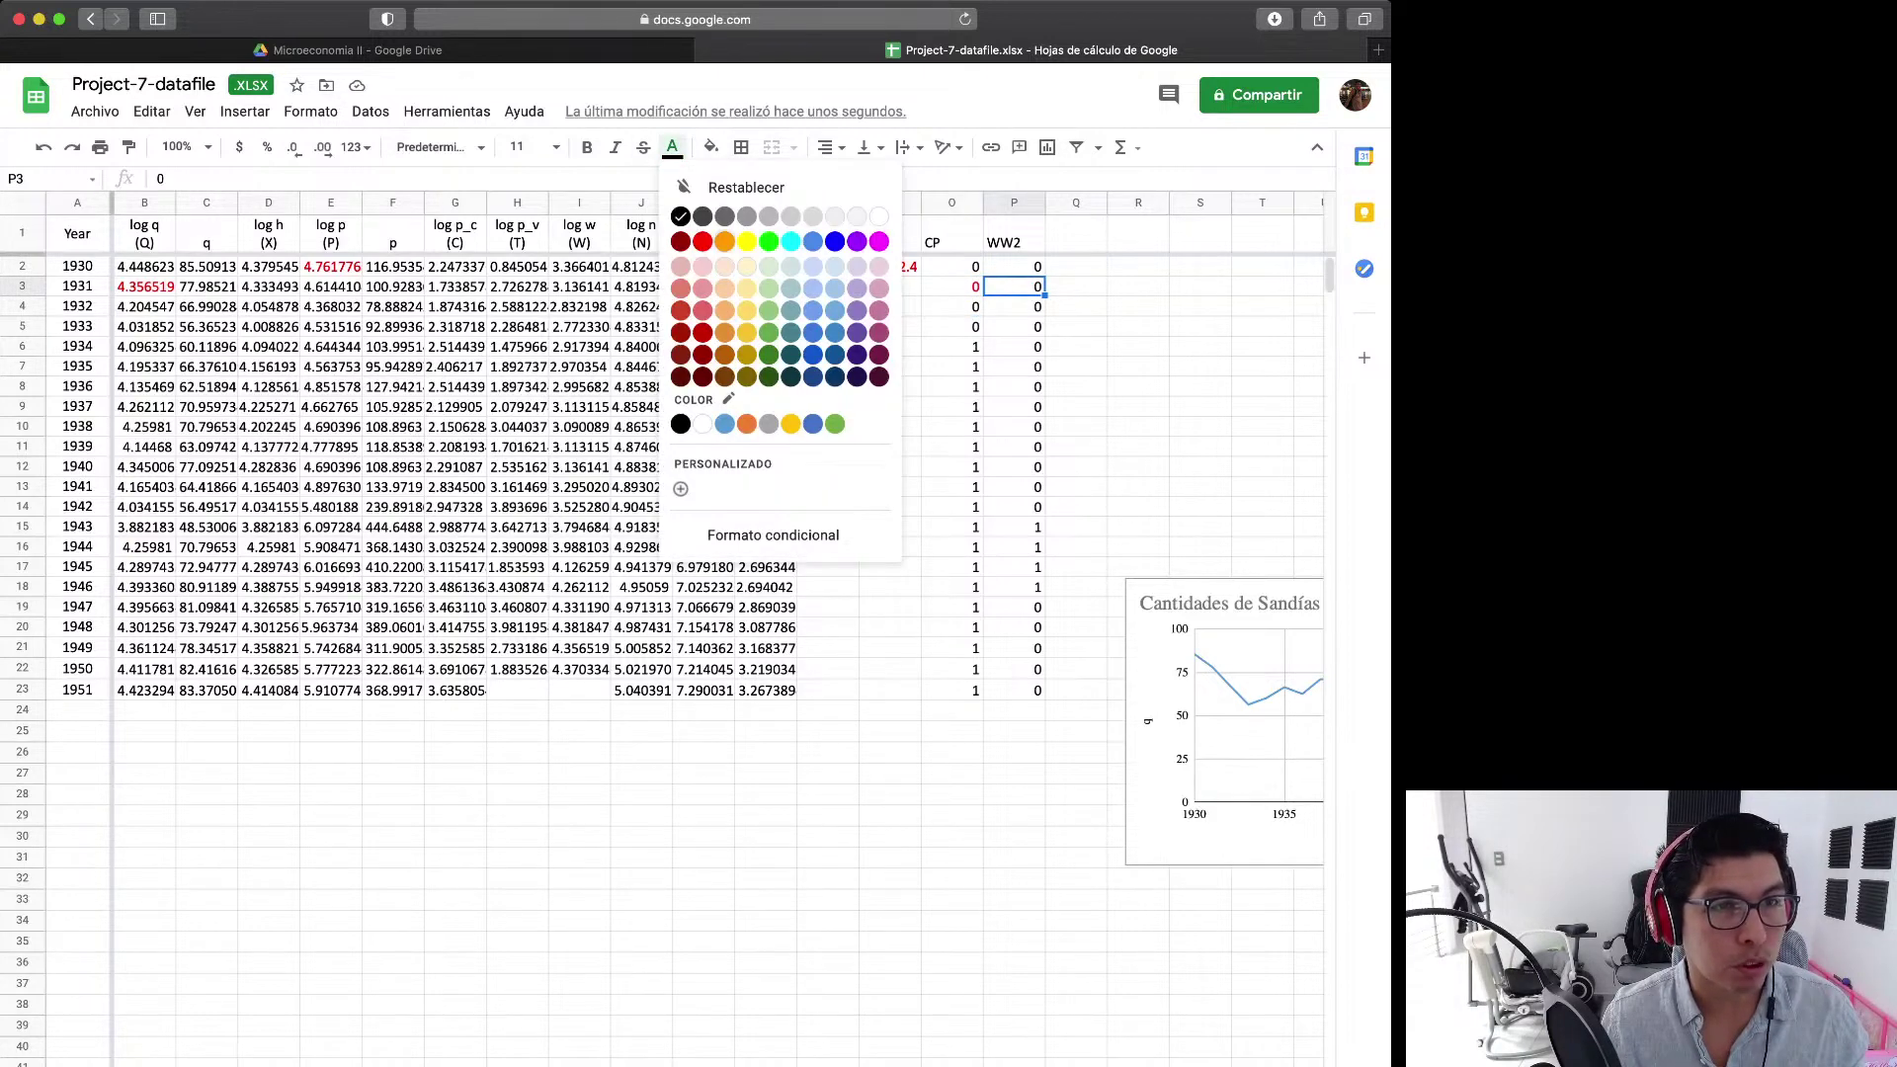
pyautogui.click(721, 240)
pyautogui.click(1138, 366)
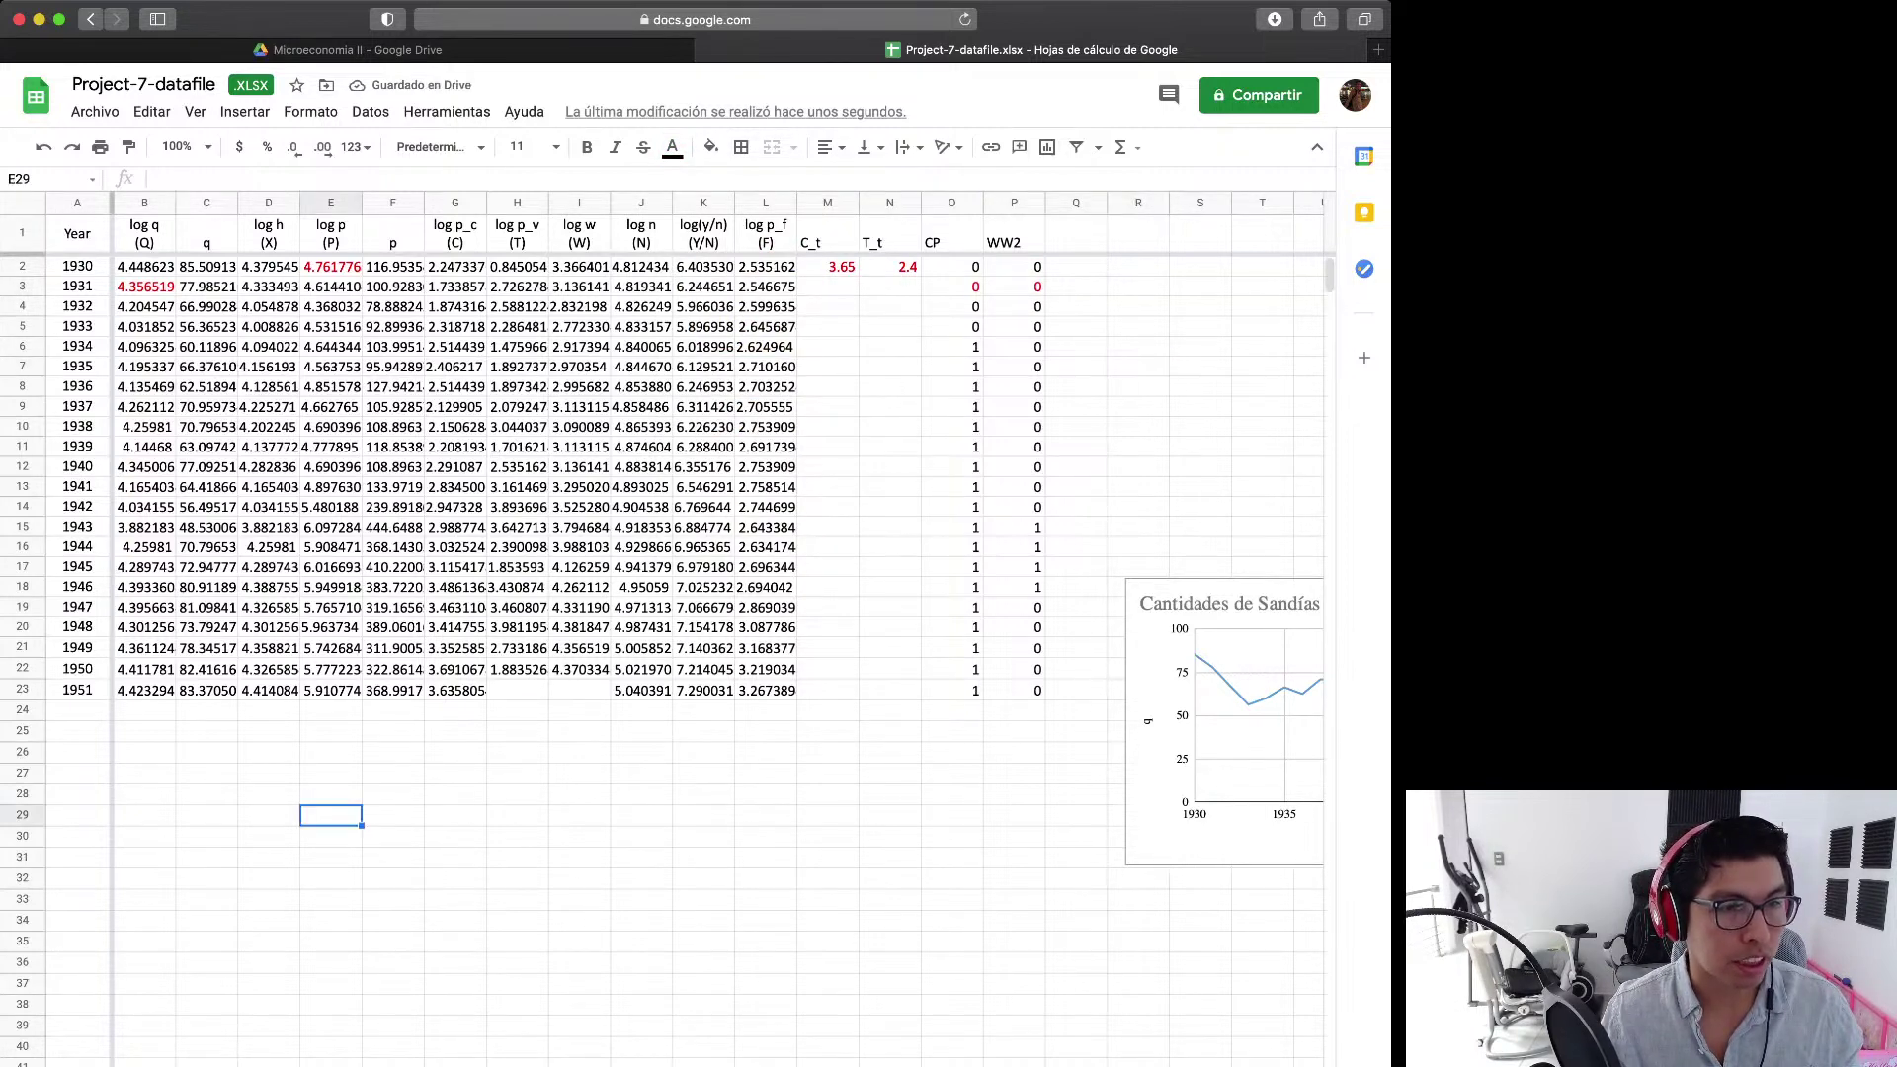
# - Label D28 "Log Q 1931" and begin its formula in E28 with =2.42 +0.58*E2
pyautogui.click(331, 815)
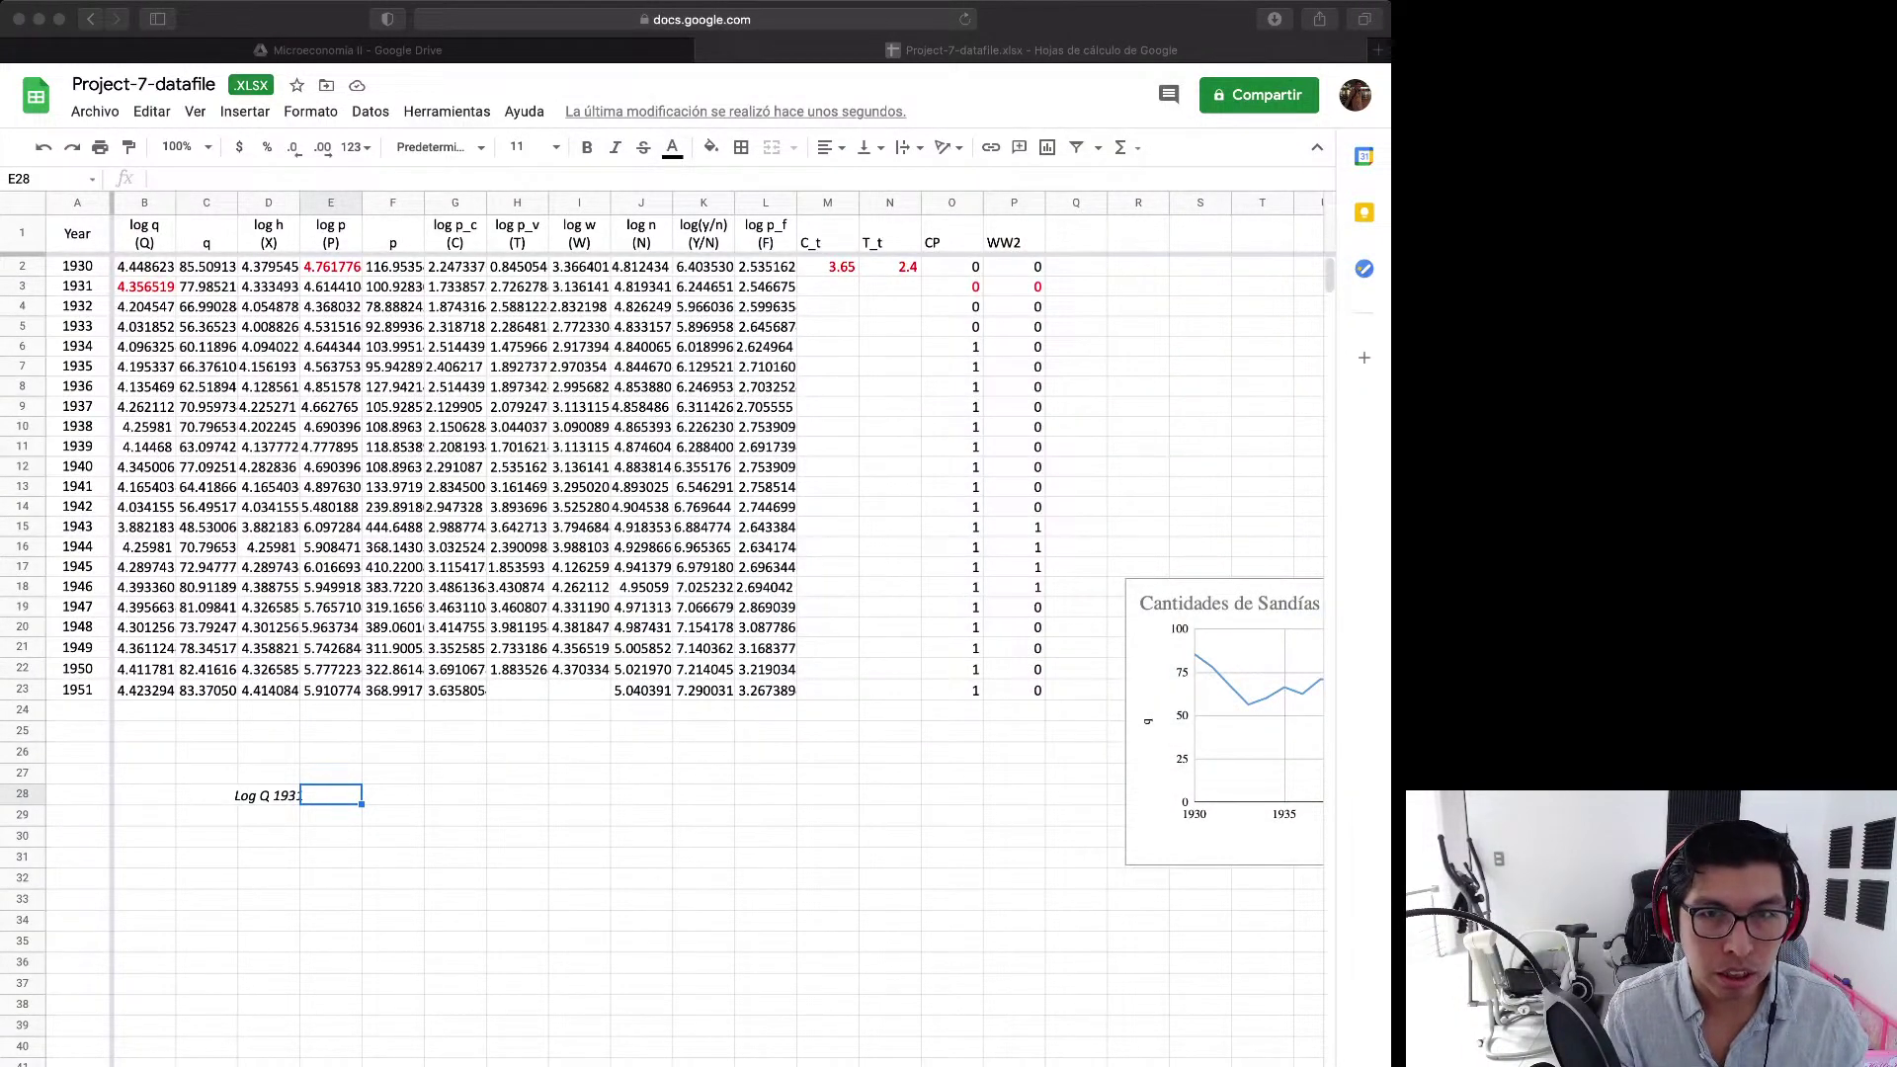
pyautogui.press('super+Tab')
pyautogui.press('Down')
pyautogui.press('Up')
pyautogui.write('=2.')
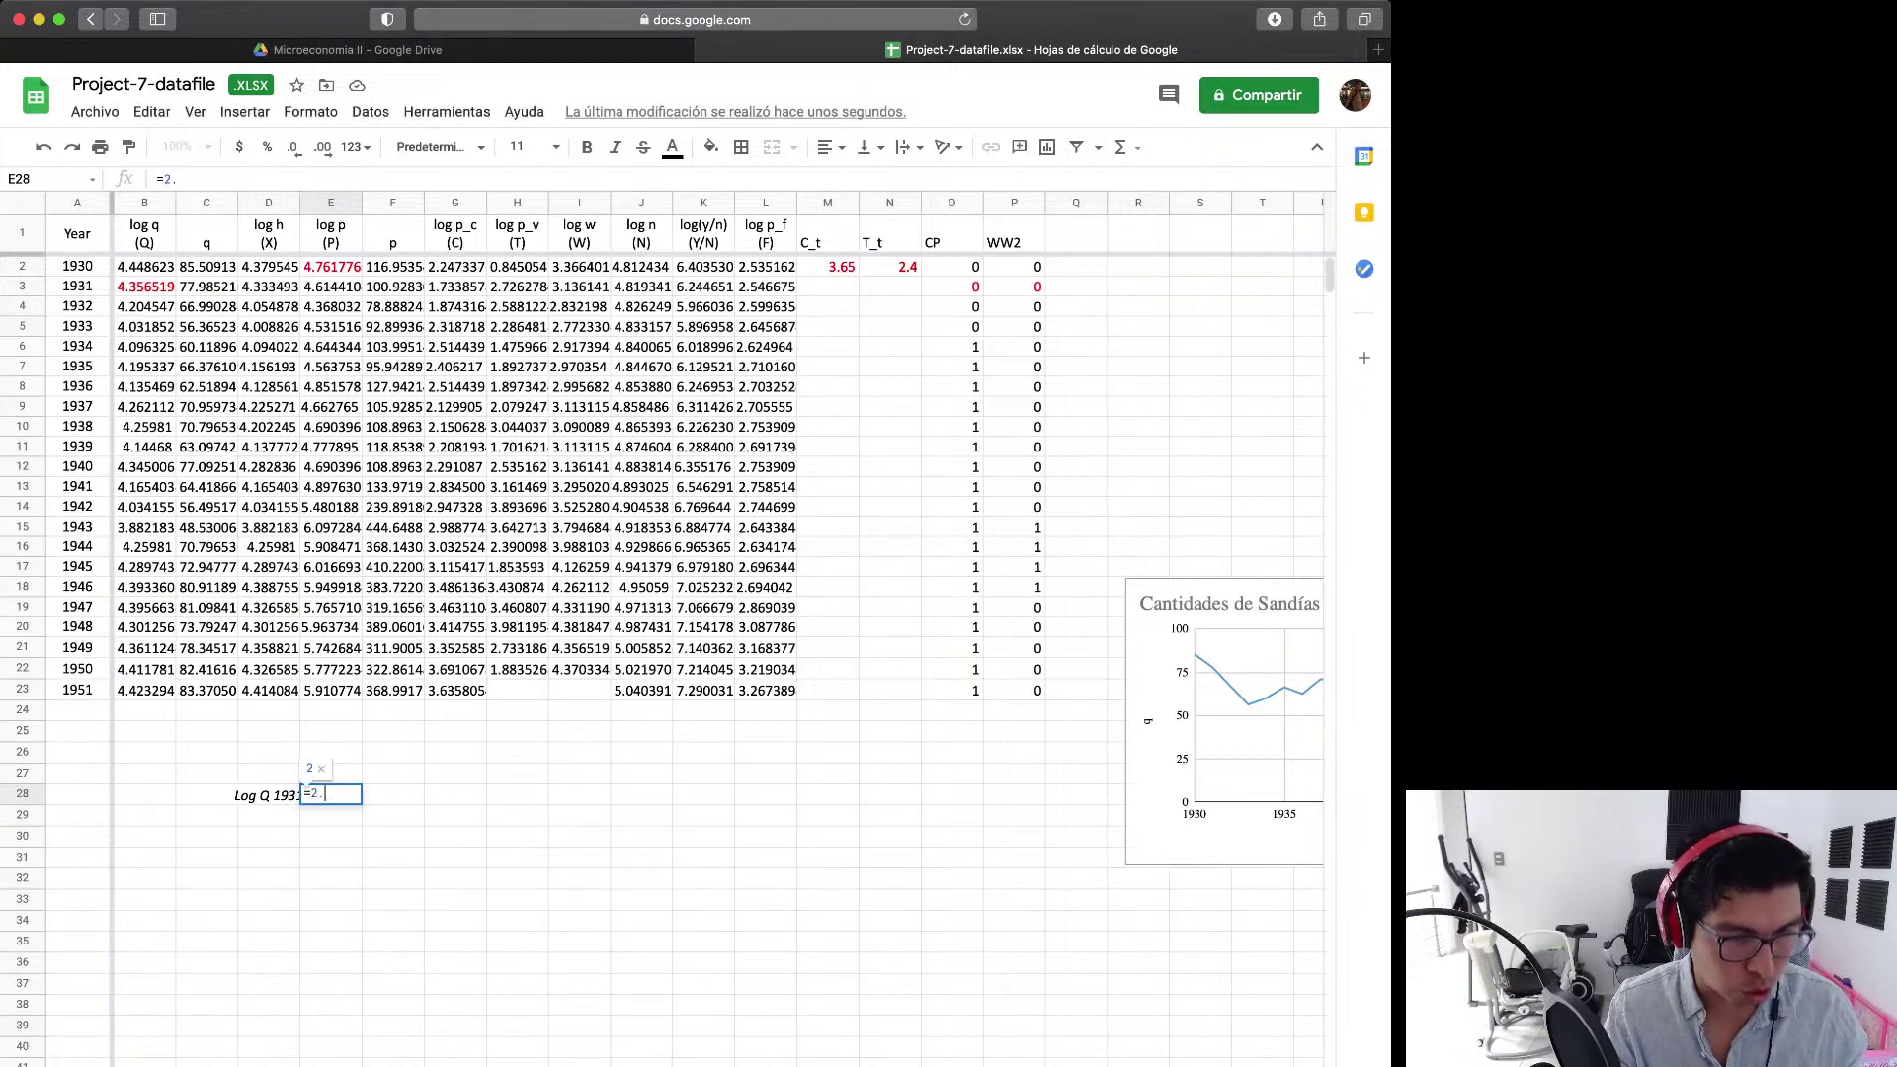
pyautogui.write('42 +')
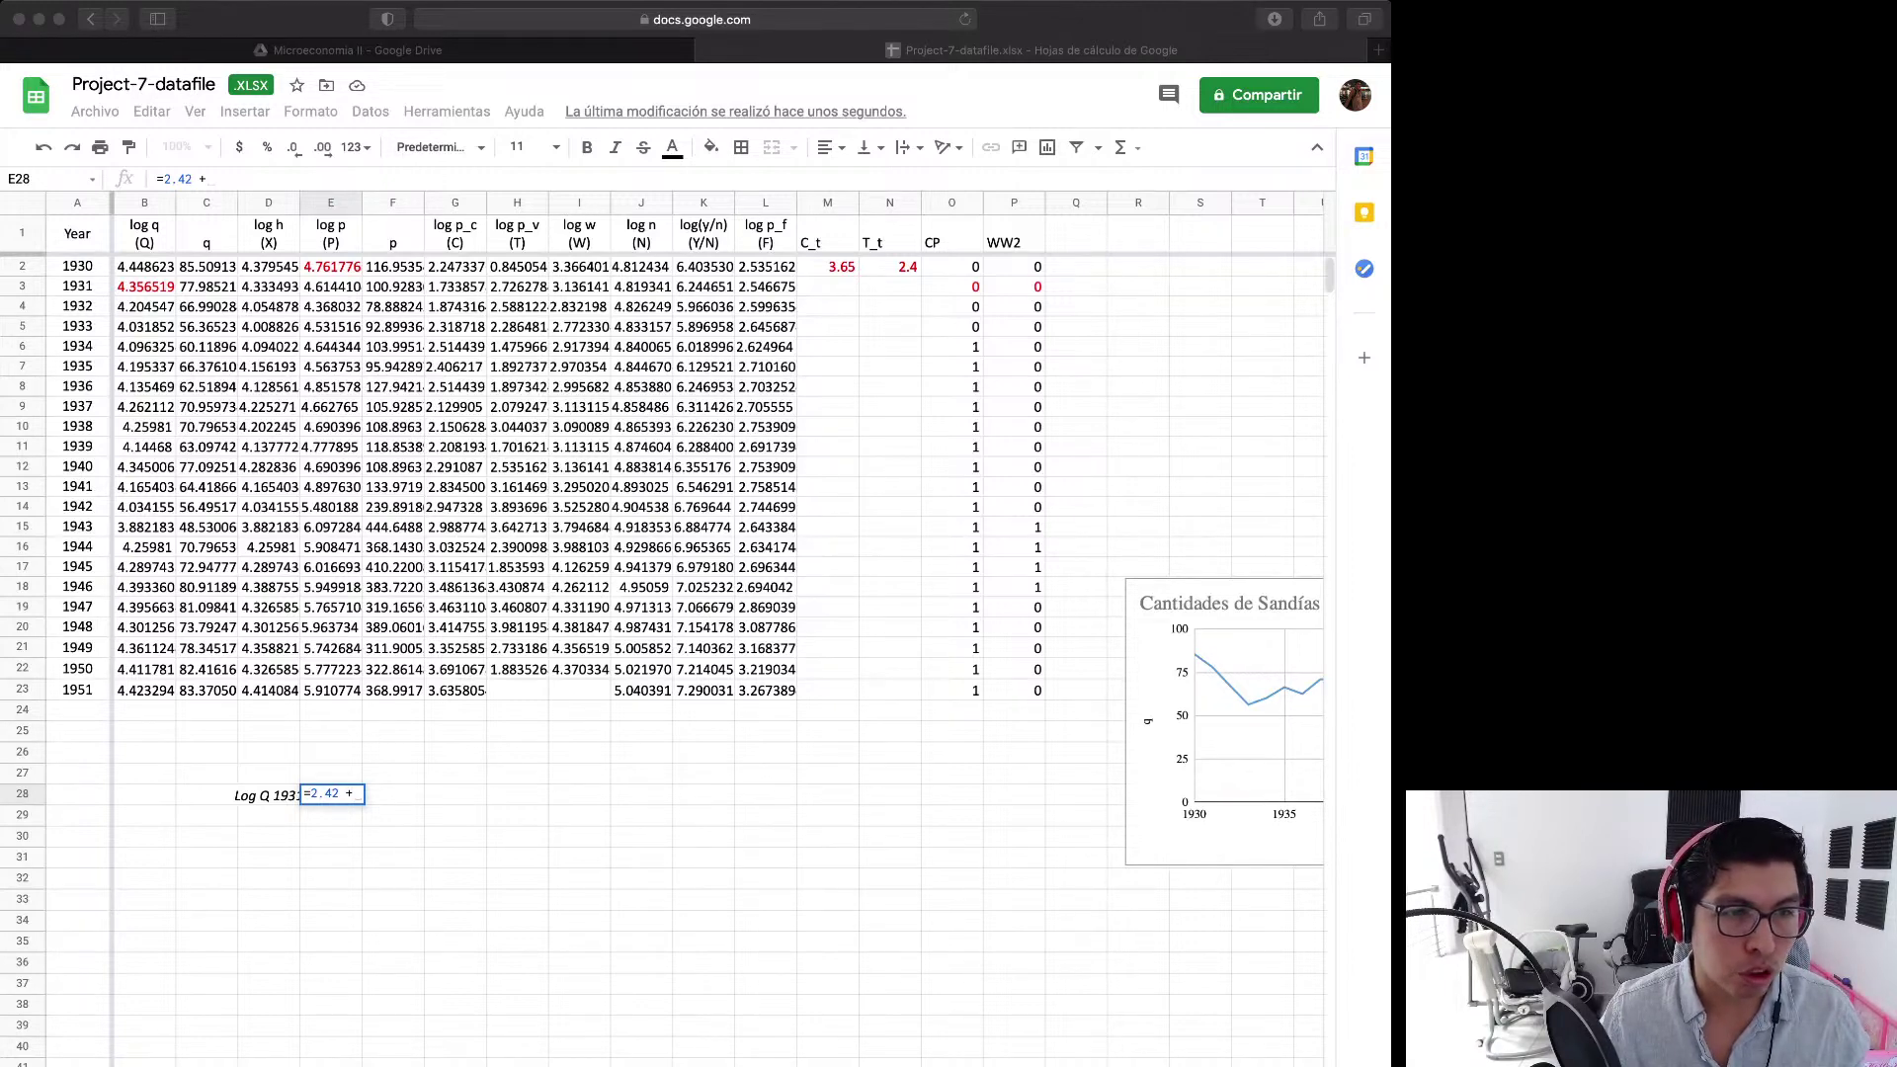
pyautogui.press('super+Tab')
pyautogui.write('0.')
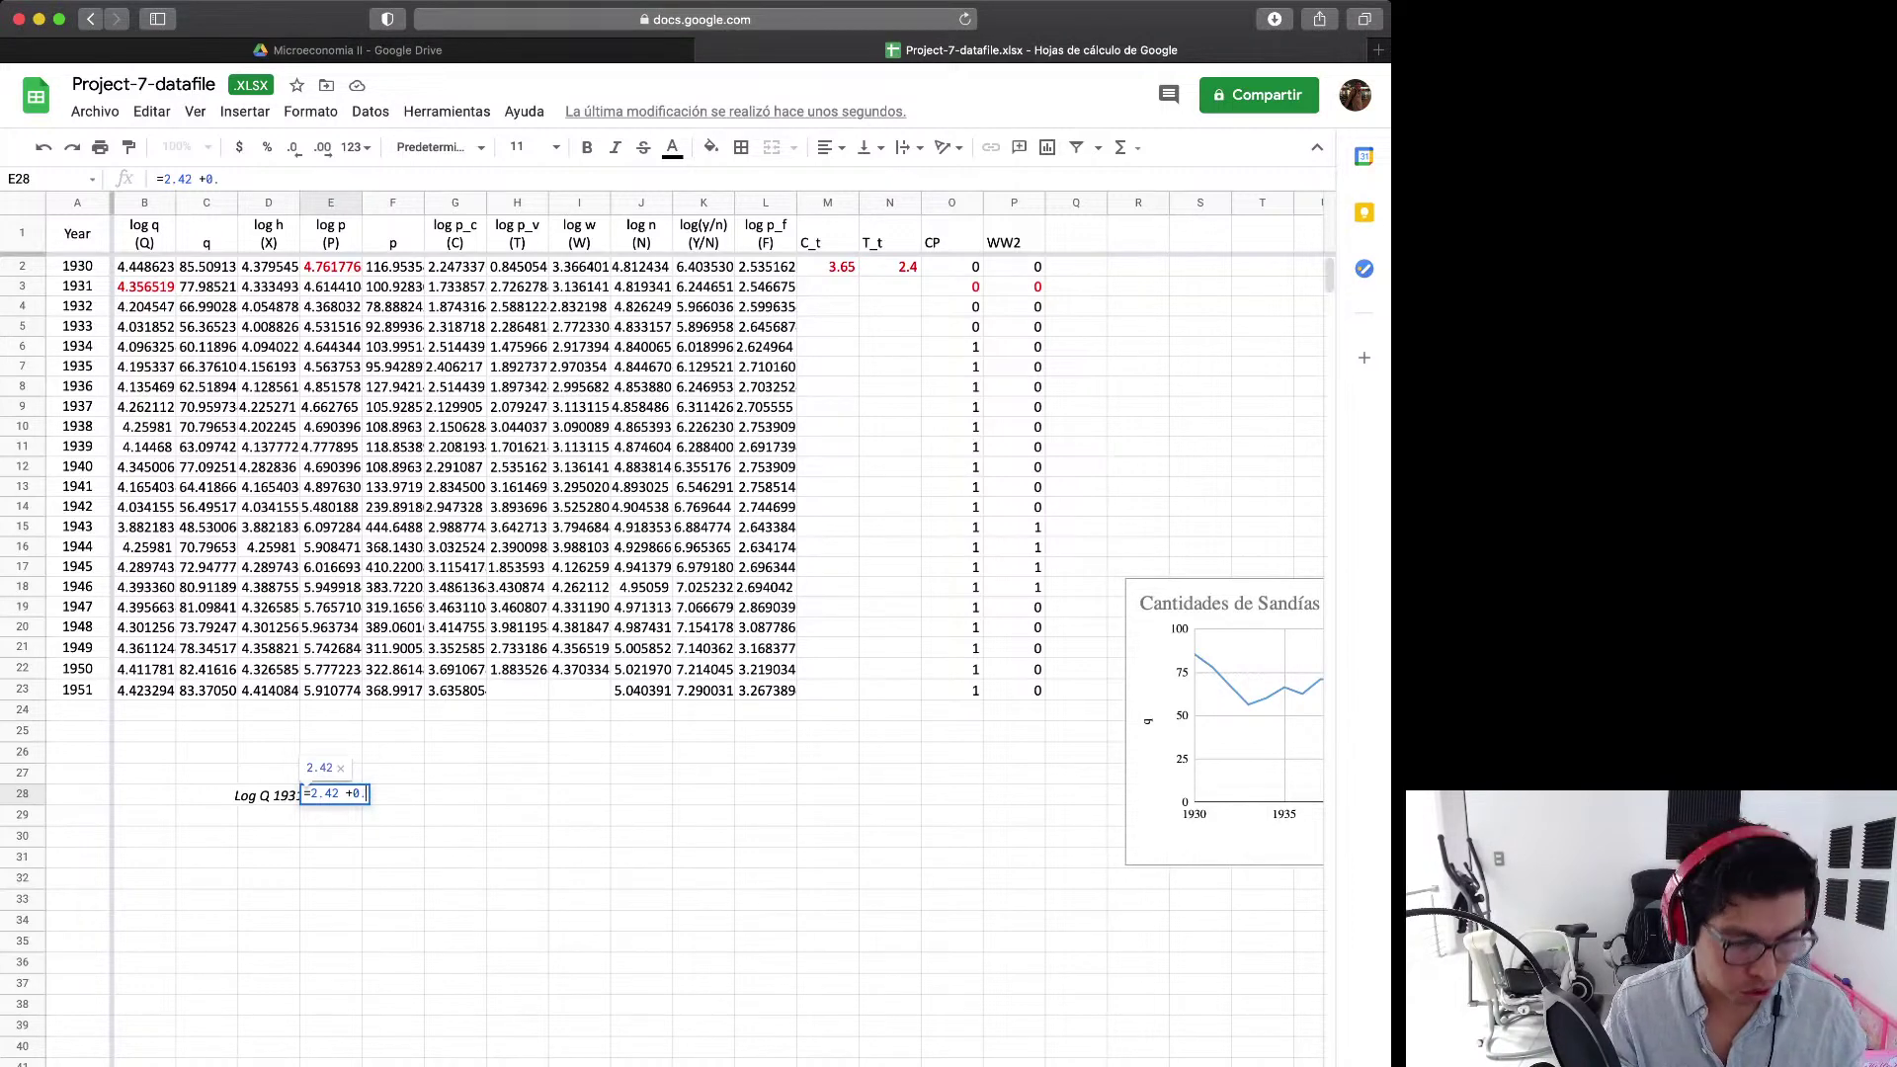
pyautogui.write('58*')
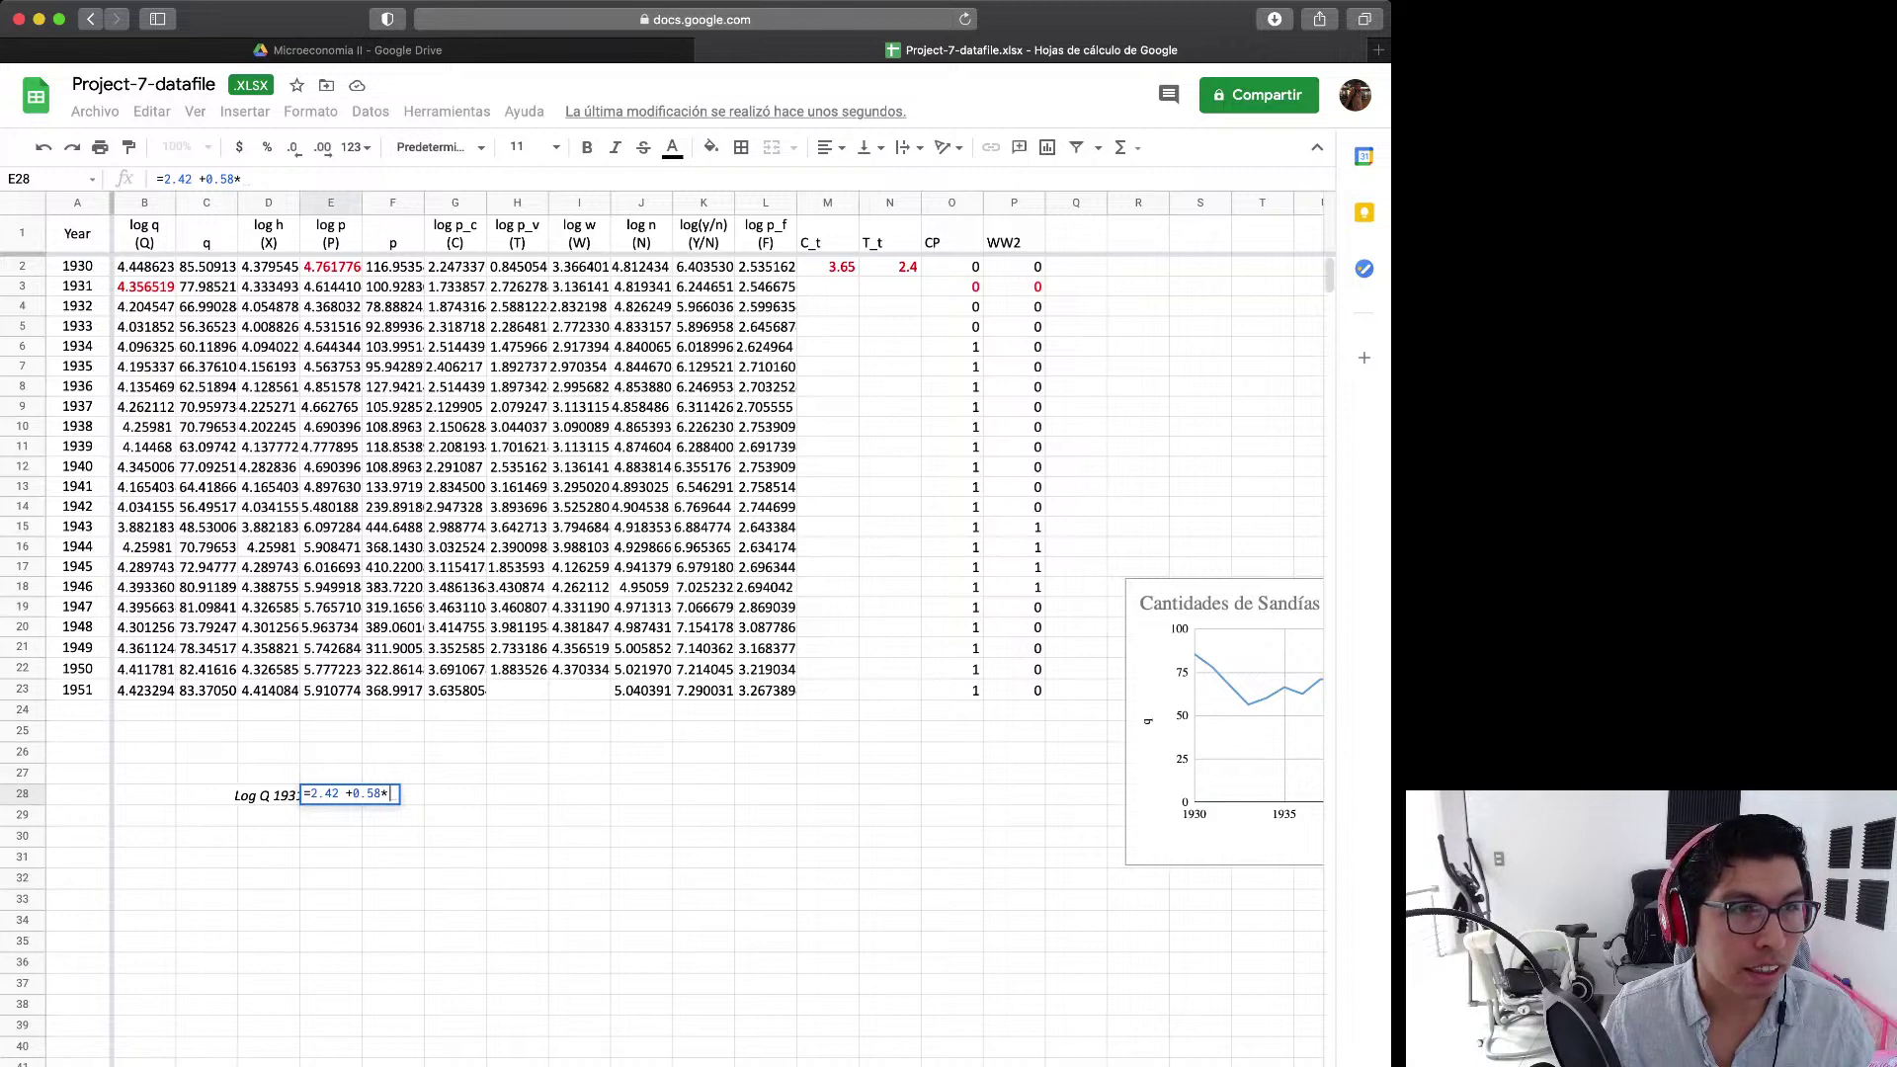
pyautogui.write('E2')
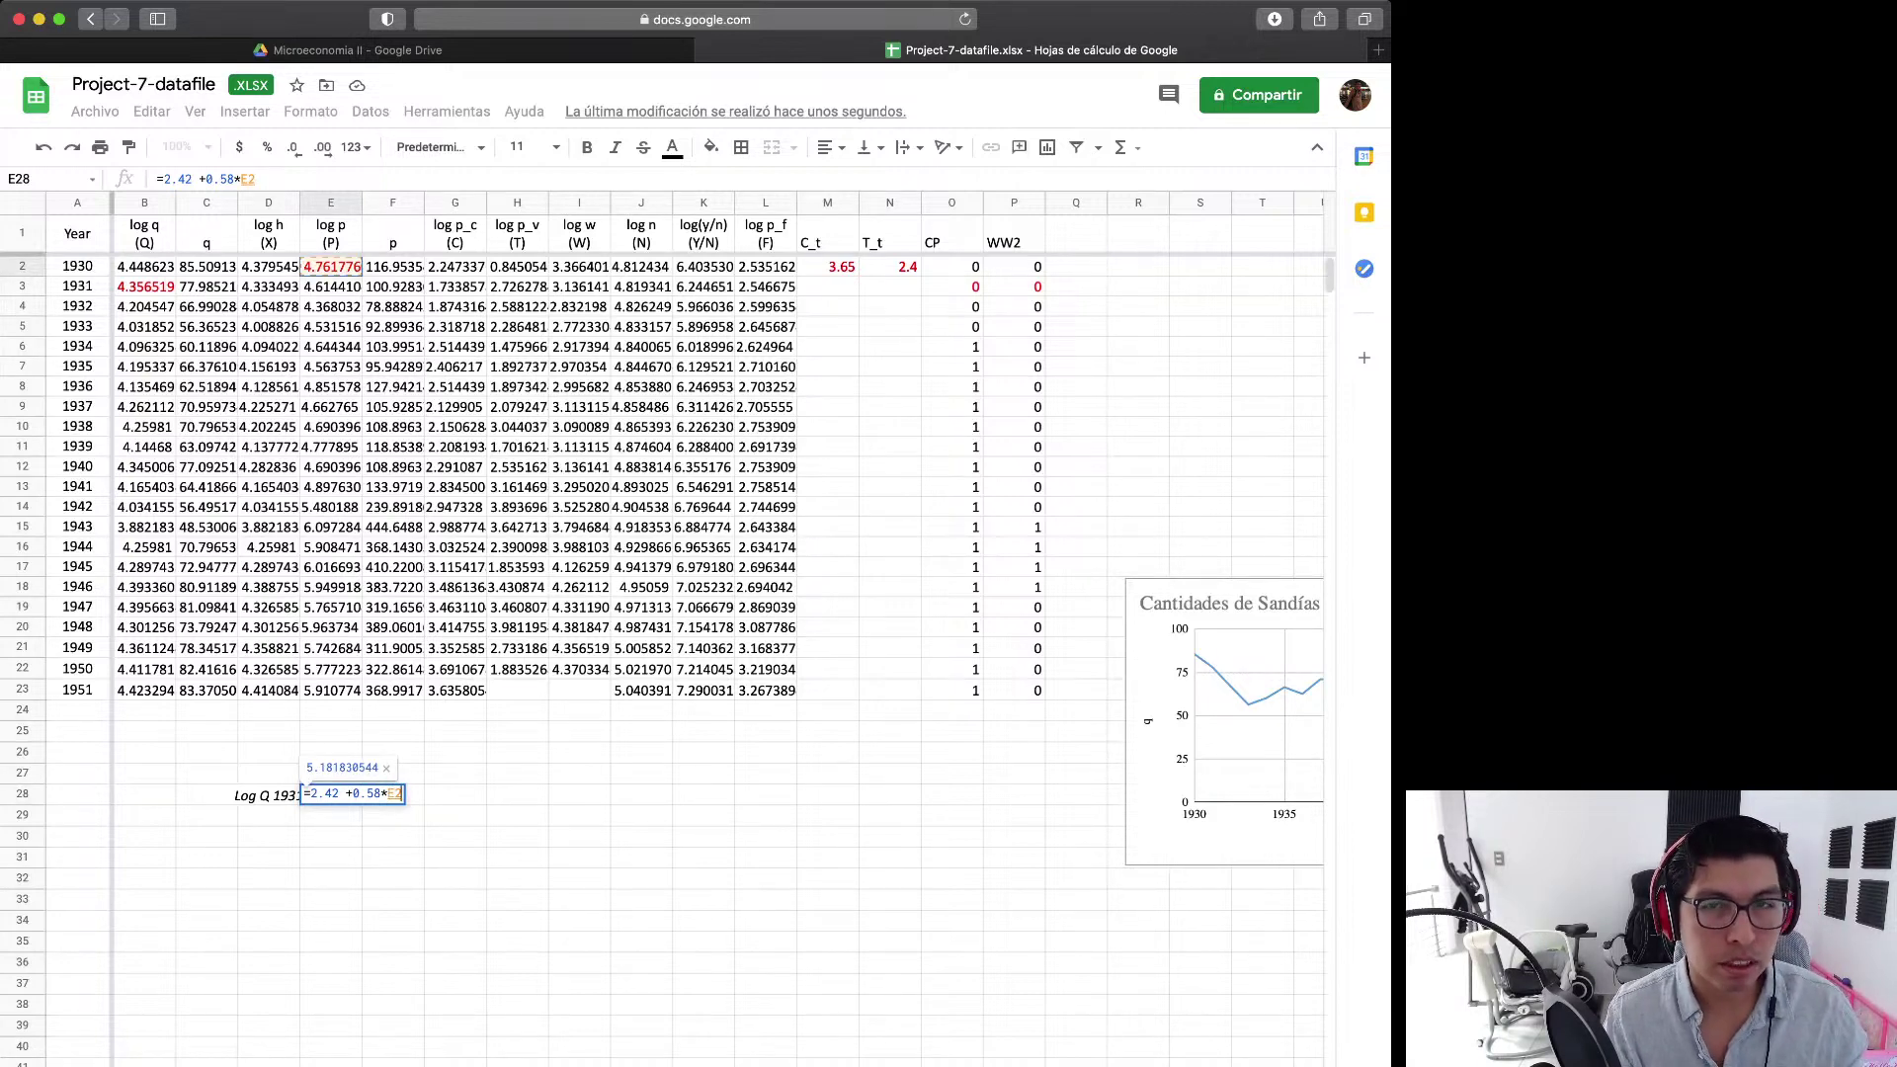
# - Extend the formula in E28 with the terms - 0.32 *M2 - 0.12 * N2
pyautogui.write(' - ')
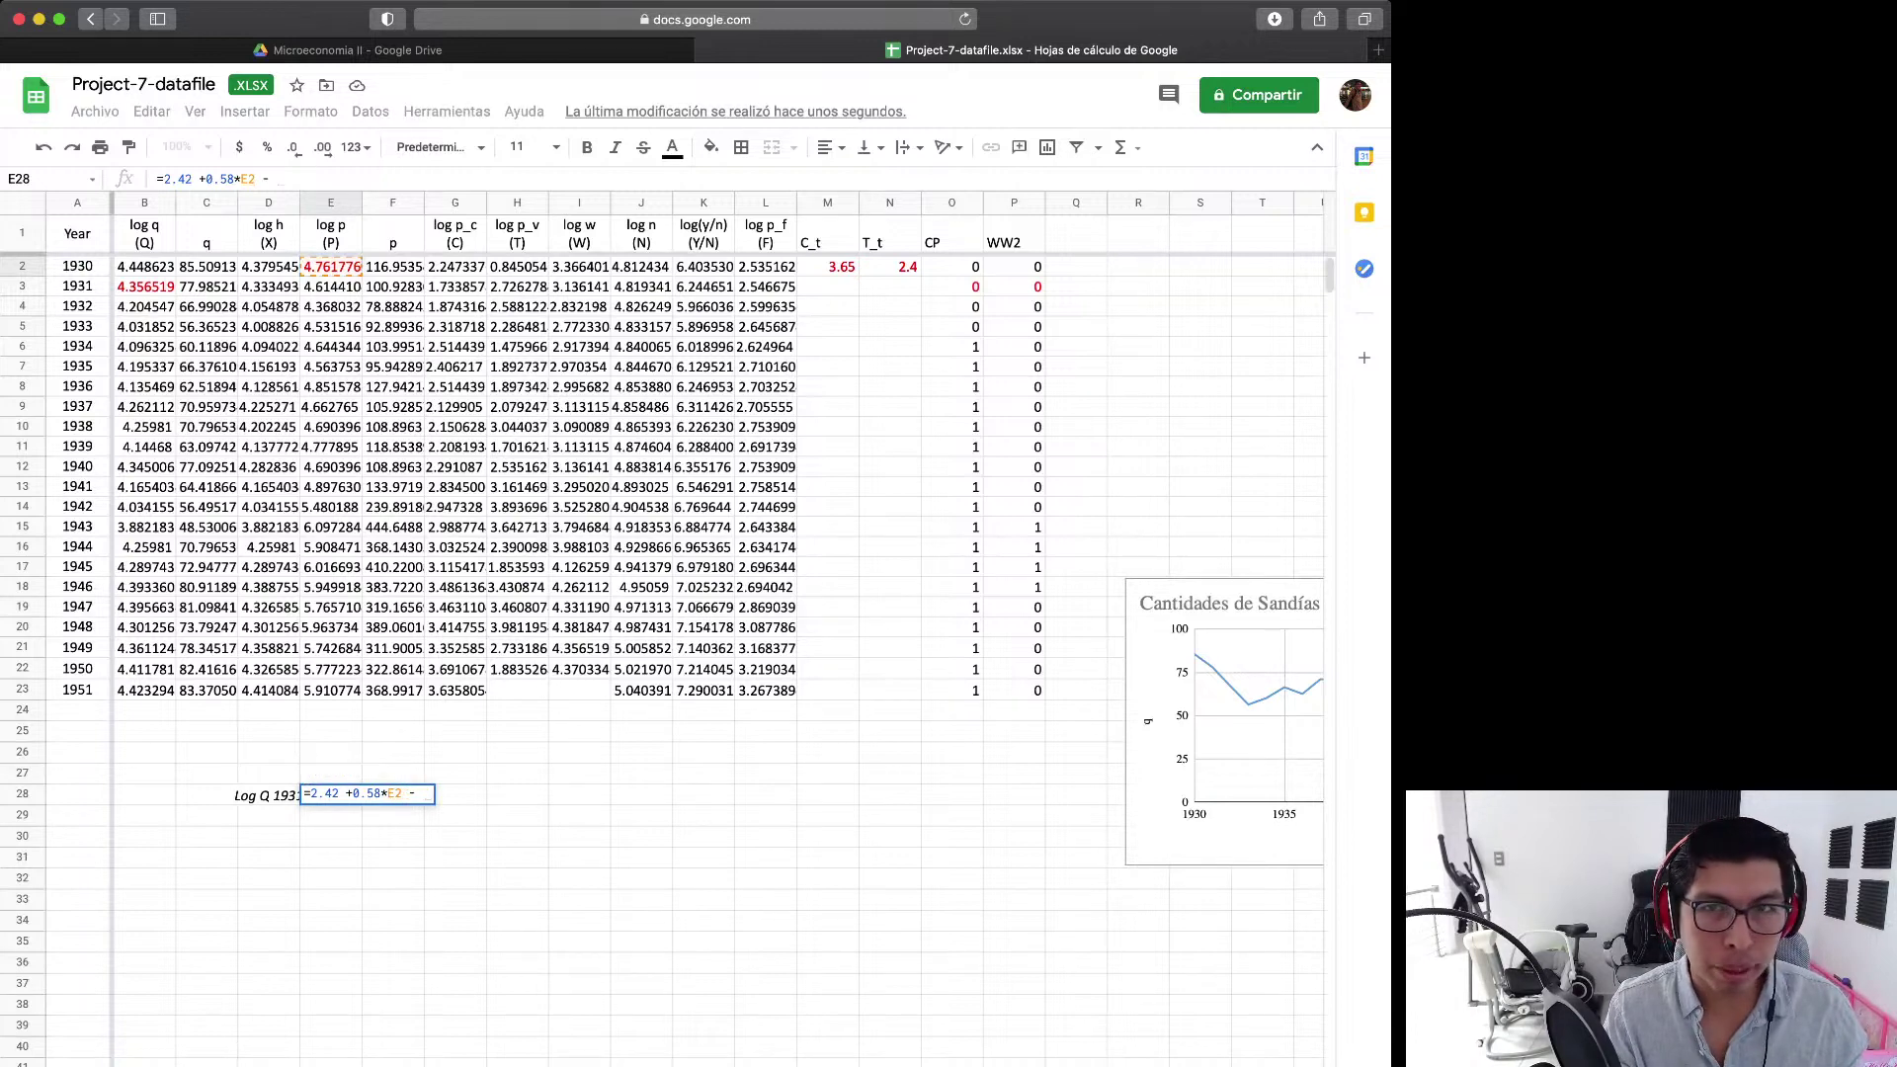
pyautogui.write('0.')
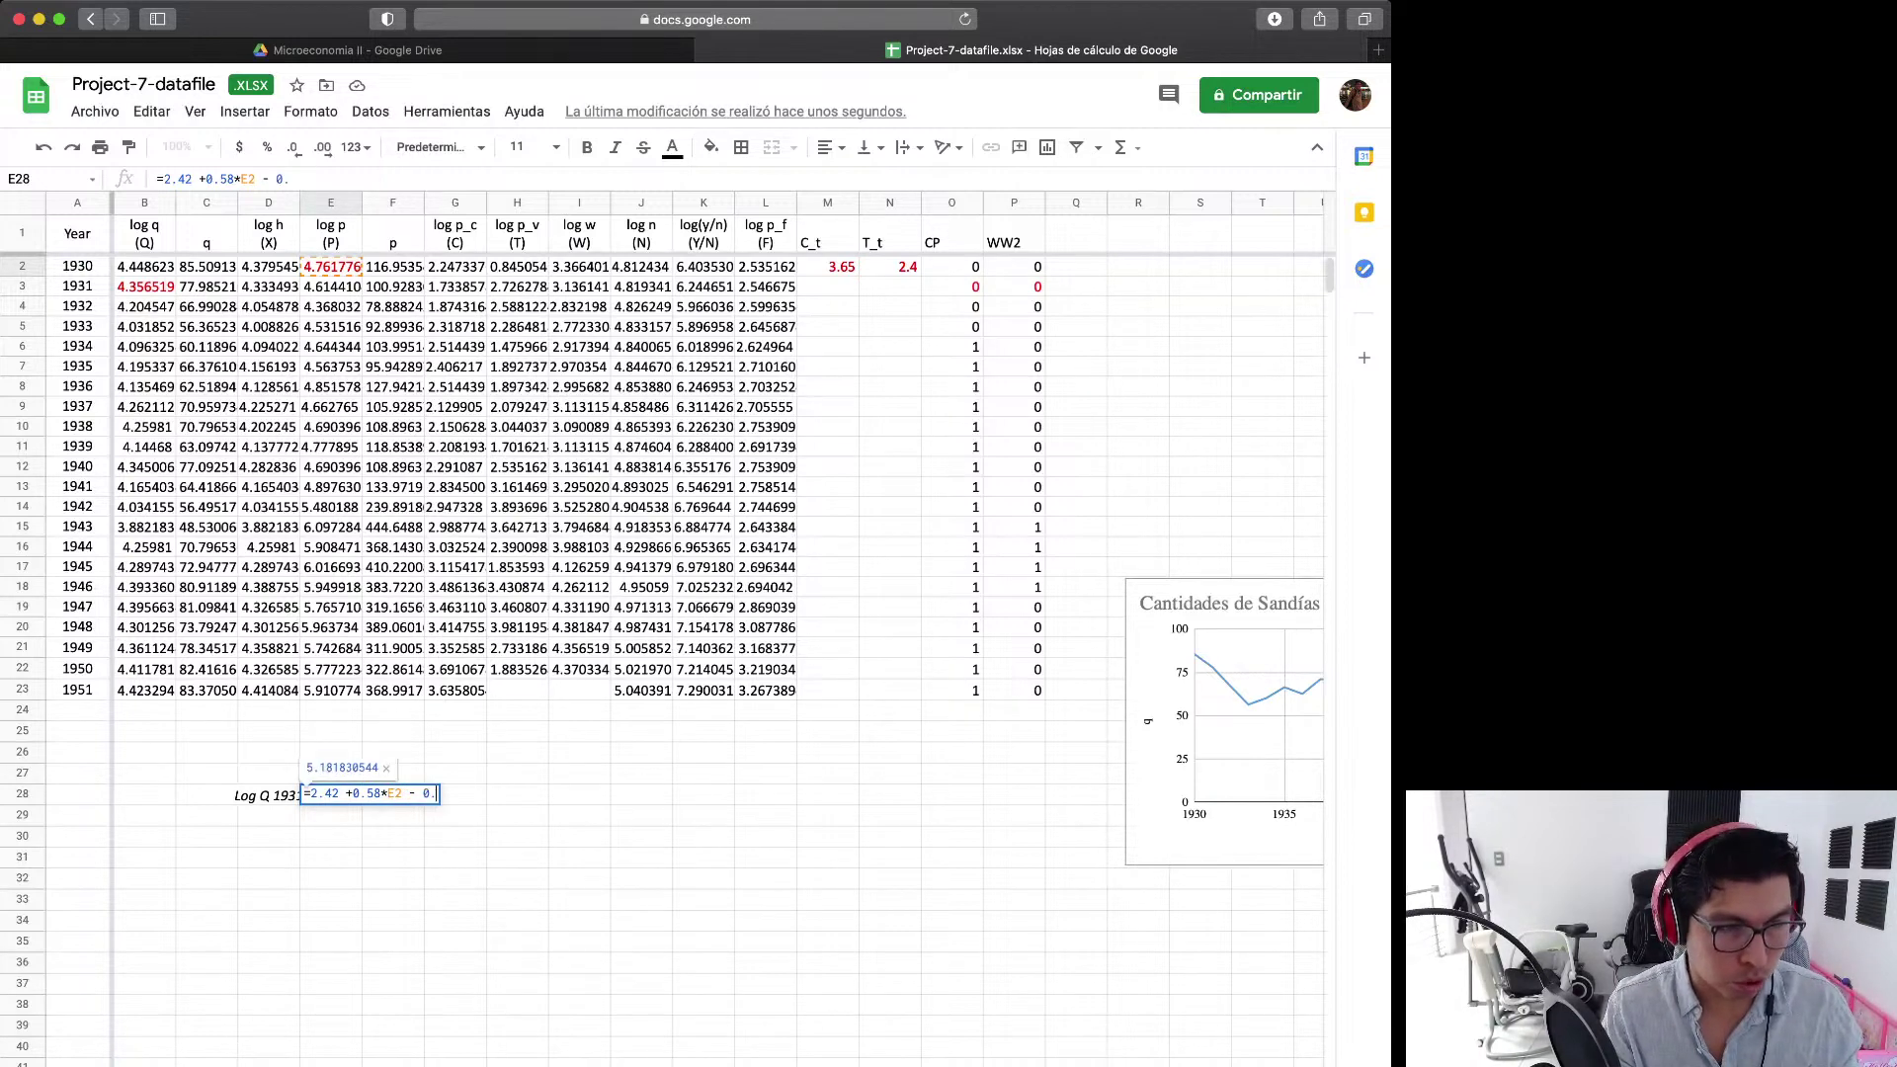
pyautogui.write('32 *')
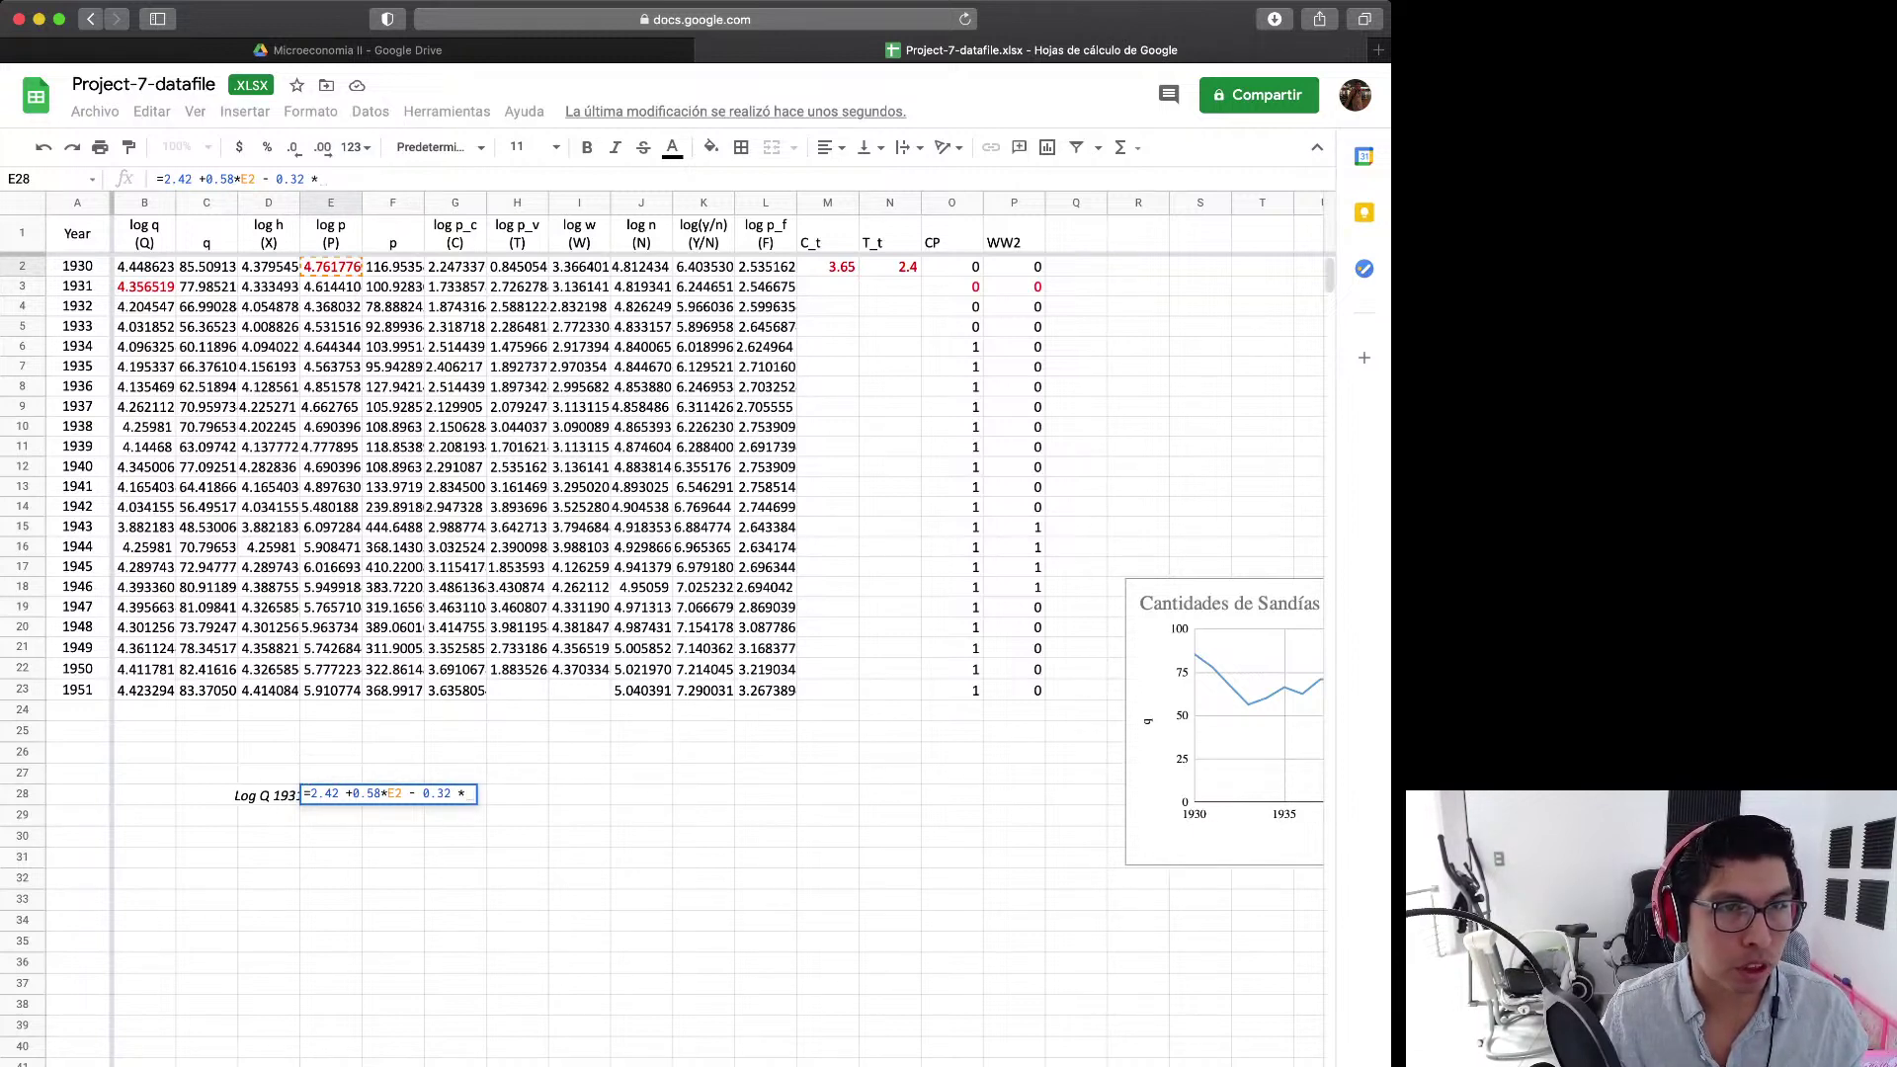
pyautogui.click(828, 266)
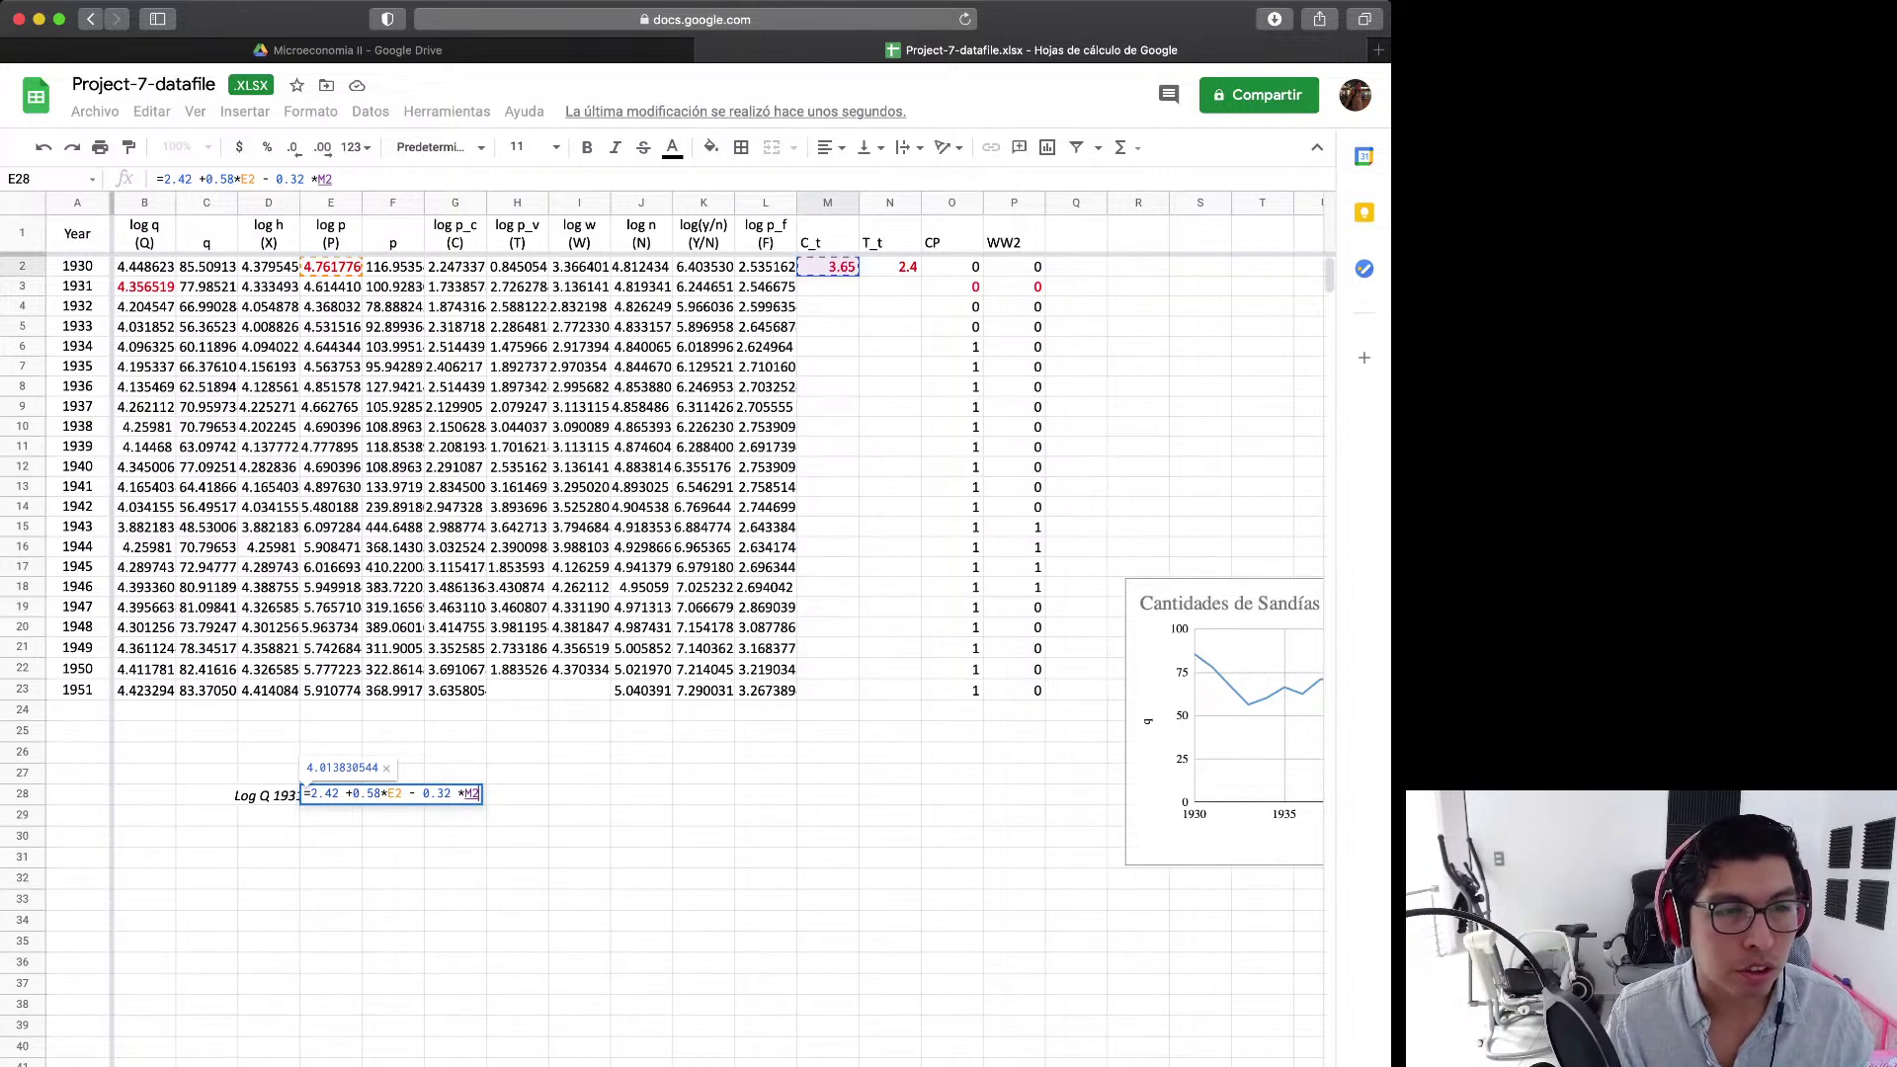
pyautogui.write('- 0.12 *')
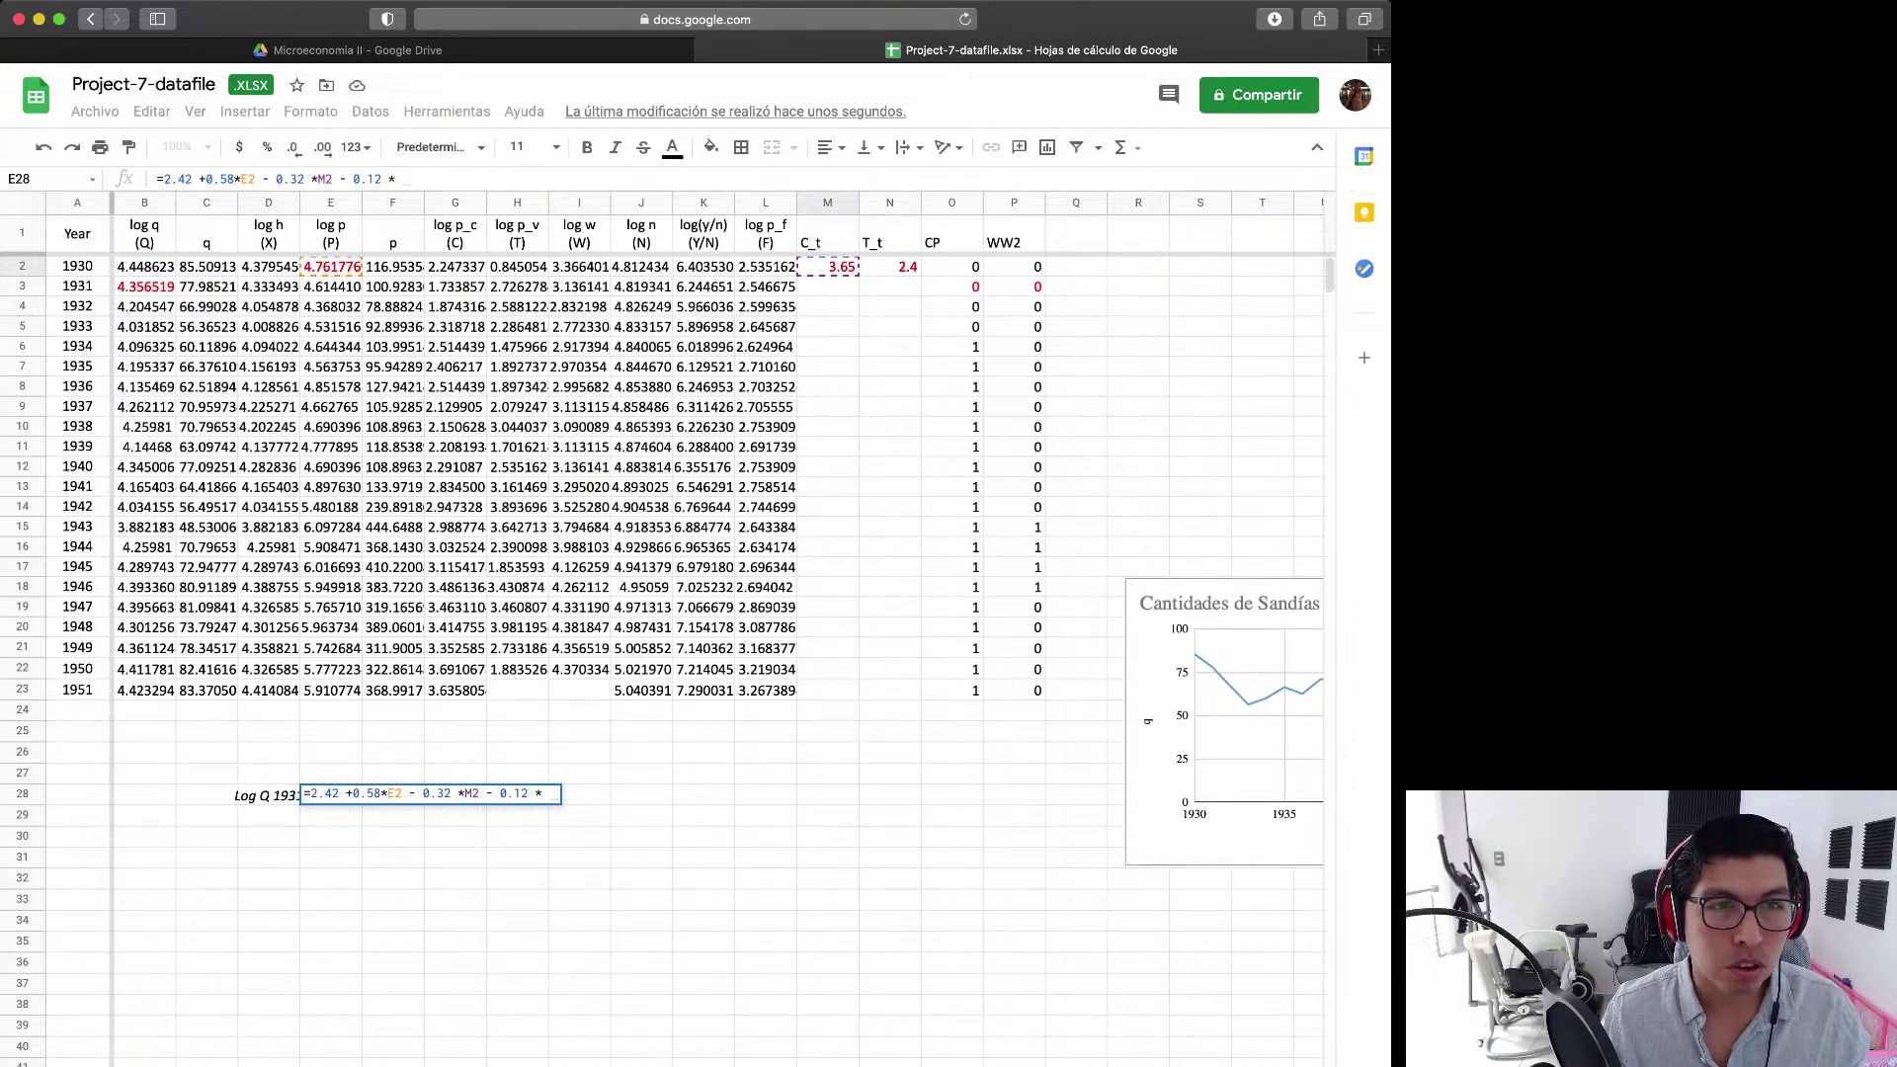
pyautogui.click(889, 266)
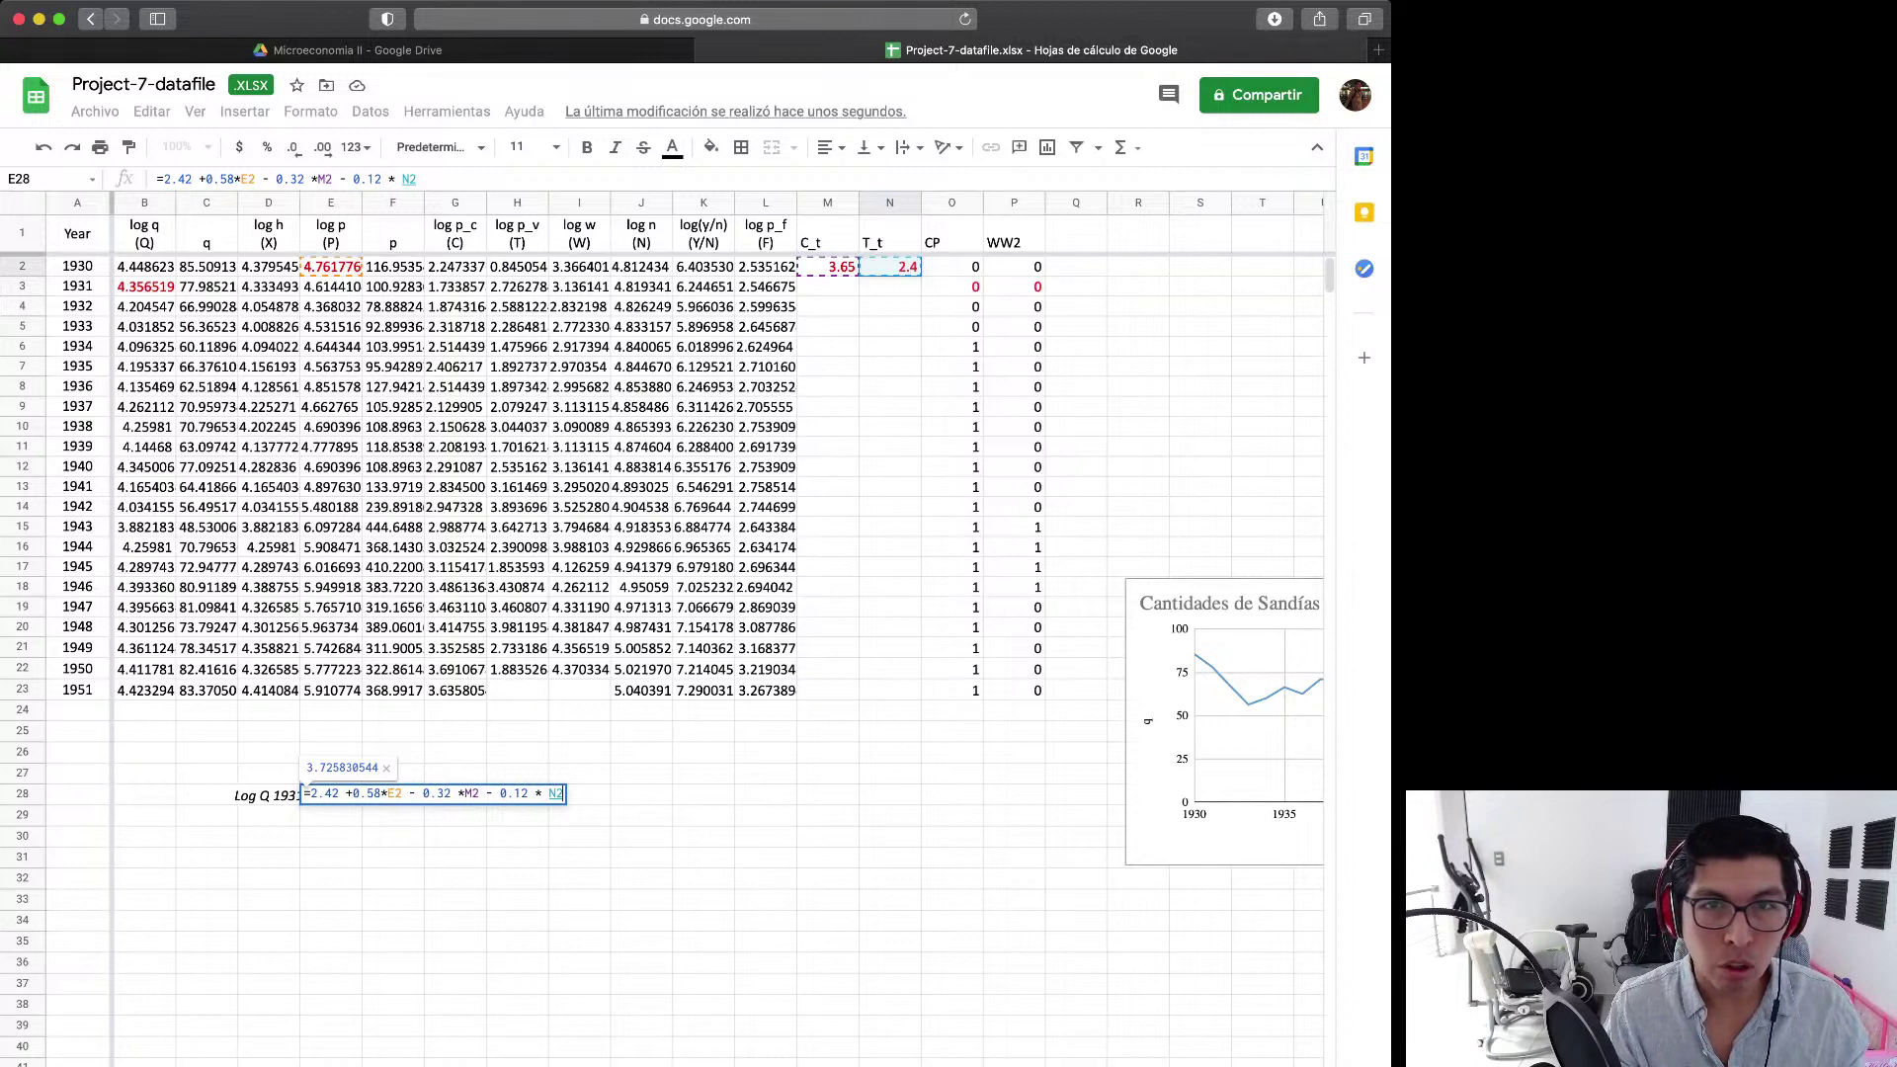
# - Extend the formula in E28 with the CP term + 0.07*O3
pyautogui.write('+ 0.0')
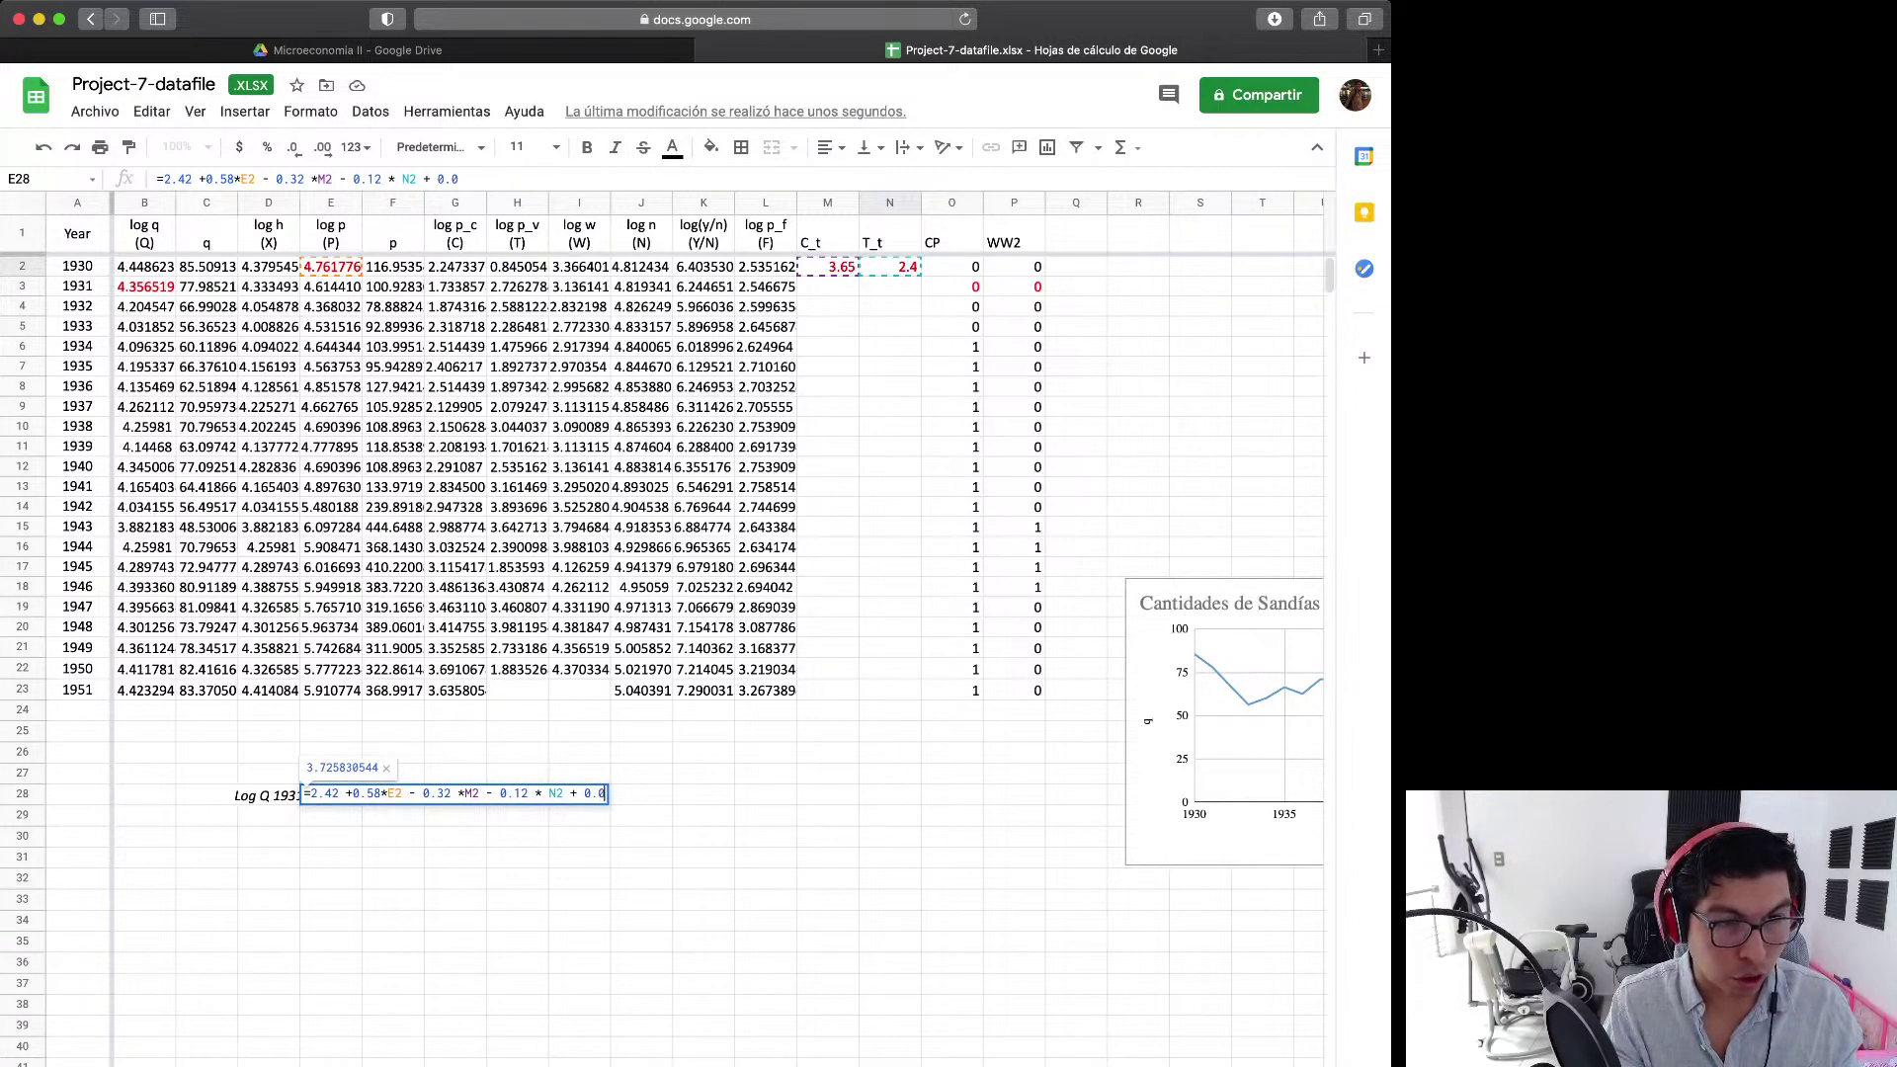
pyautogui.write('7')
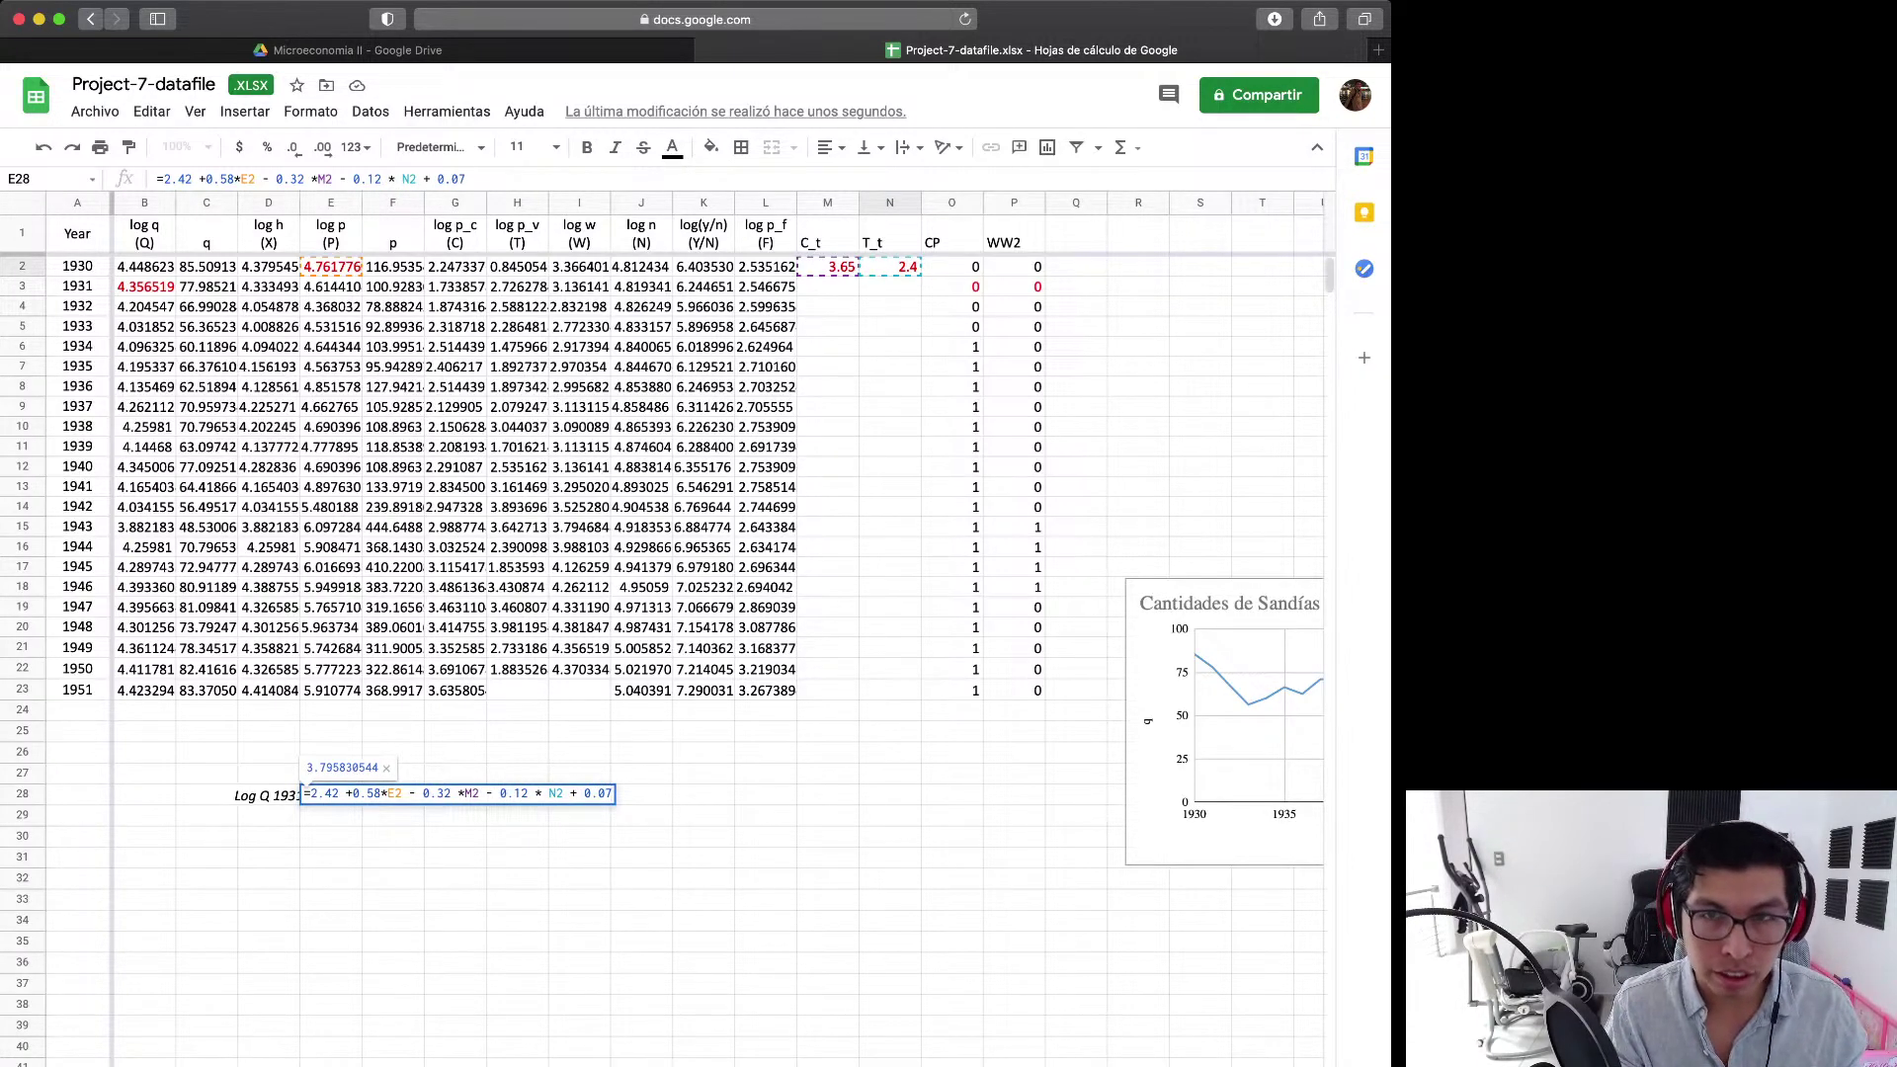
pyautogui.write('*')
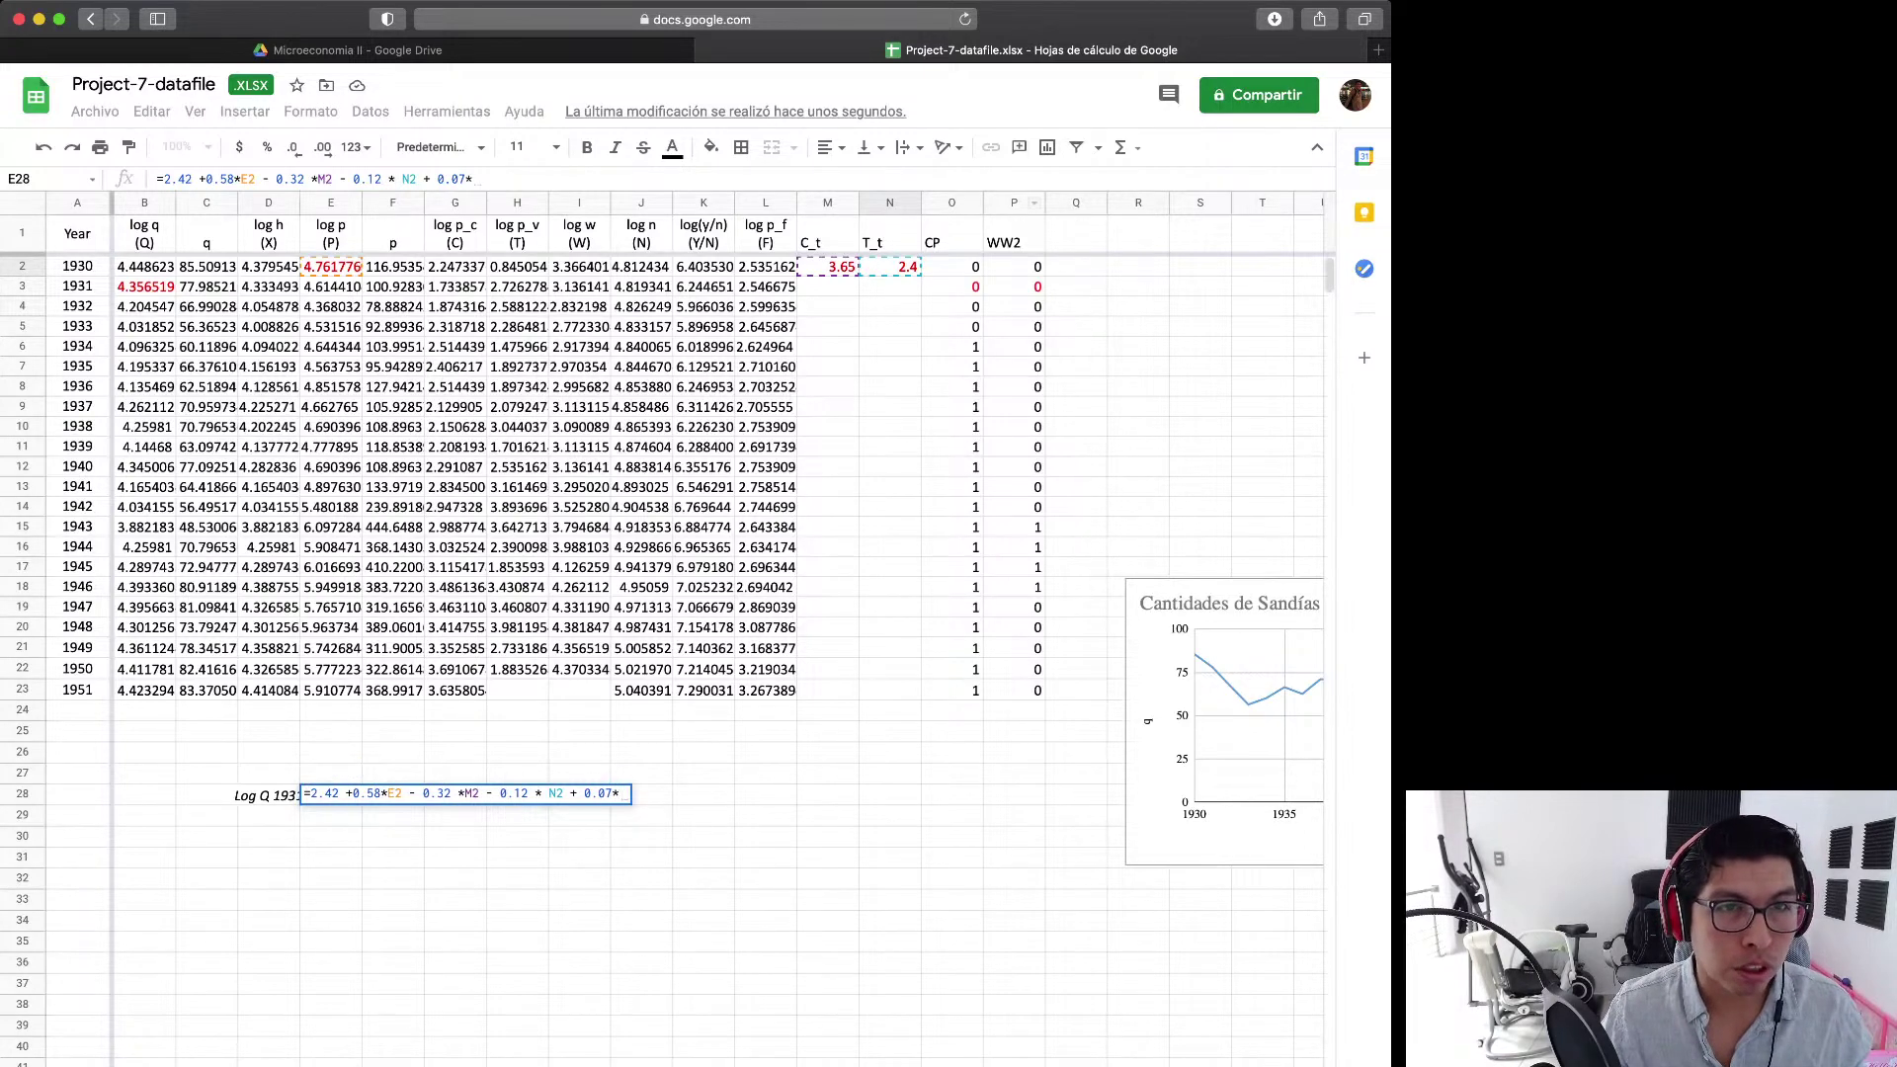
pyautogui.write('O3')
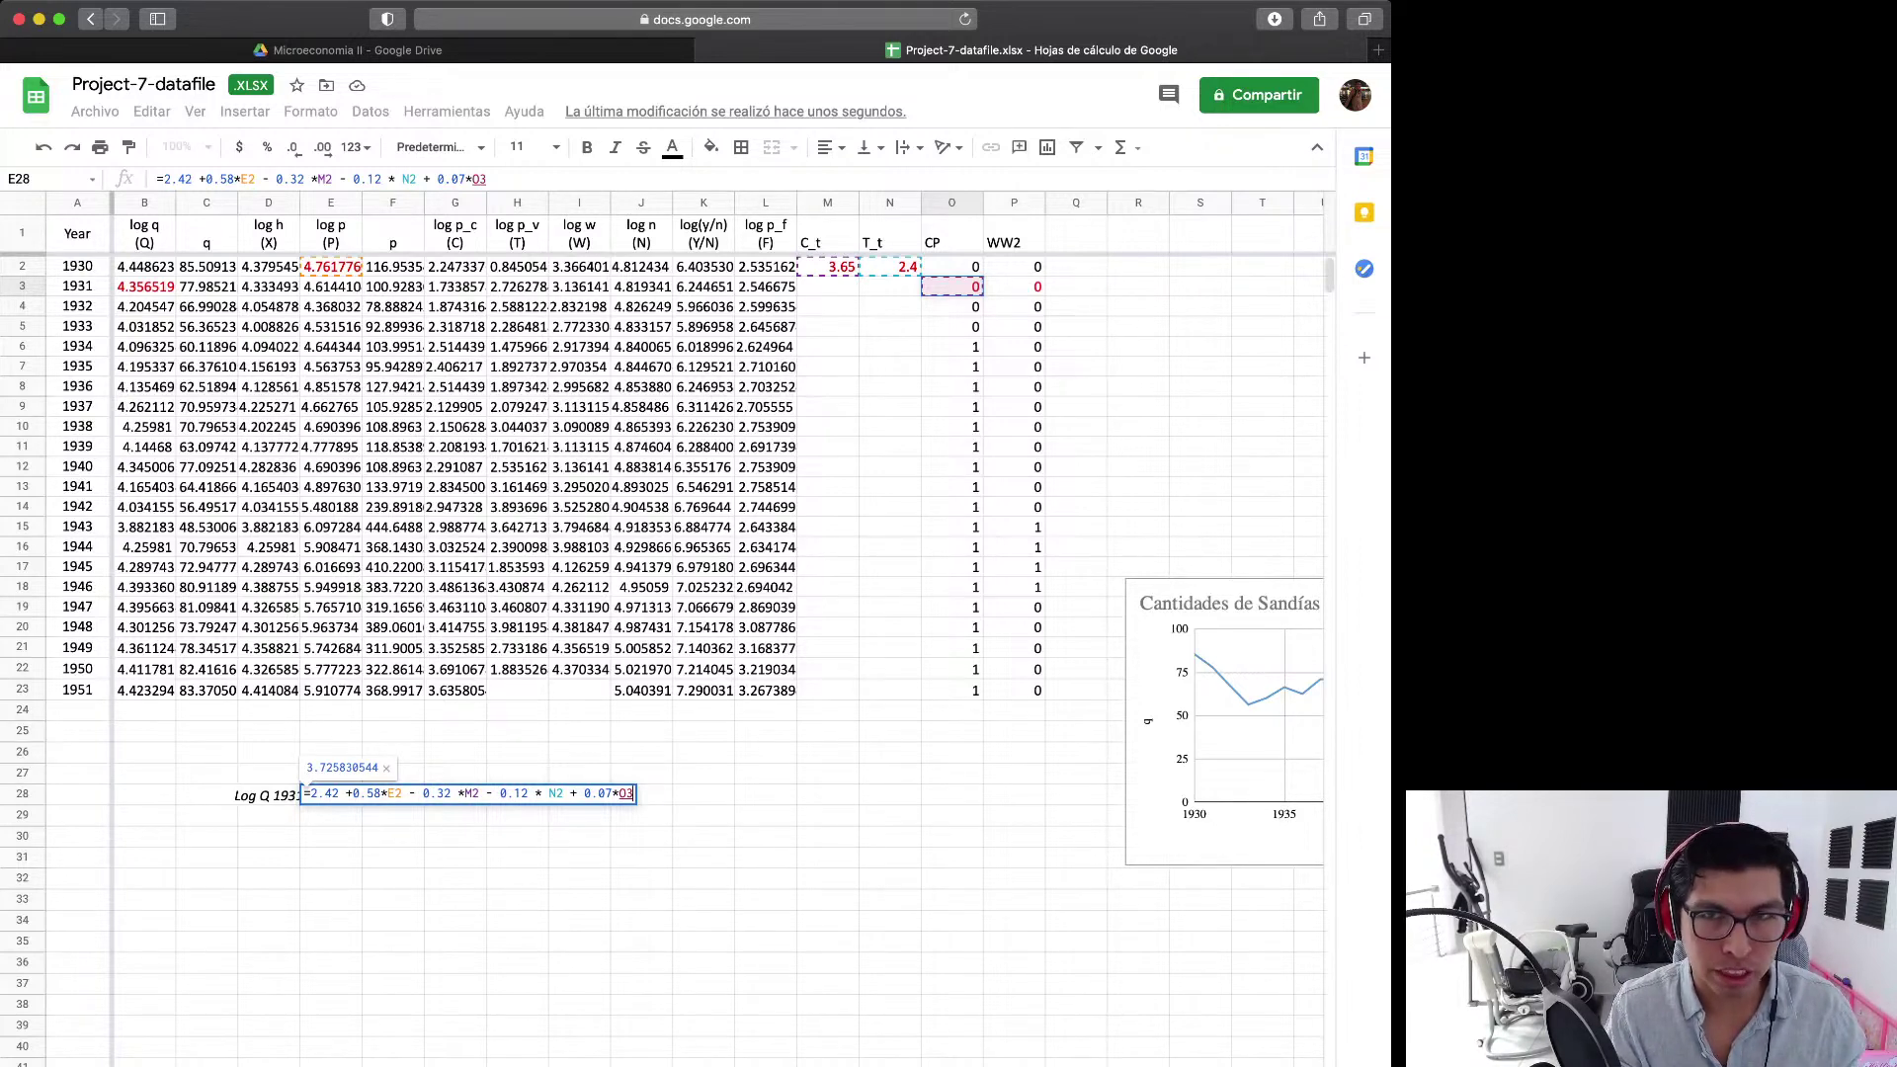
# - Complete the formula in E28 with the WW2 term - 0.36 *P3 and enter it
pyautogui.write('- 0.')
pyautogui.write('36 *')
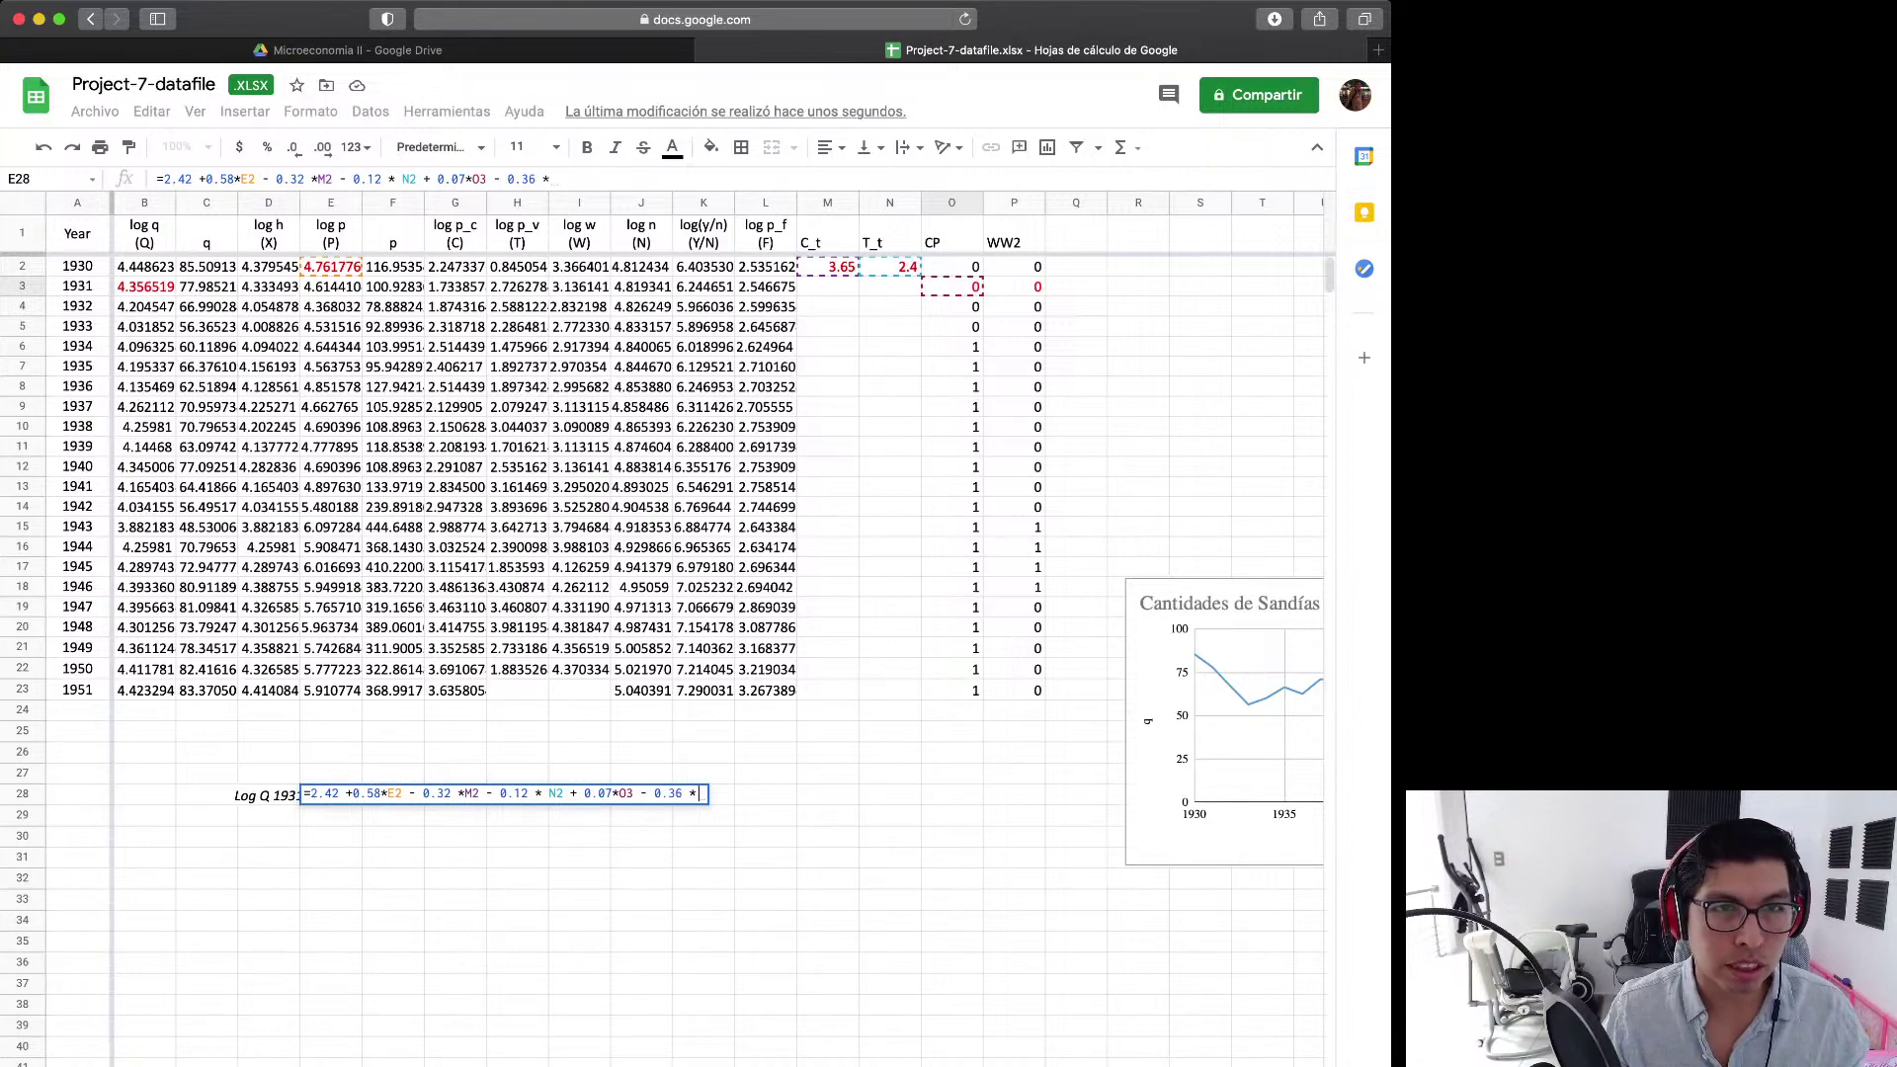
pyautogui.click(1013, 286)
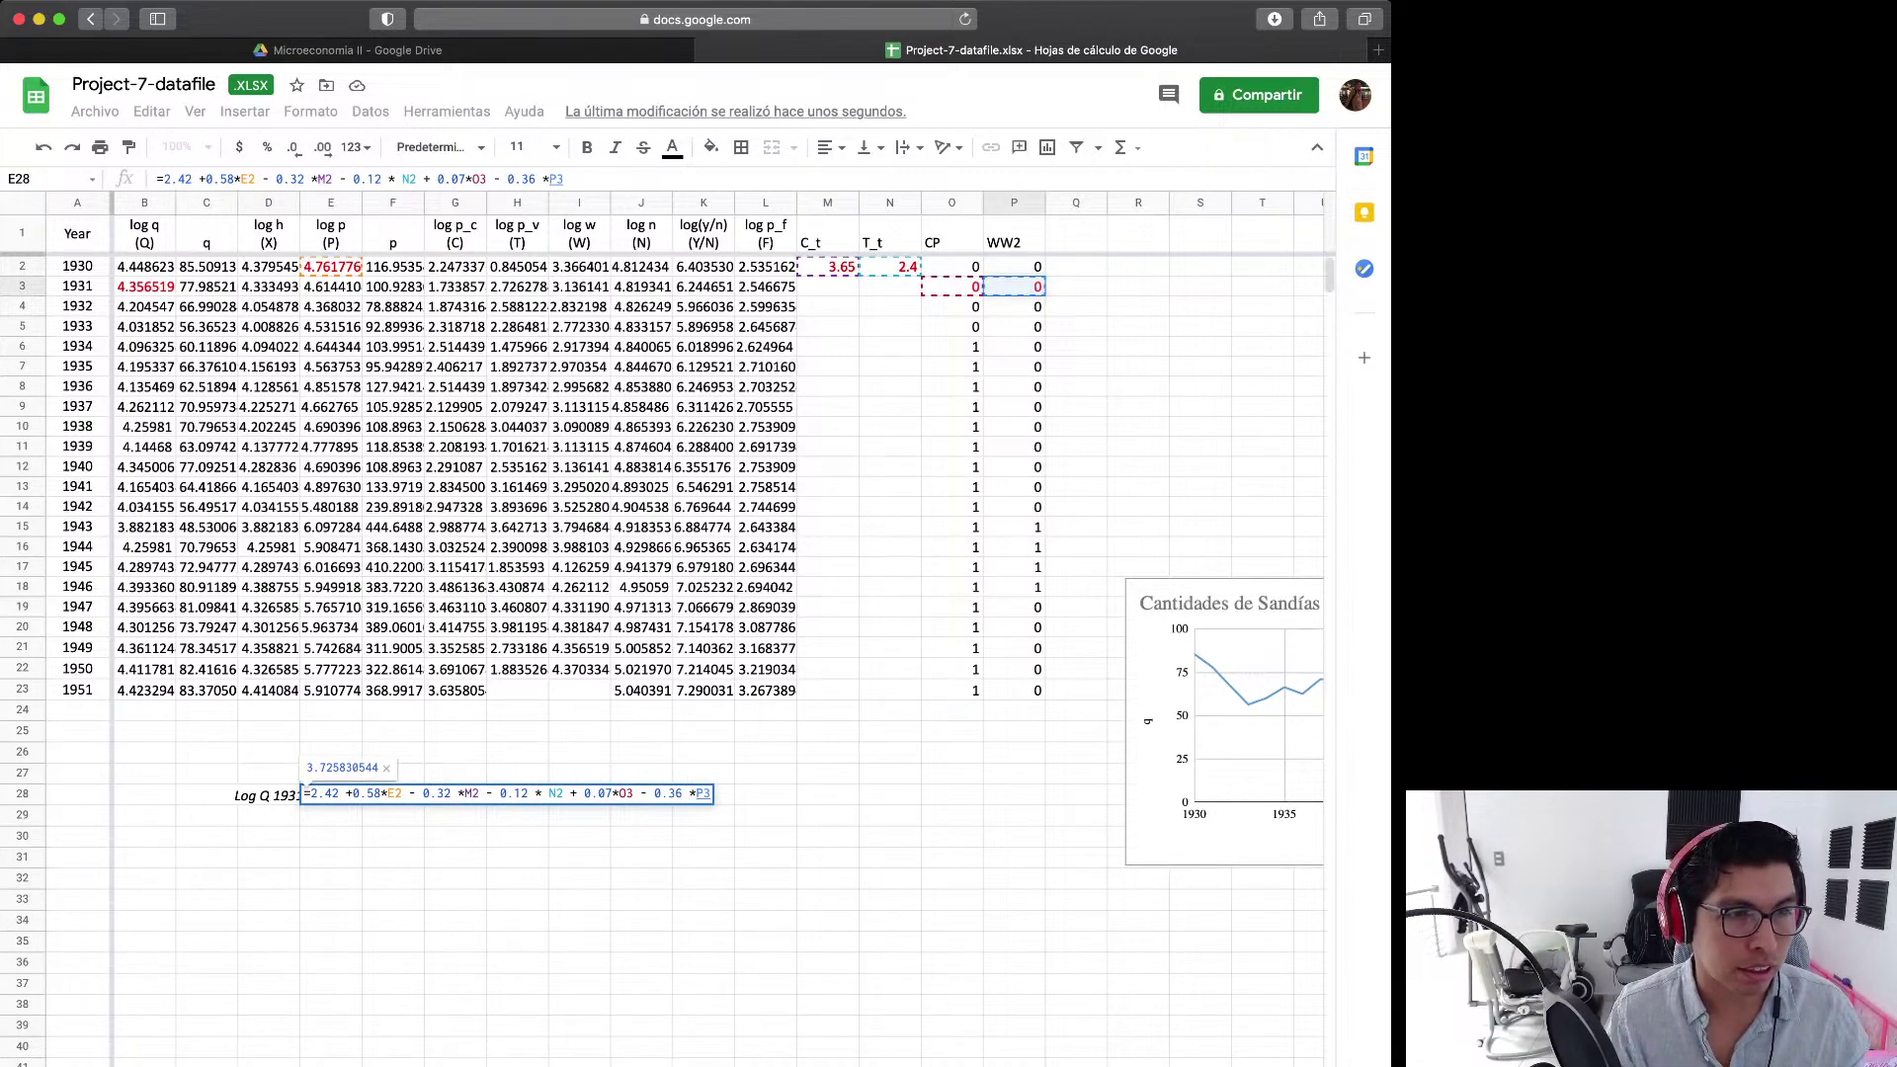
pyautogui.press('Return')
pyautogui.press('Up')
pyautogui.press('Down')
pyautogui.press('Up')
pyautogui.press('Up')
pyautogui.press('Up')
pyautogui.press('Down')
pyautogui.press('Down')
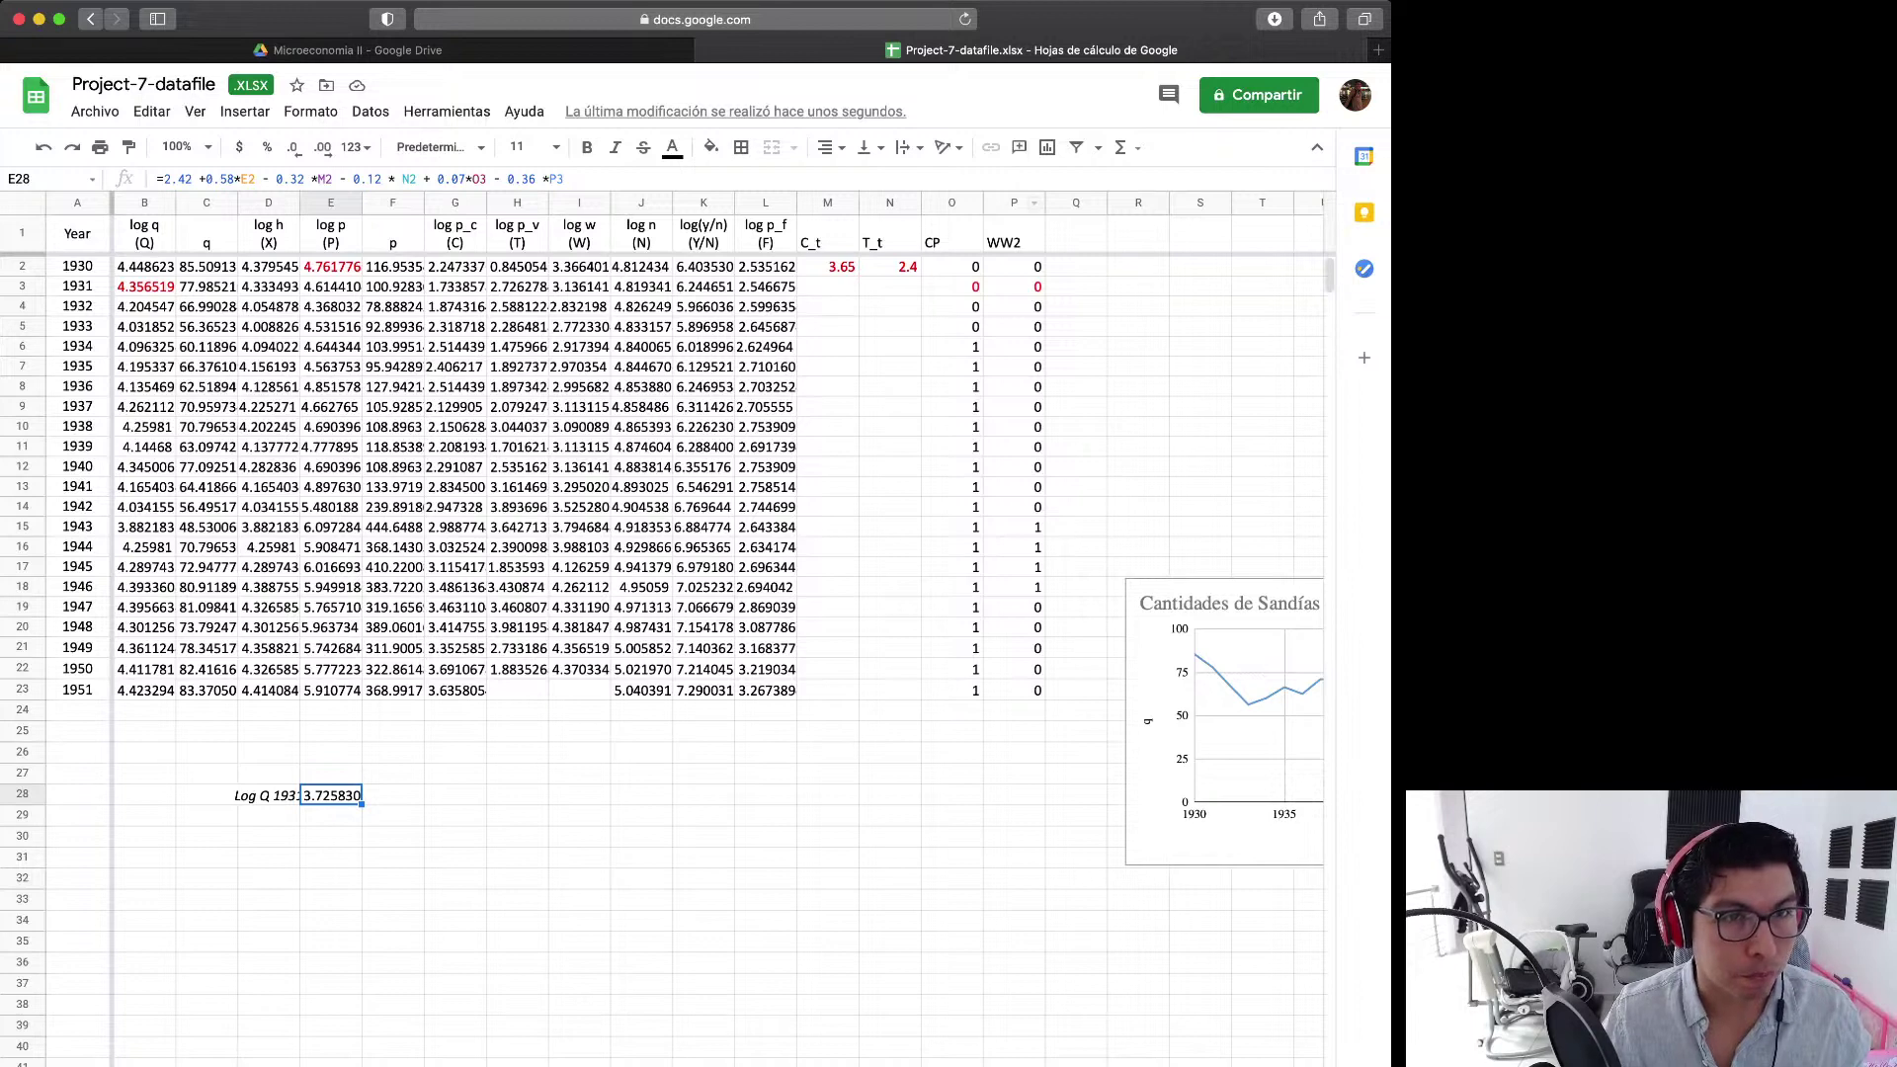
# - Try 4.4 as the 1930 value of T_t in N2
pyautogui.click(889, 266)
pyautogui.doubleClick(889, 266)
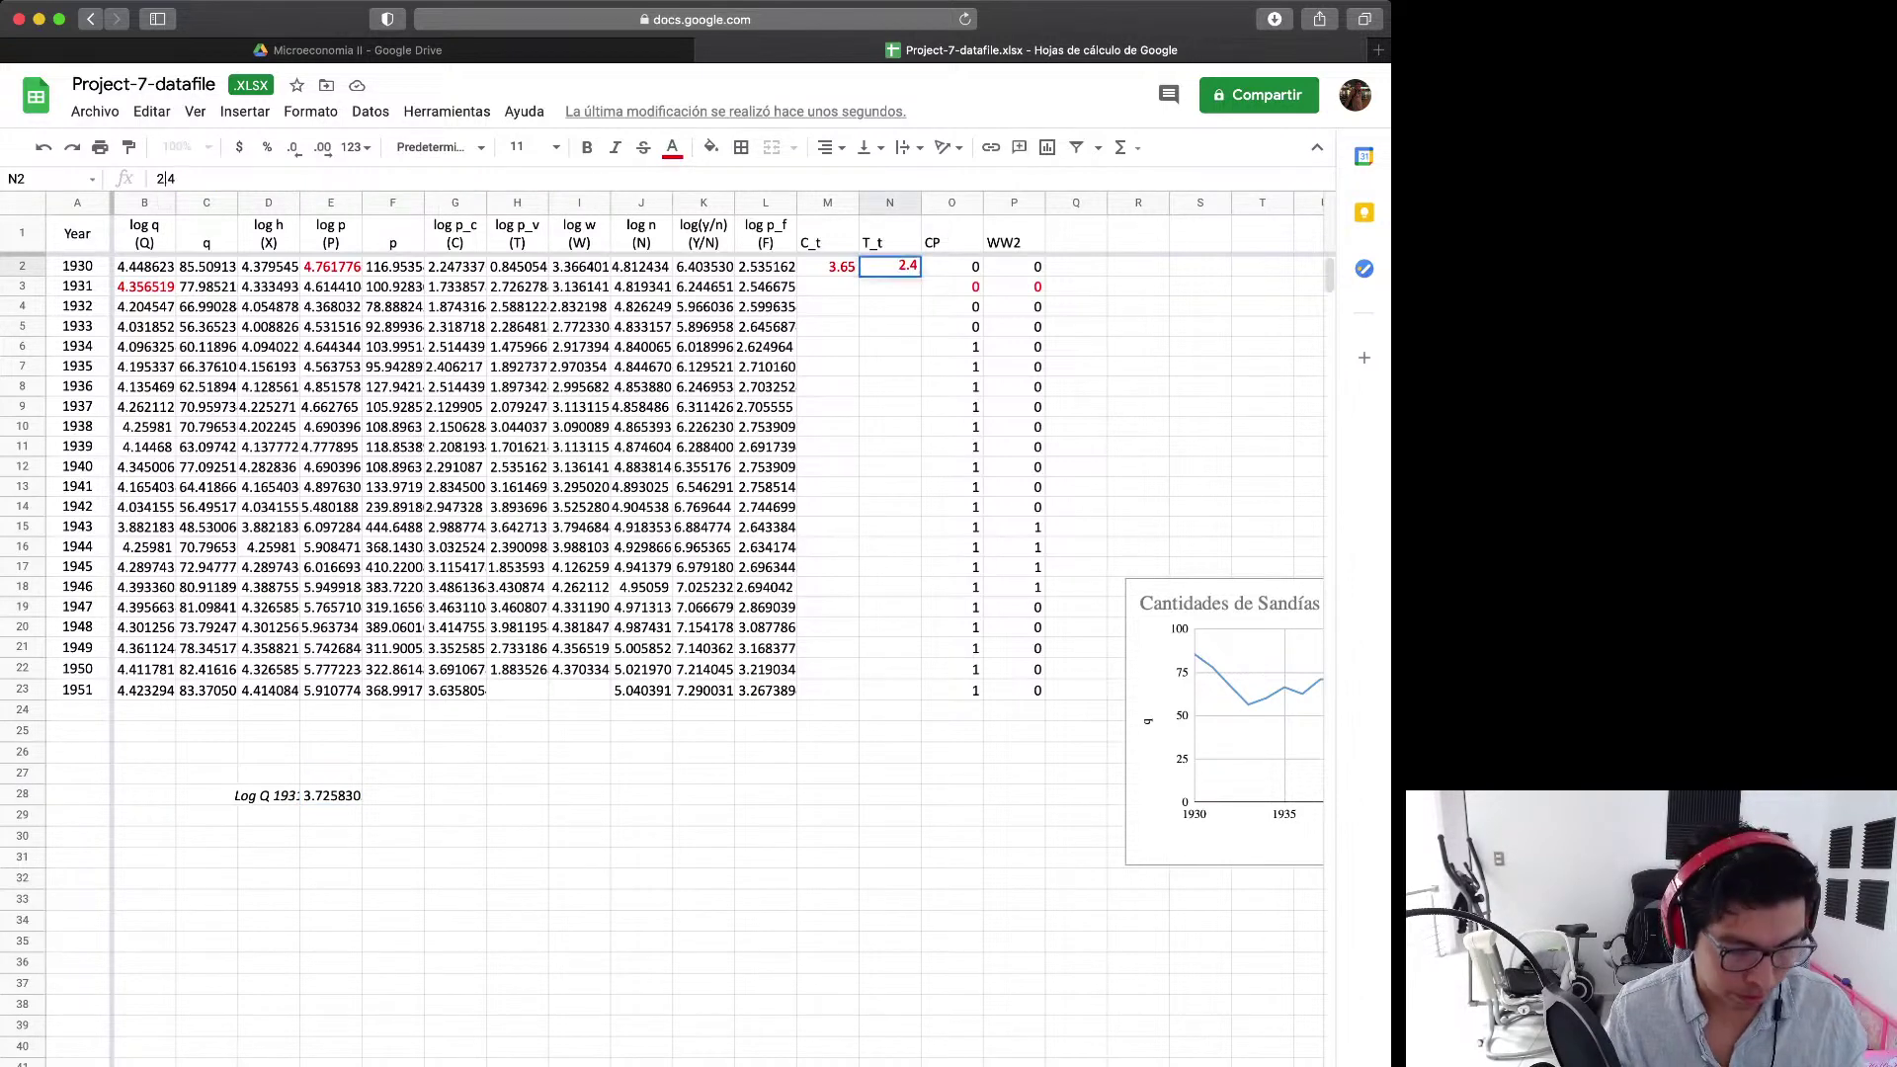
pyautogui.press('BackSpace')
pyautogui.write('4')
pyautogui.press('Return')
pyautogui.press('Up')
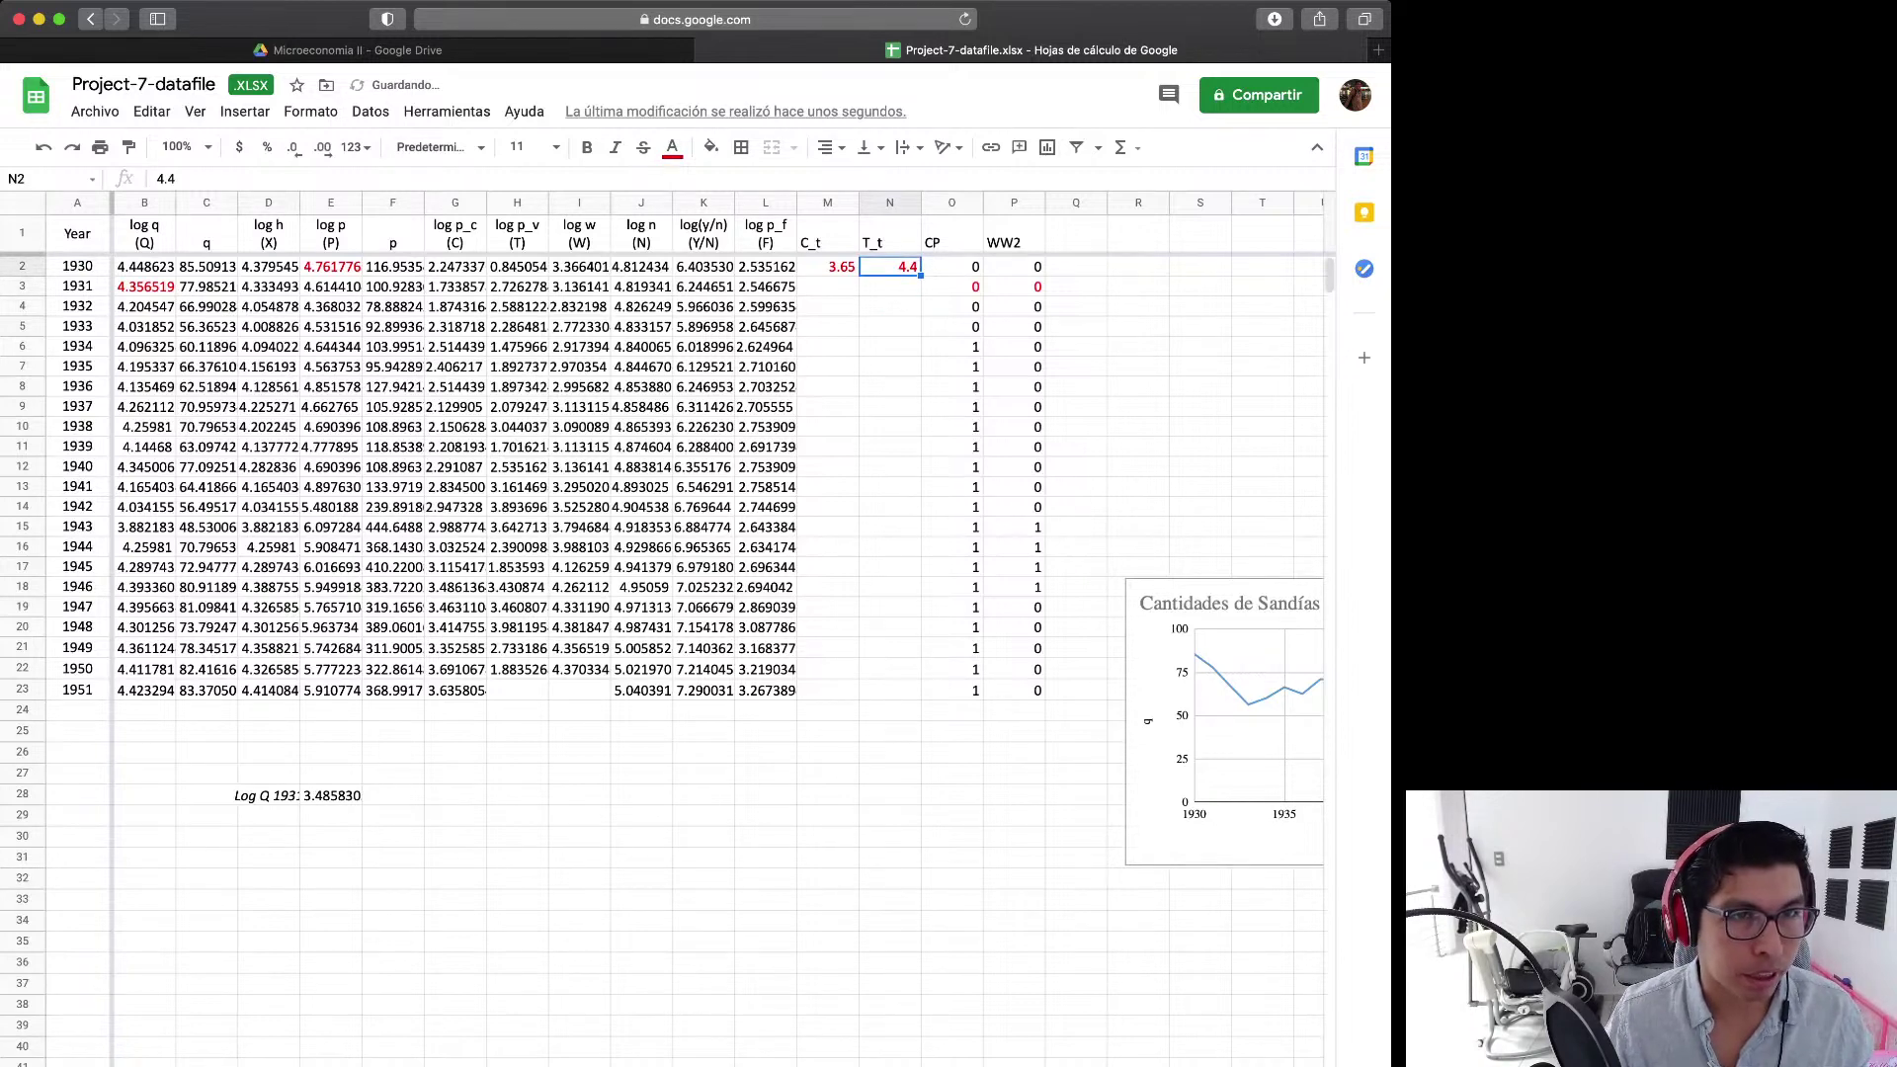
# - Try a different 1930 value of C_t in M2 and undo that edit
pyautogui.press('Left')
pyautogui.click(165, 179)
pyautogui.write('5')
pyautogui.press('Return')
pyautogui.press('Up')
pyautogui.press('super+z')
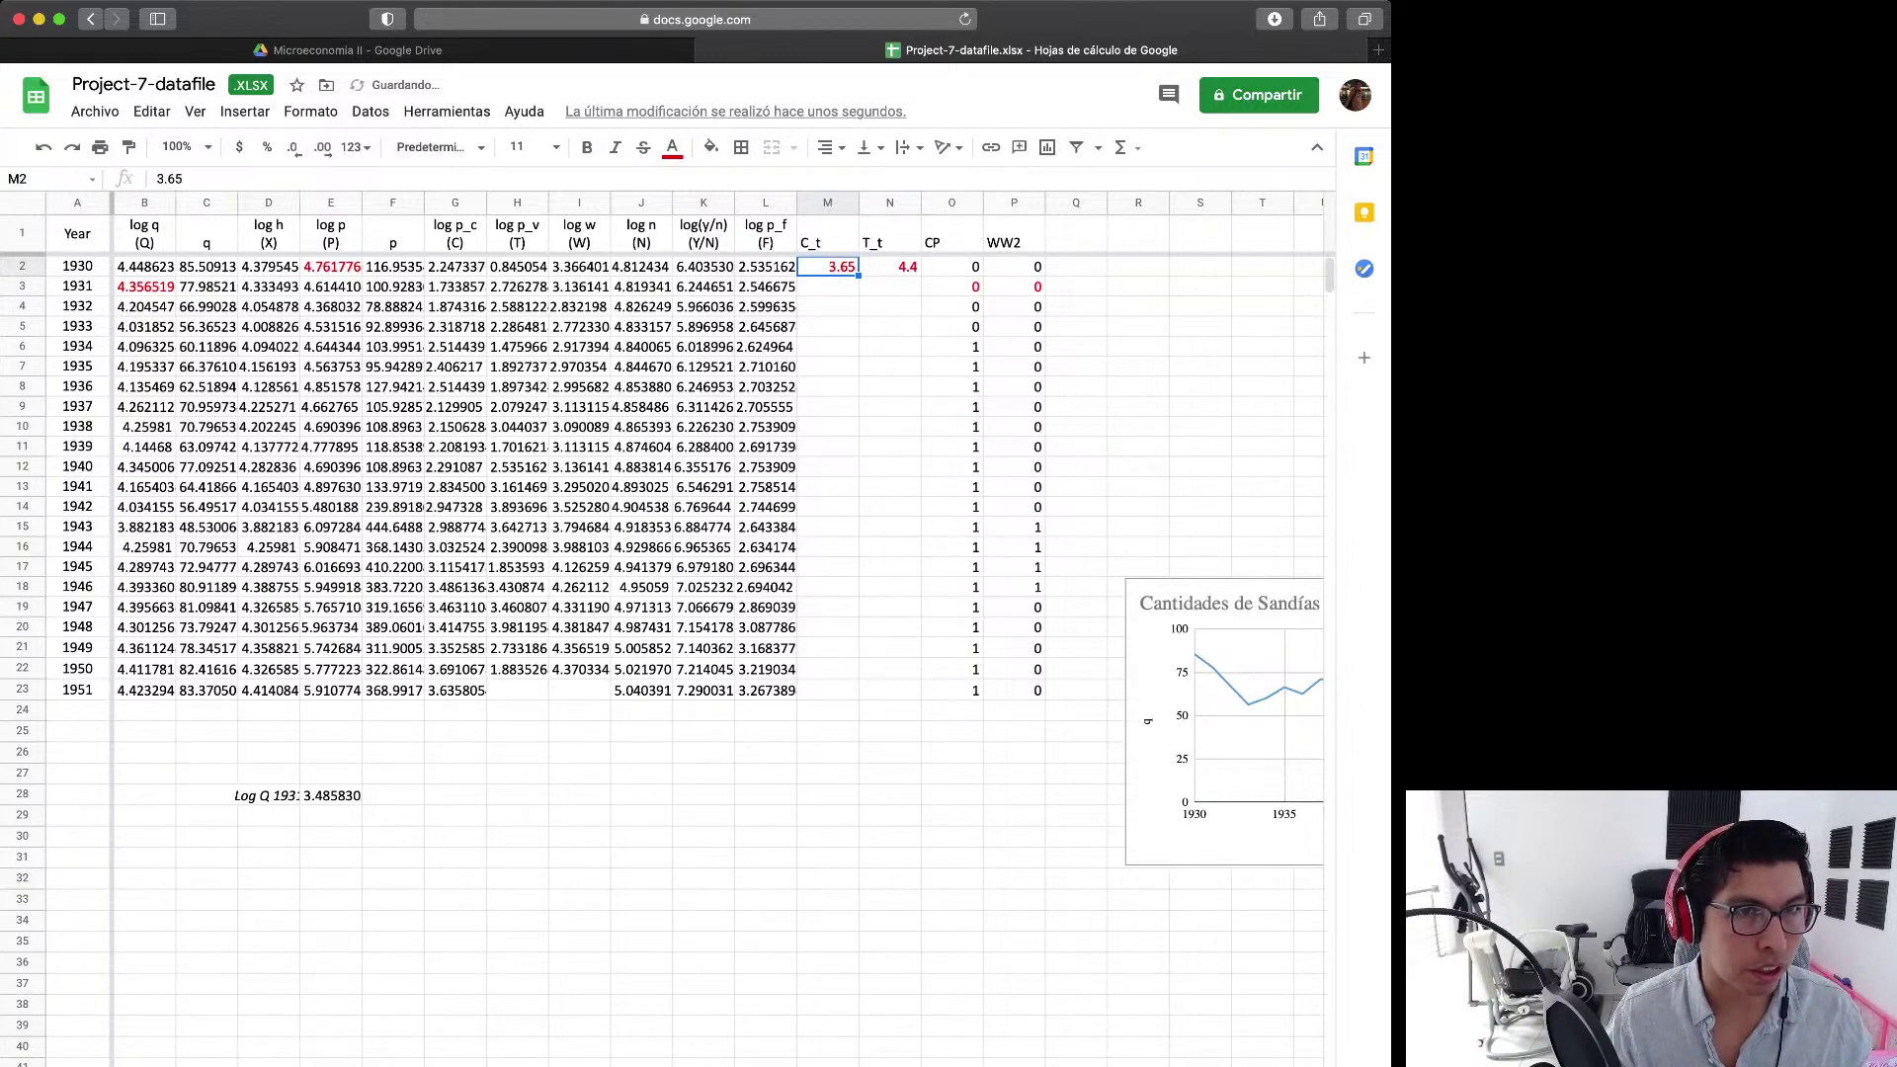
# - Undo the trial change to the 1930 T_t value and restore the complete Log Q 1931 formula in E28
pyautogui.press('super+z')
pyautogui.press('super+z')
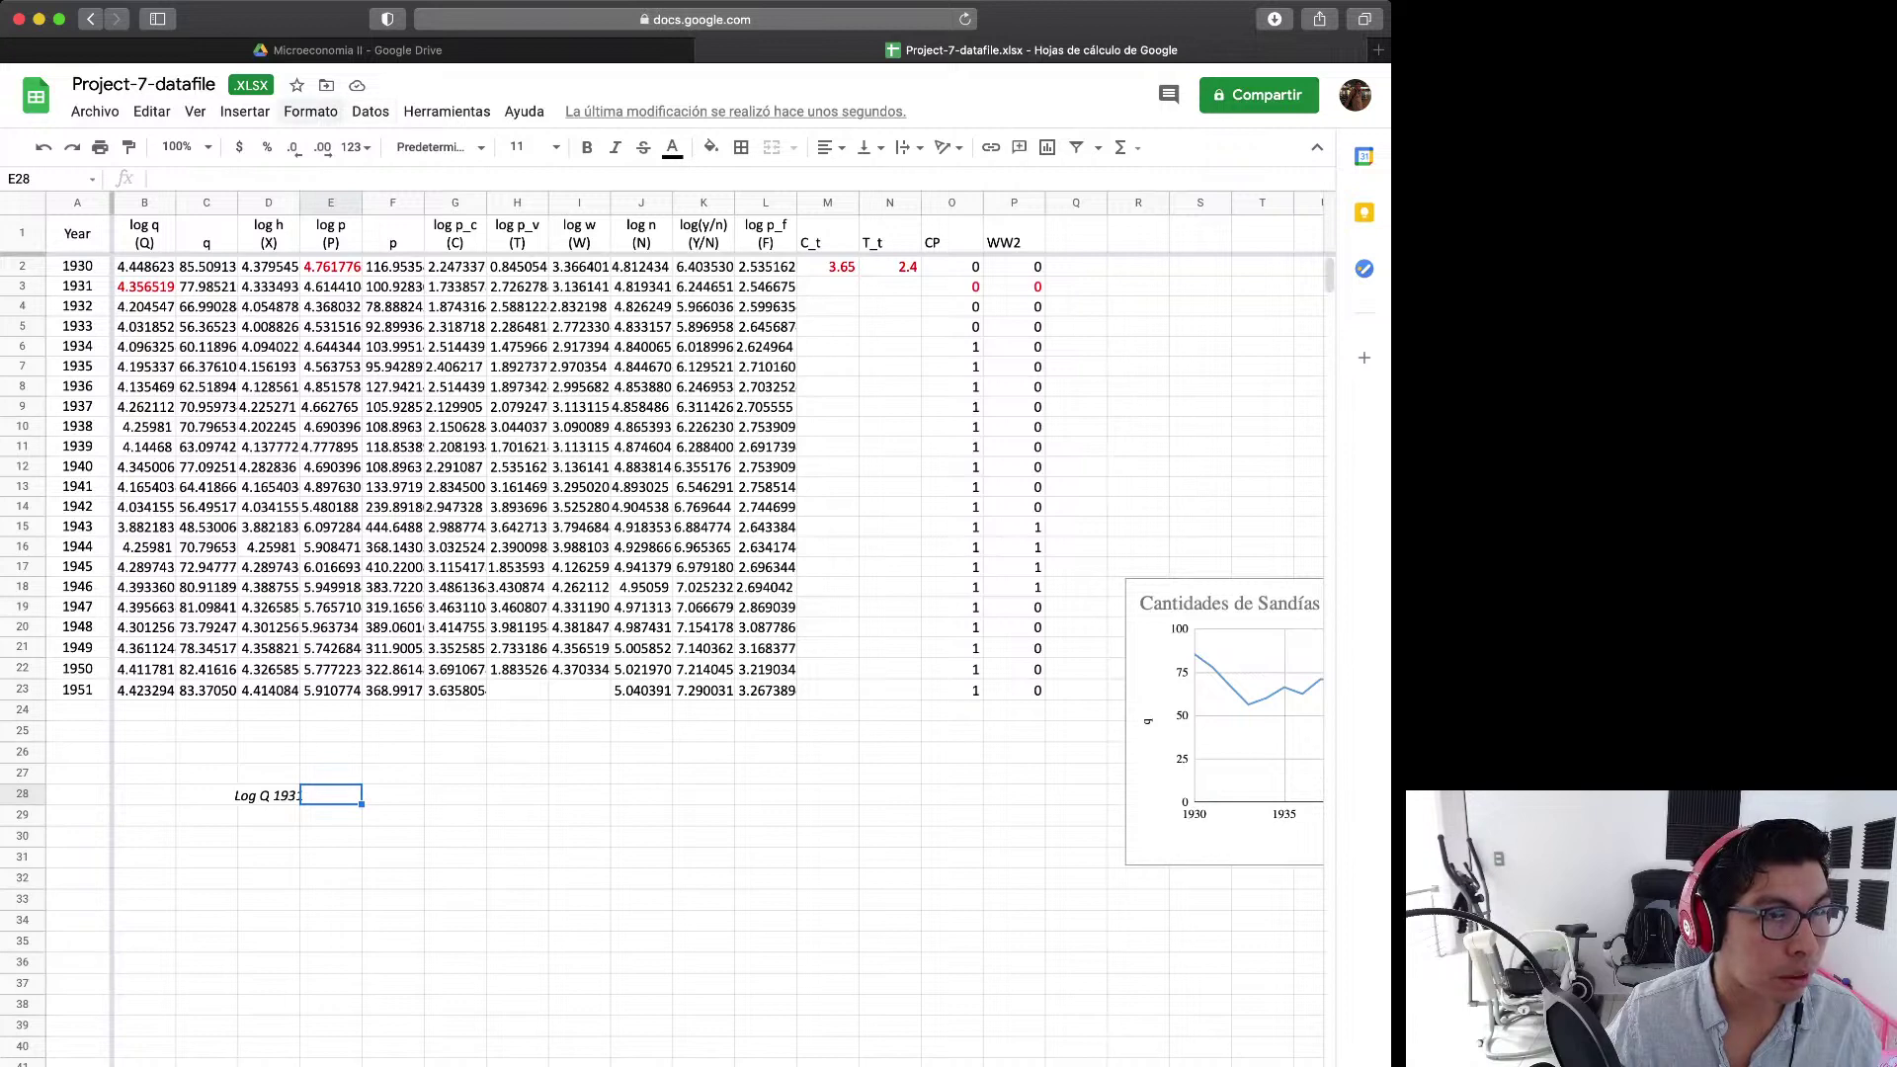
pyautogui.write('=2.42 +0.58*E2 - 0.32 *M2 - 0.12 * N2 + 0.07*O3 - 0.36 *P3')
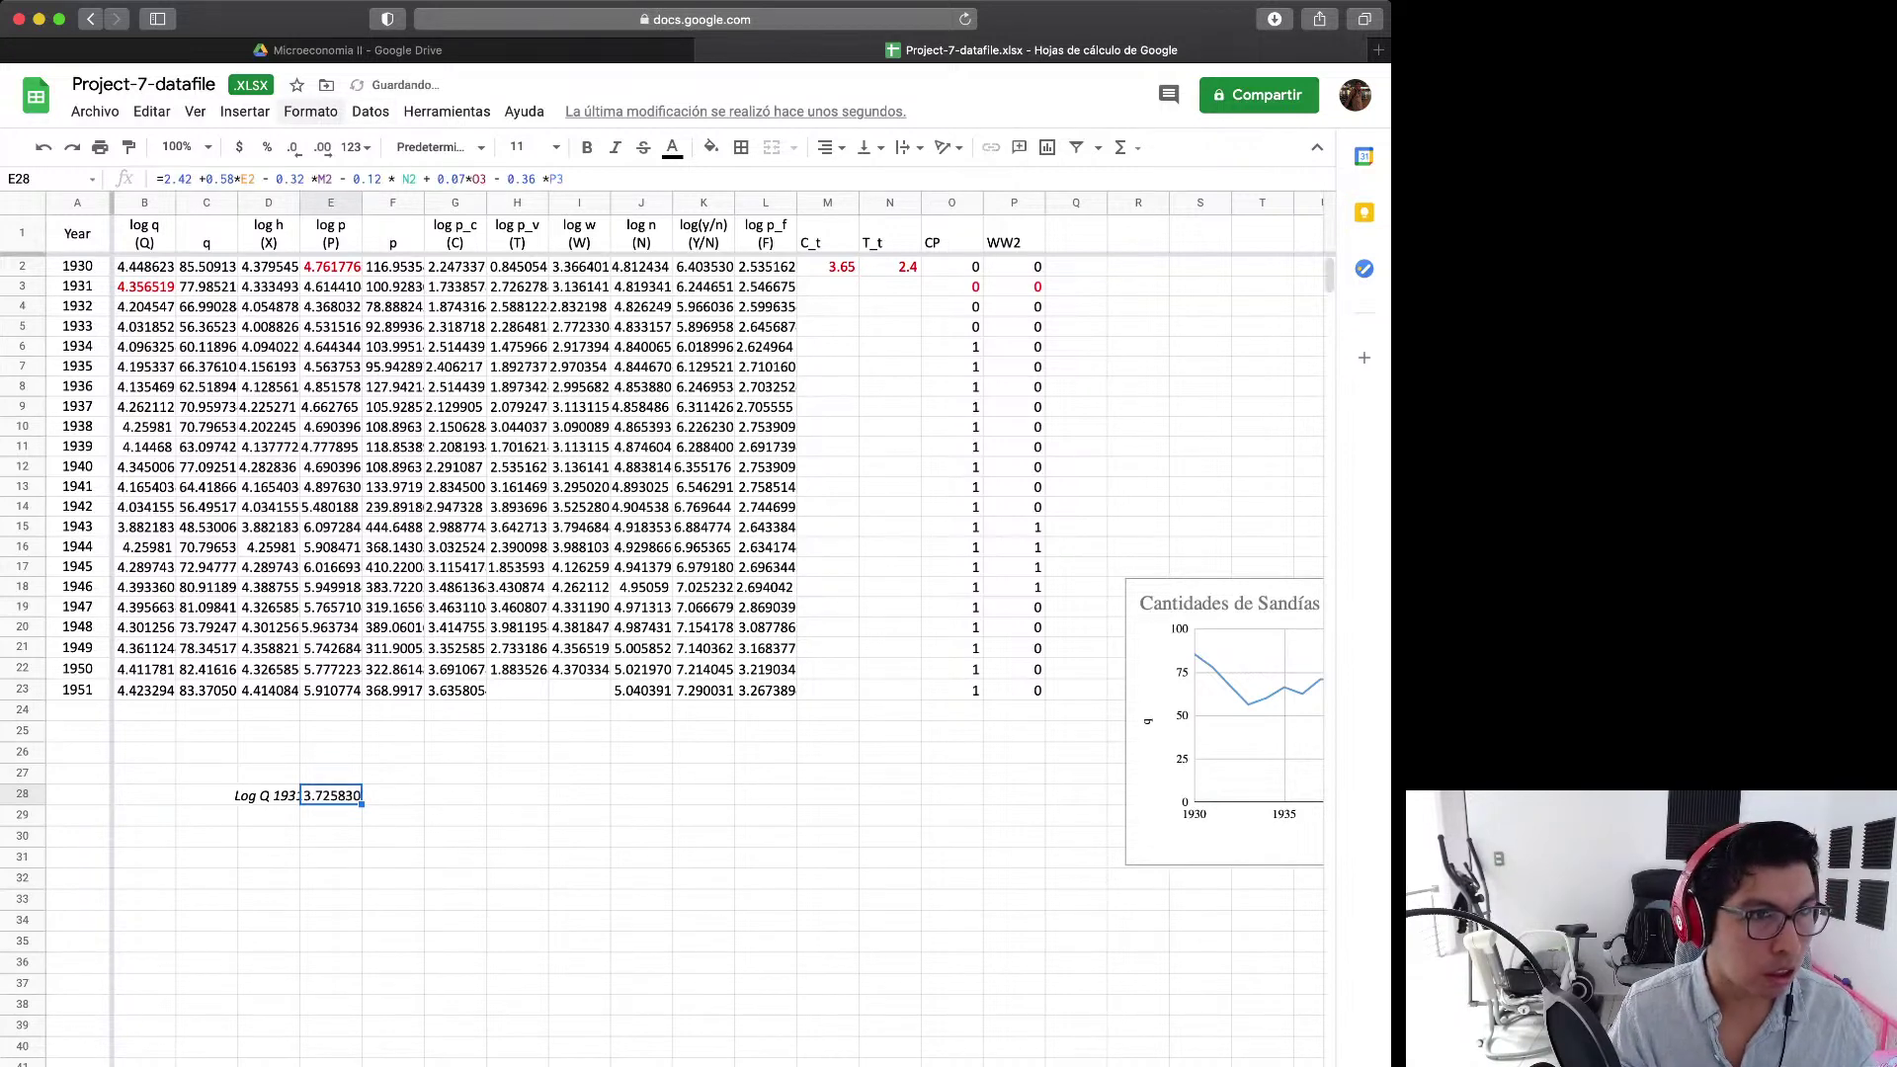
# - Set the 1930 value of C_t in M2 to 2.3
pyautogui.click(454, 837)
pyautogui.click(331, 796)
pyautogui.click(890, 267)
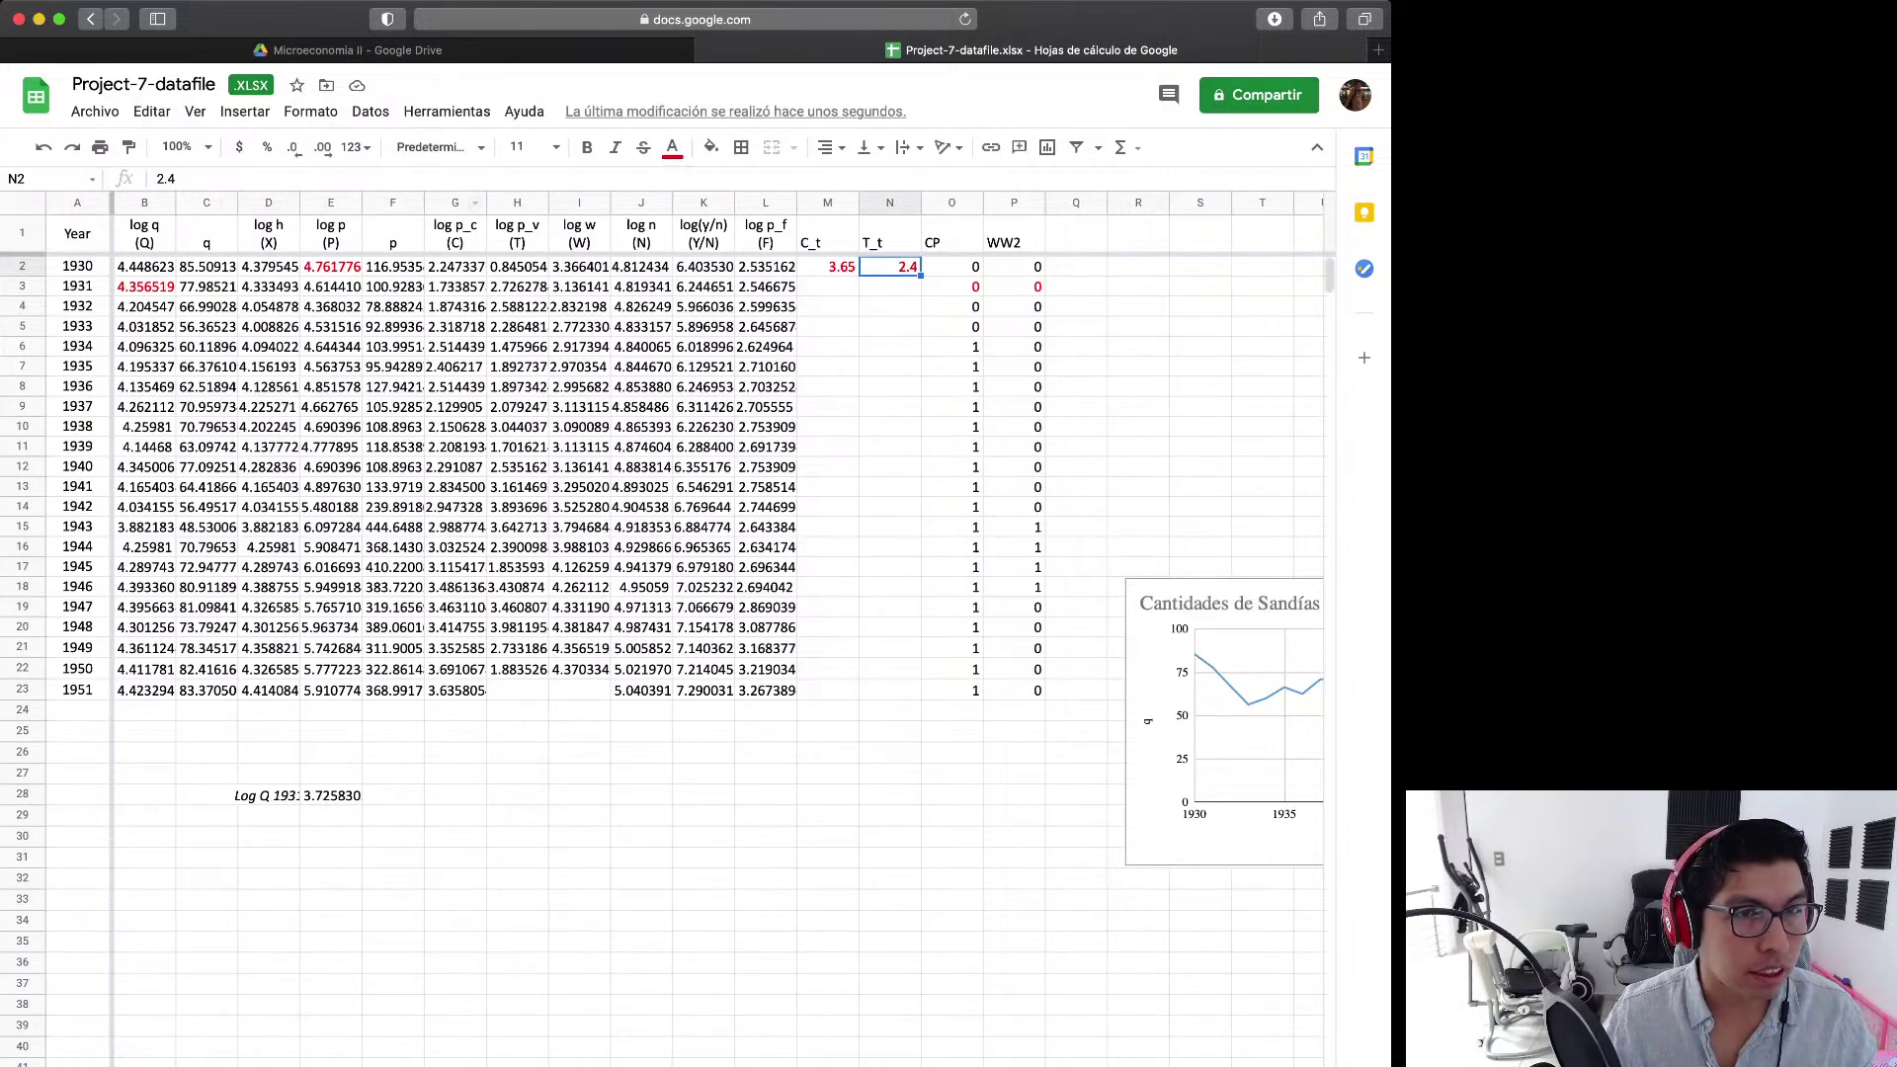
pyautogui.click(828, 267)
pyautogui.write('2.')
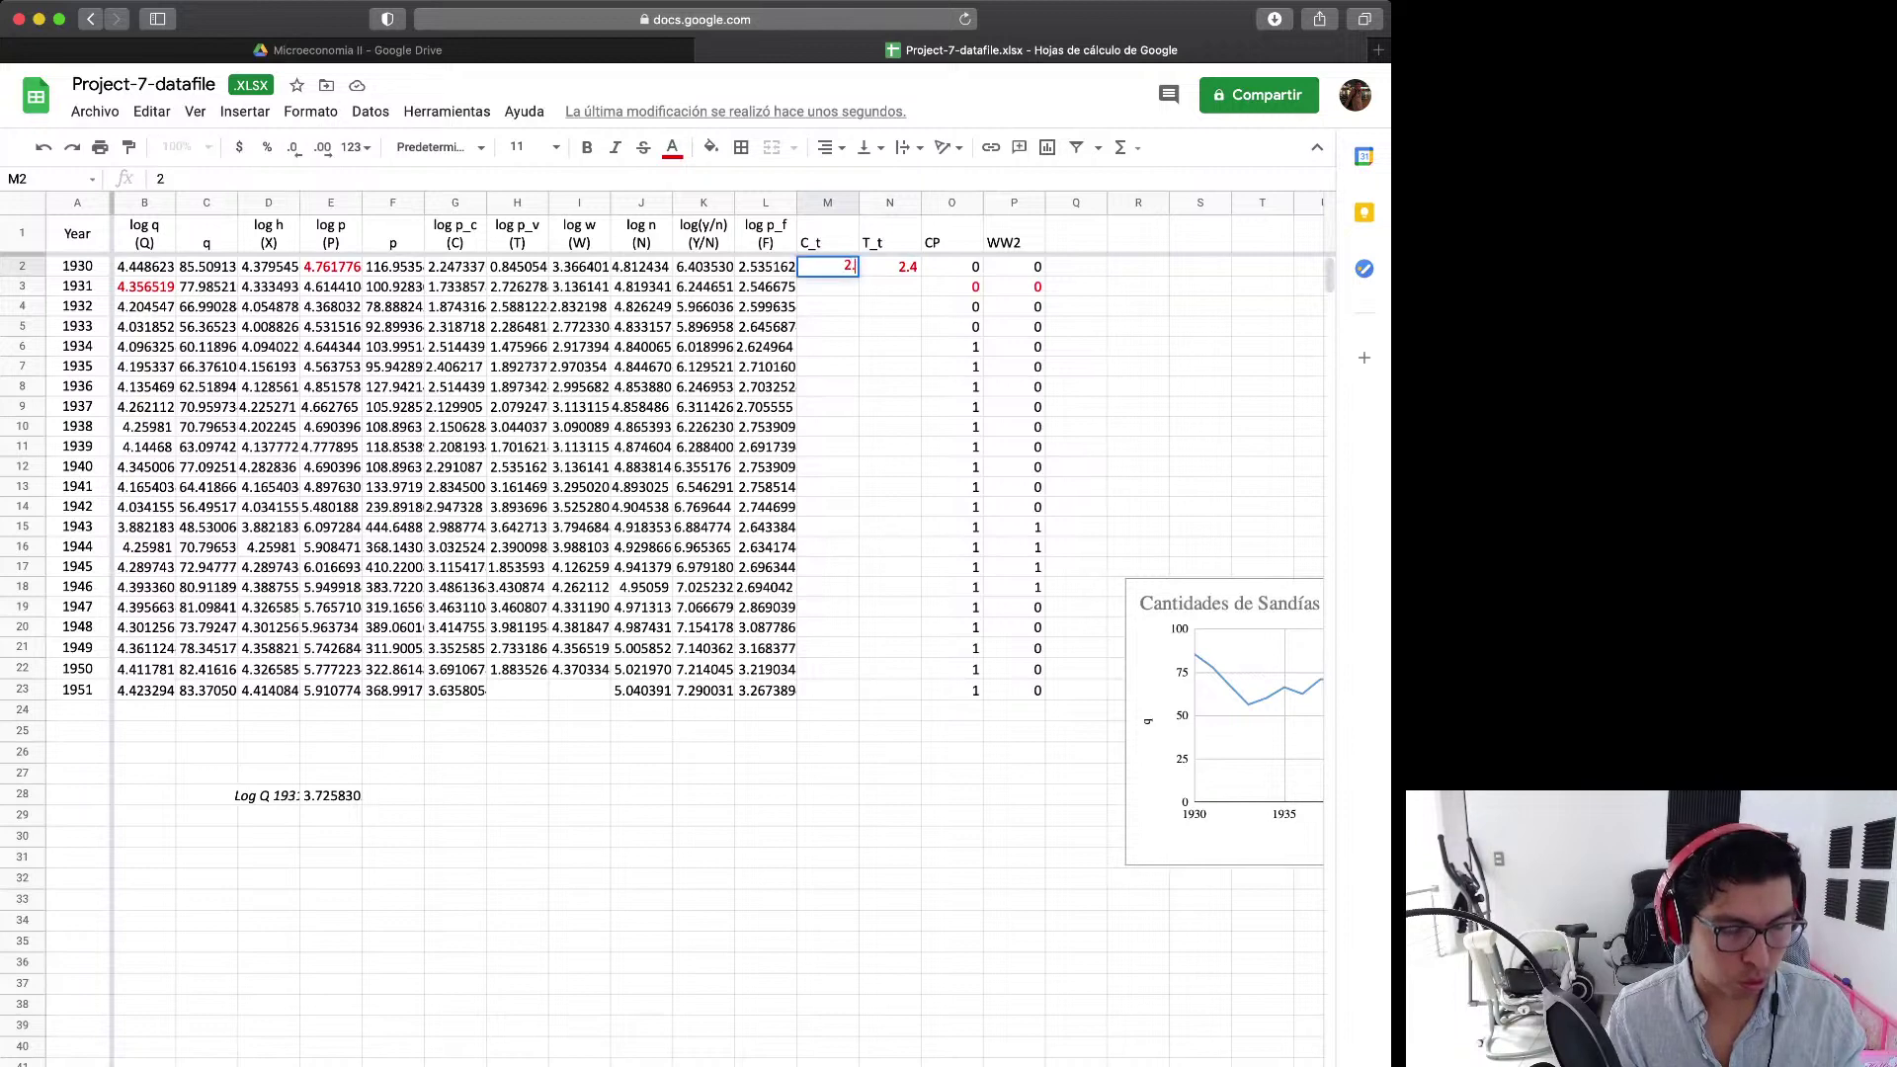
pyautogui.write('3')
pyautogui.press('Return')
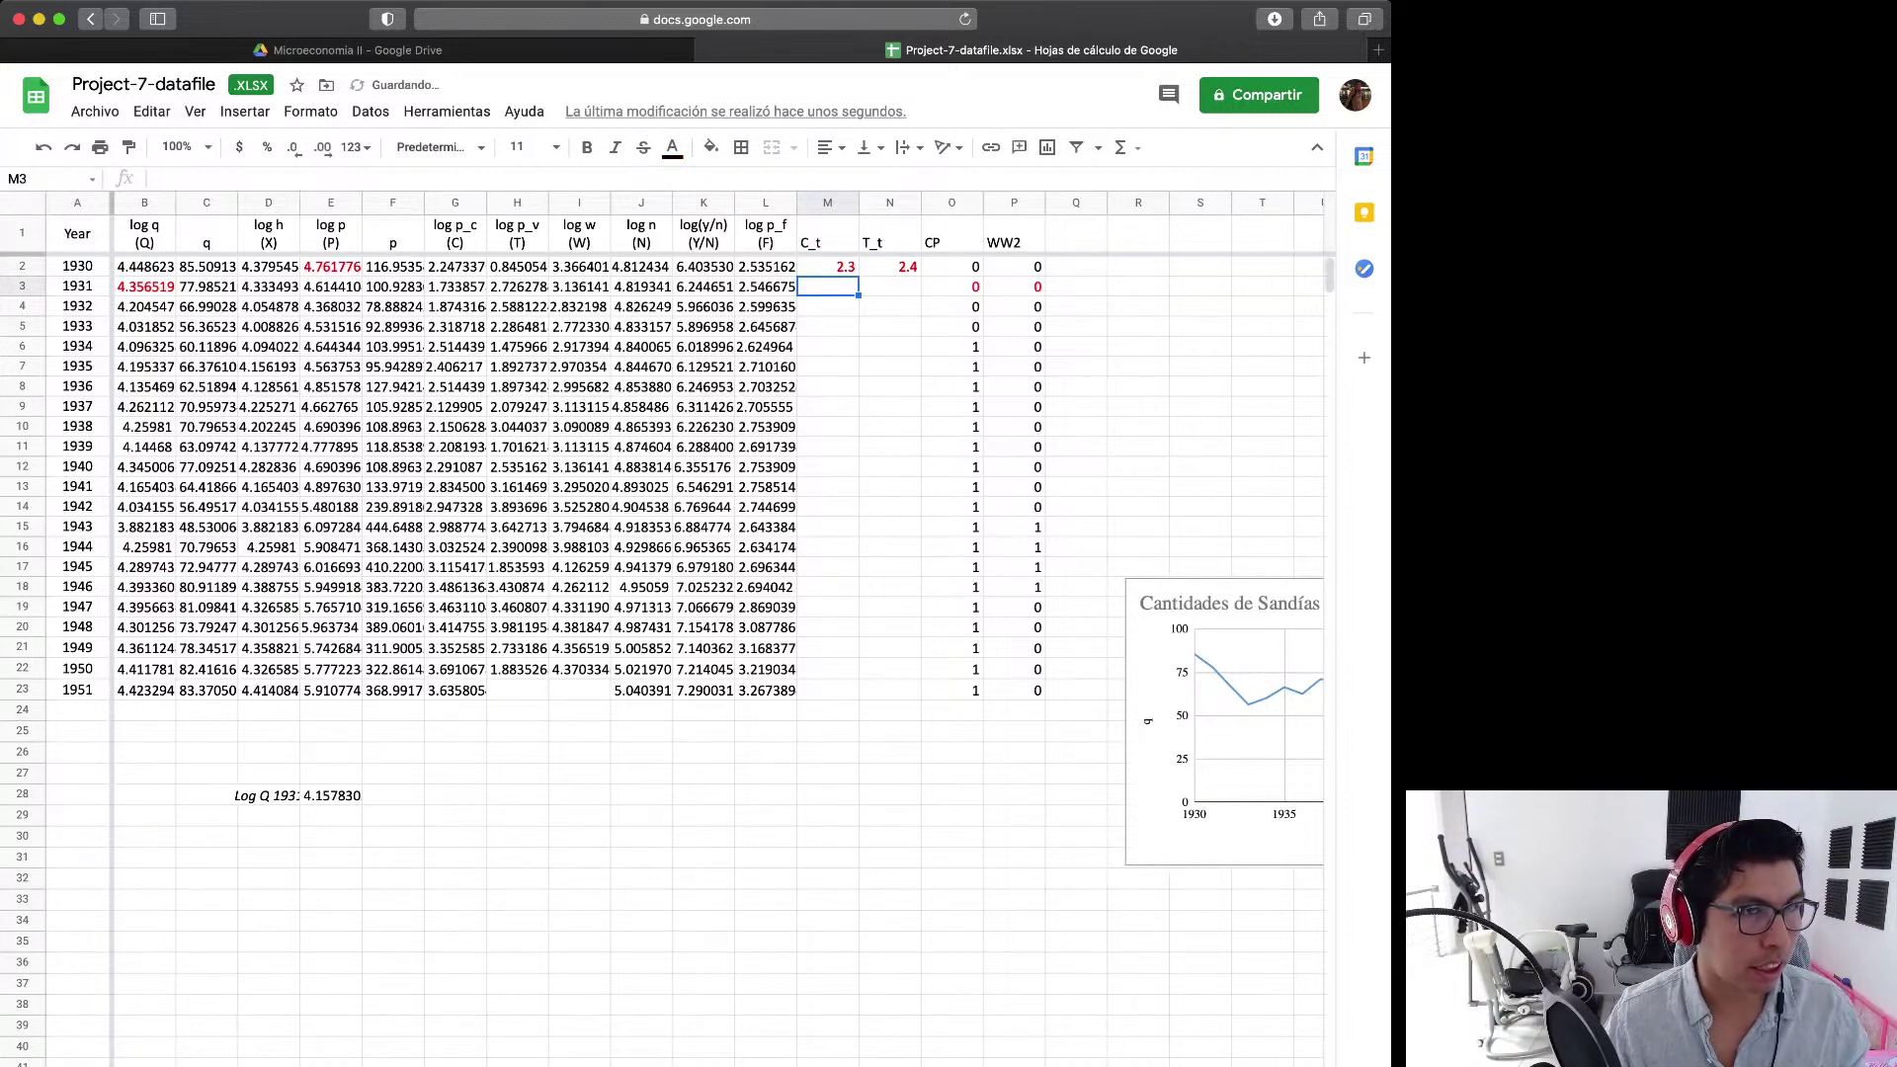
# - Compare the predicted Log Q 1931 in E28 with the observed 1931 log q in B3
pyautogui.click(828, 306)
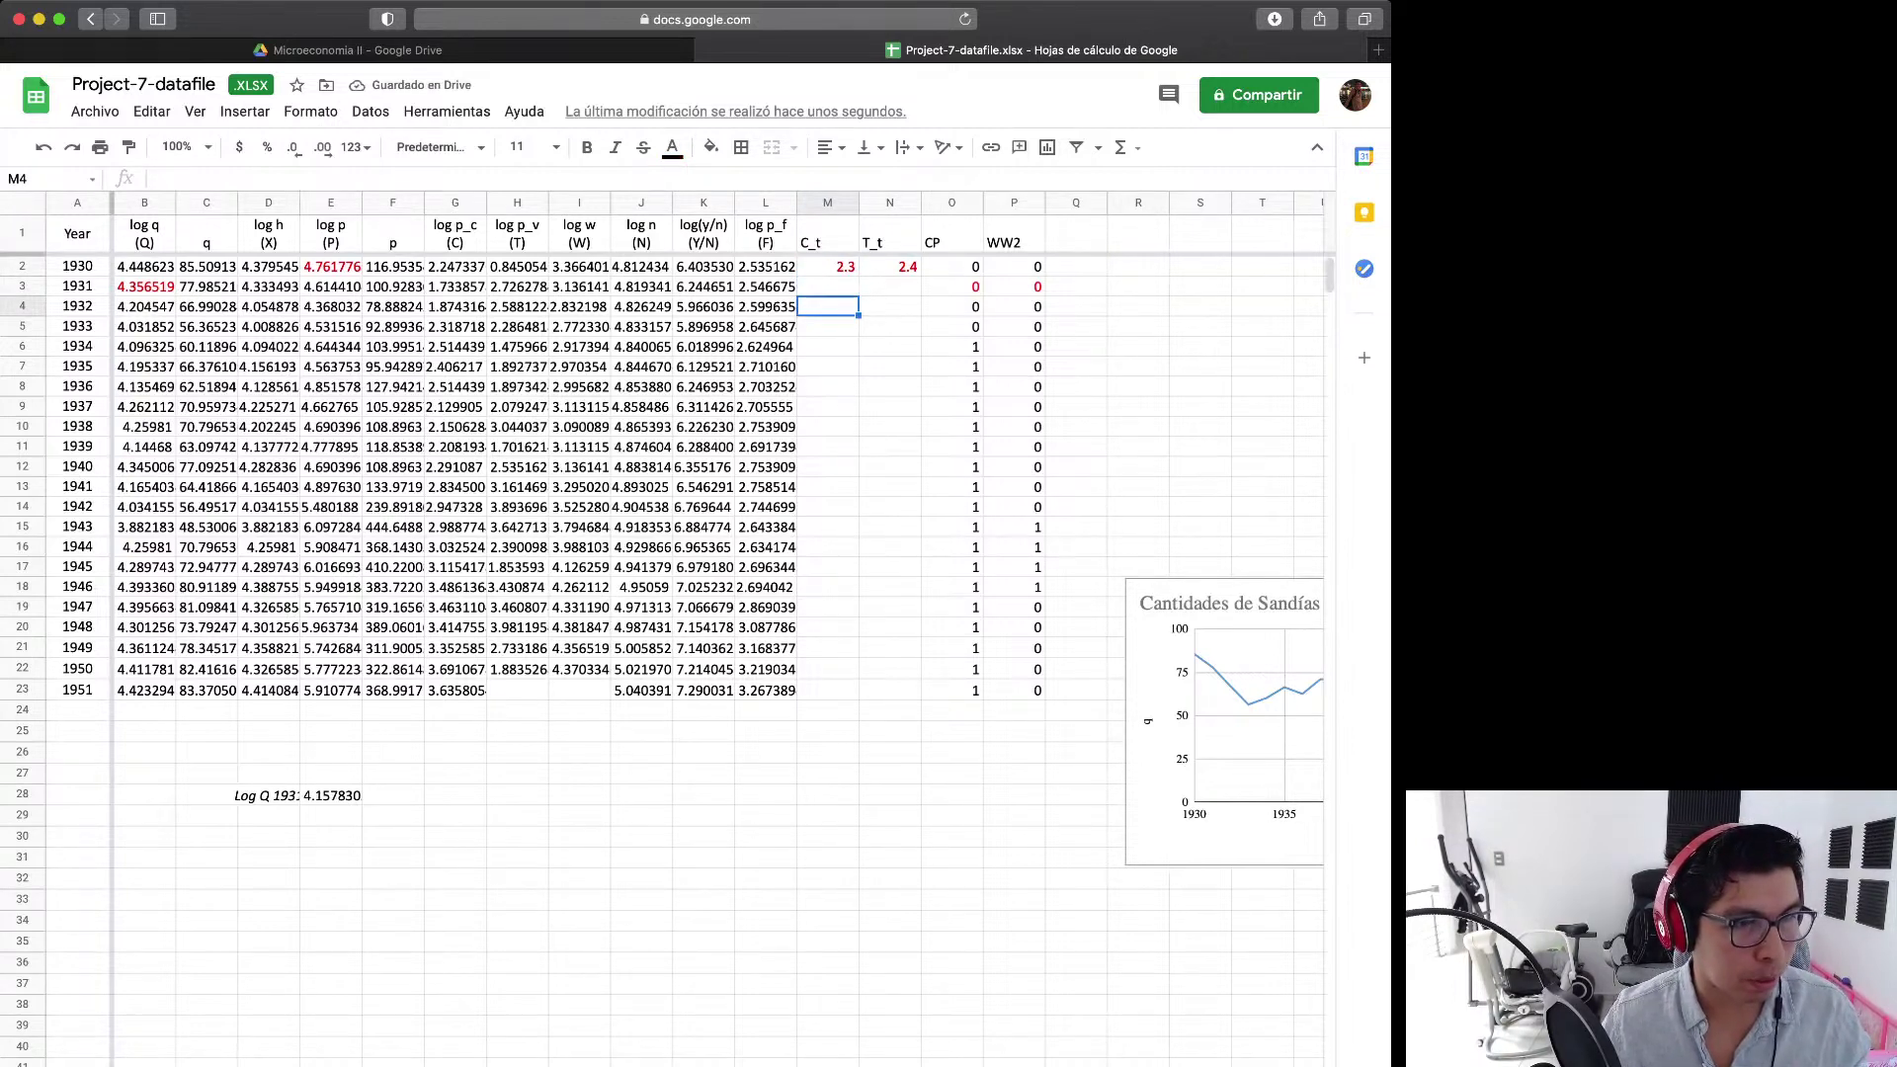
pyautogui.click(331, 795)
pyautogui.click(145, 287)
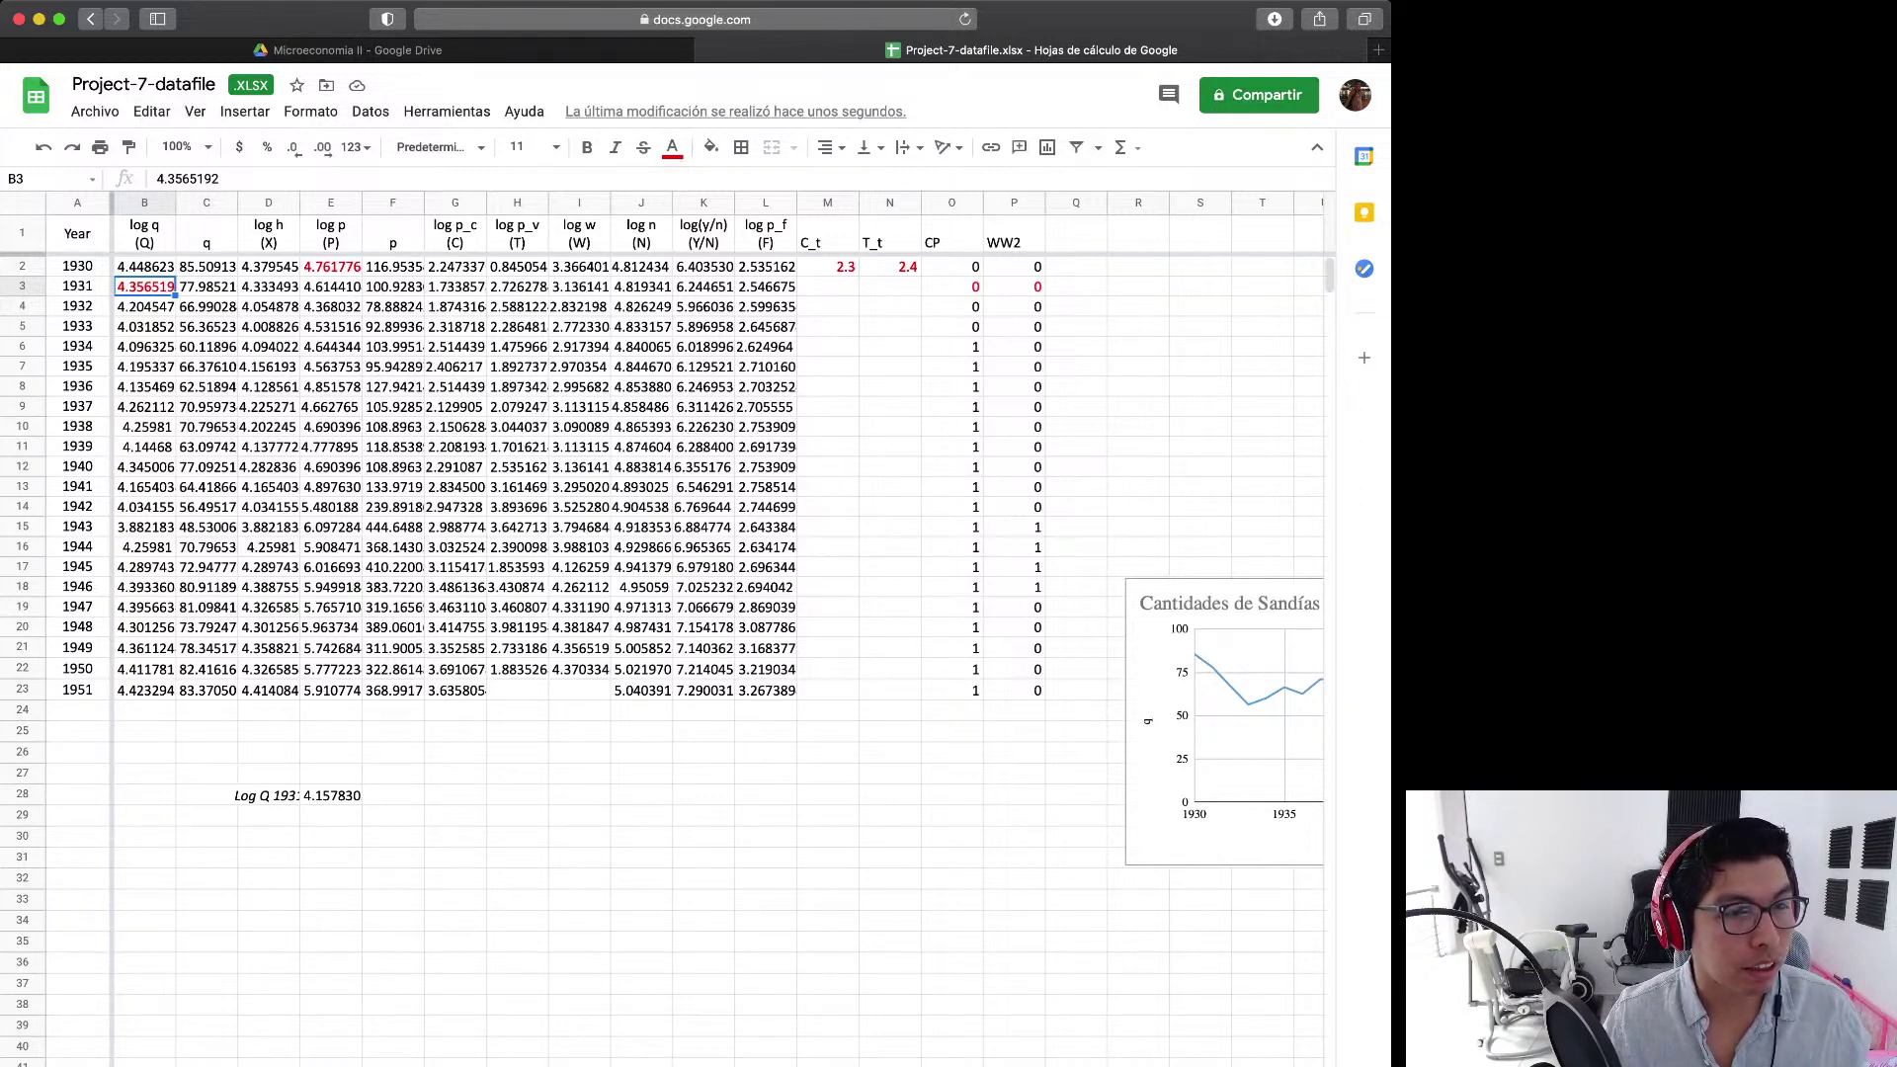
pyautogui.click(331, 795)
pyautogui.click(146, 286)
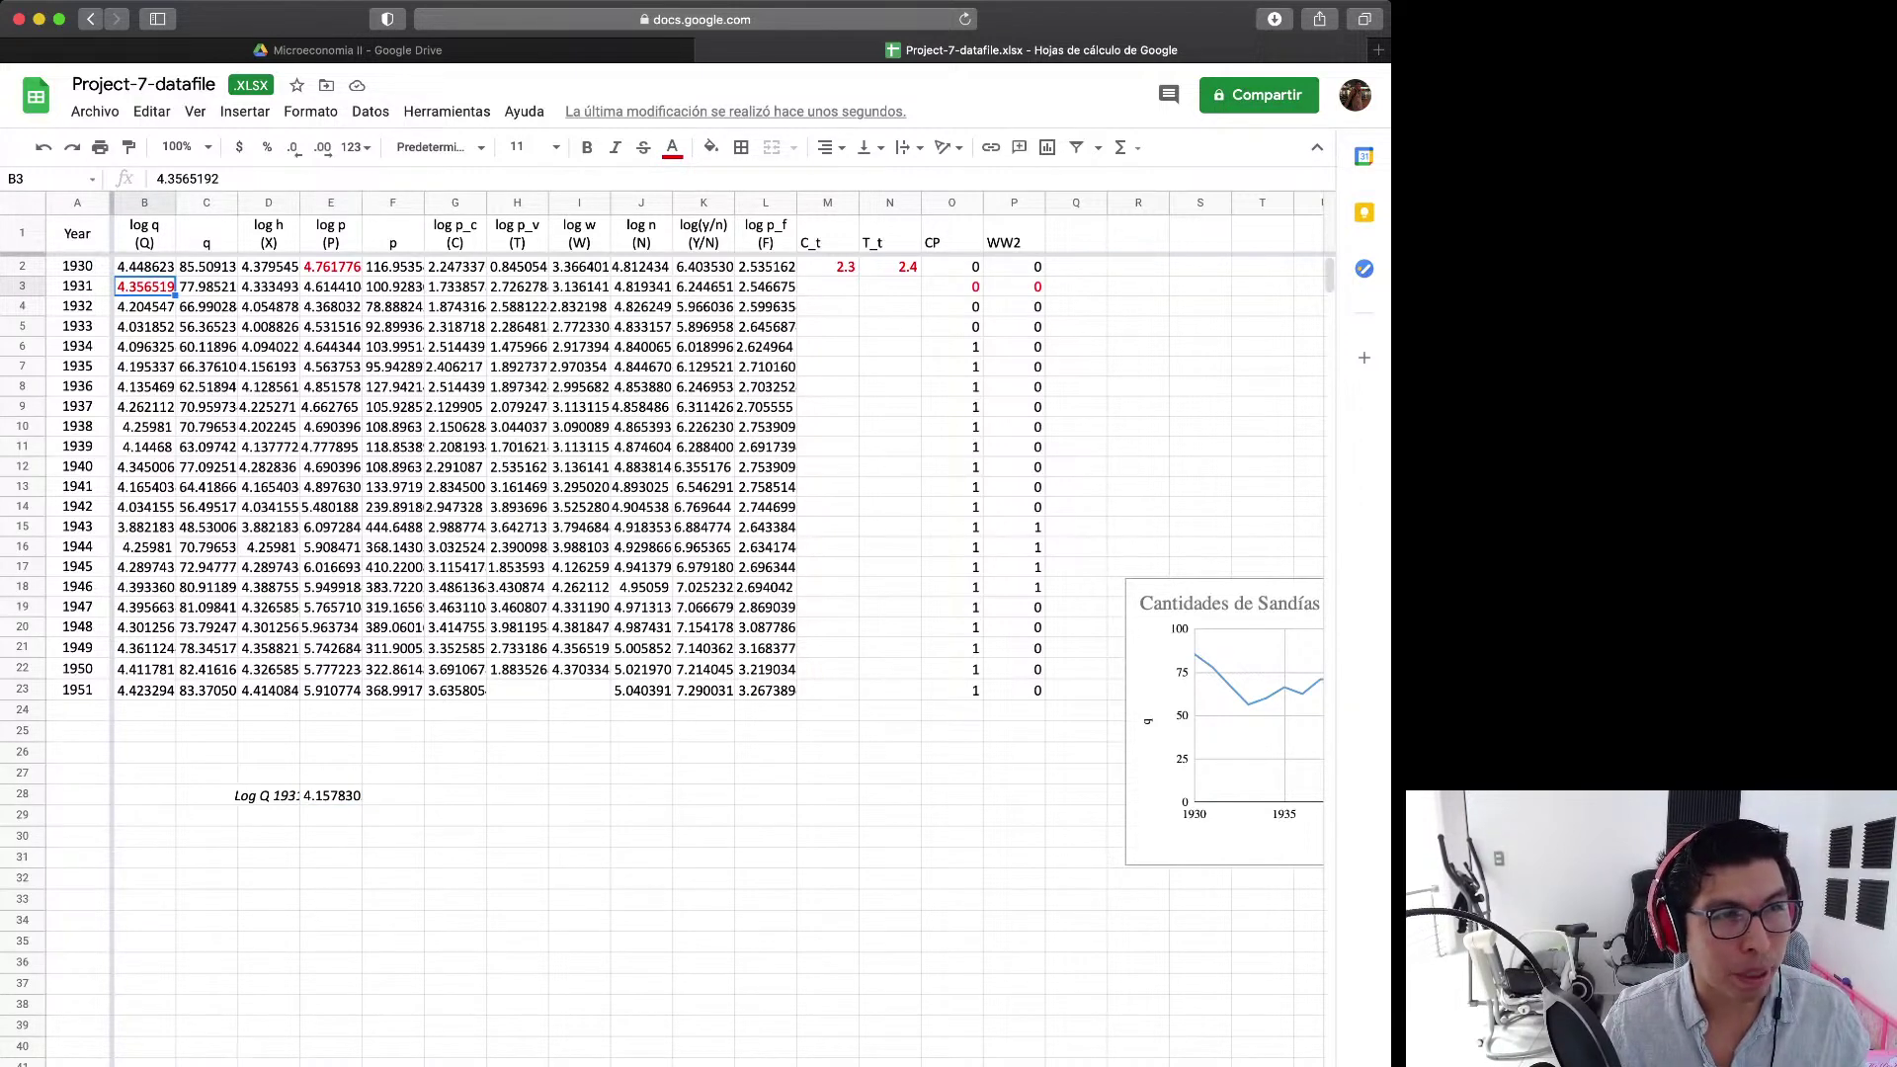